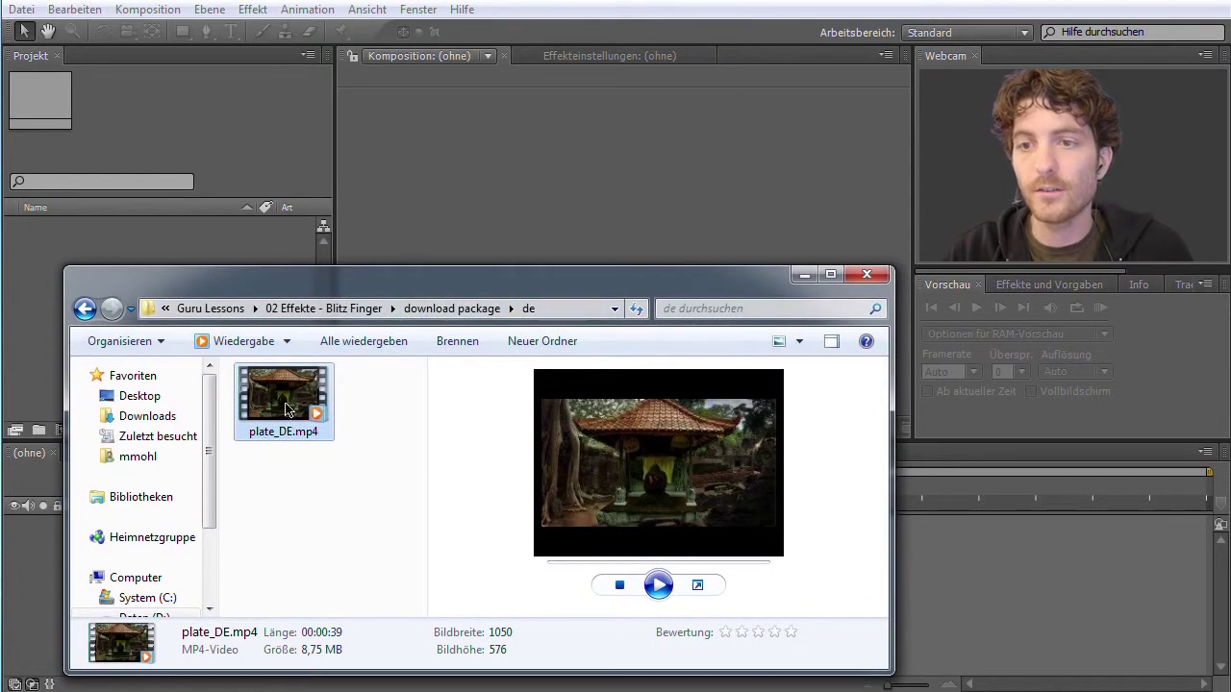
Import plate_DE.mp4 into the Projekt panel and rename the footage 'guru clip'.
left_click_drag(283, 406, 144, 259)
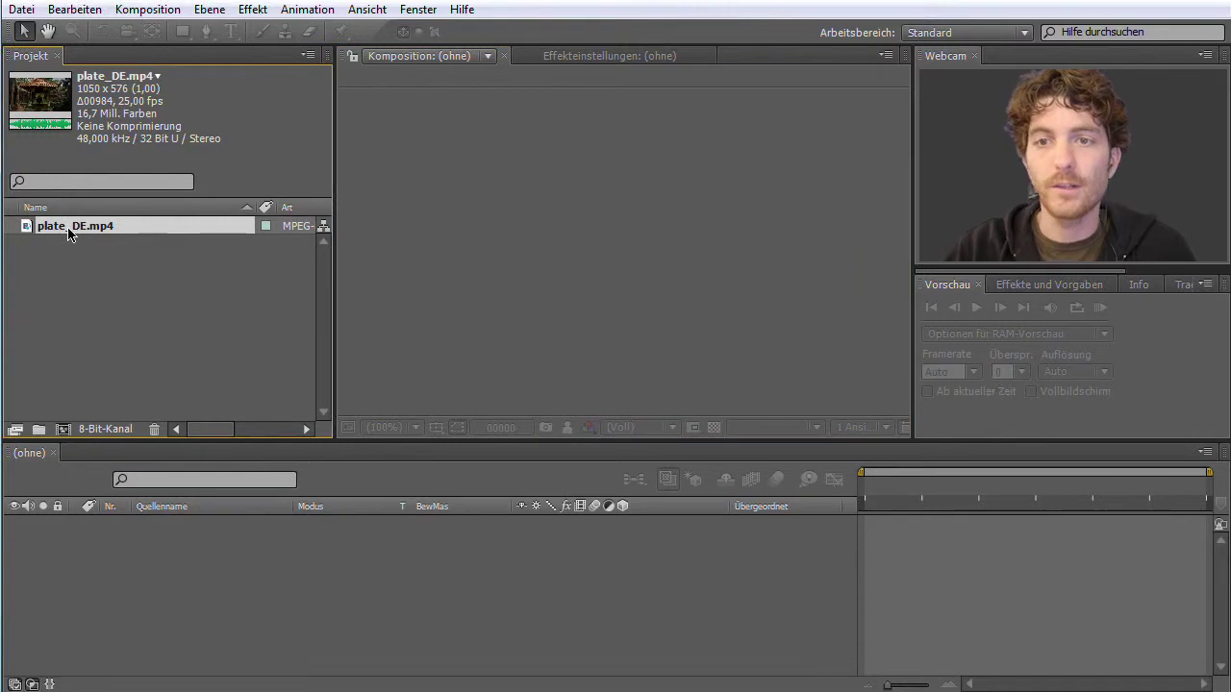
key("Return")
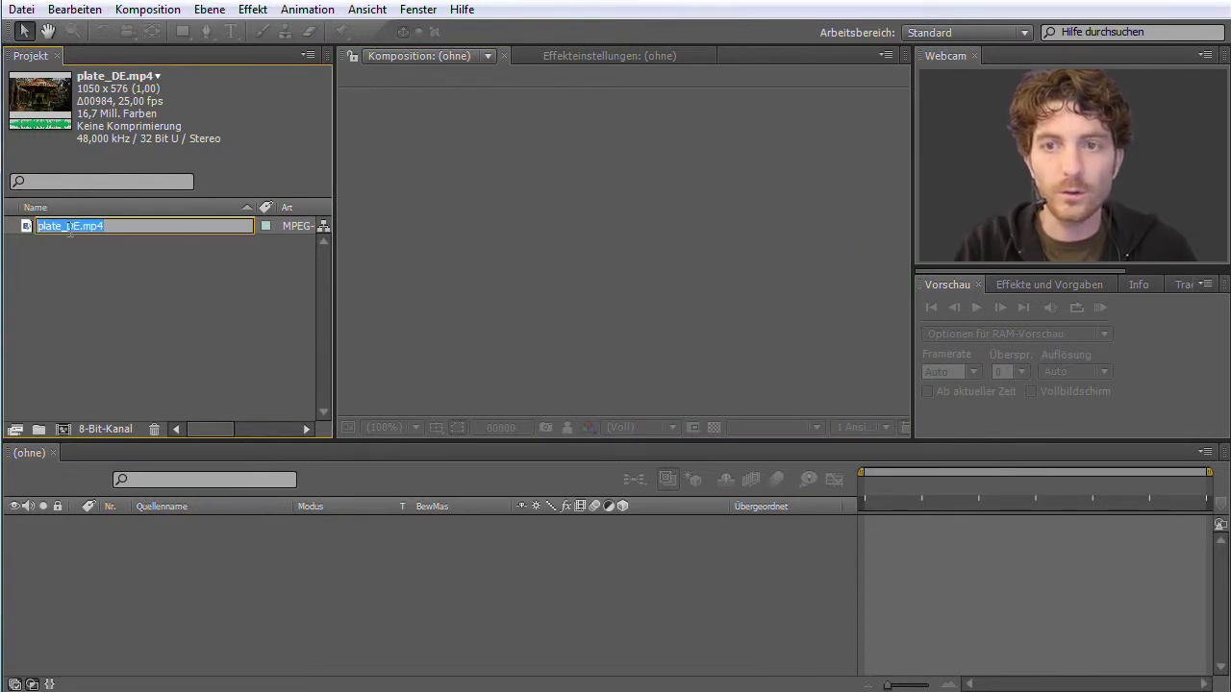
type("guru clip")
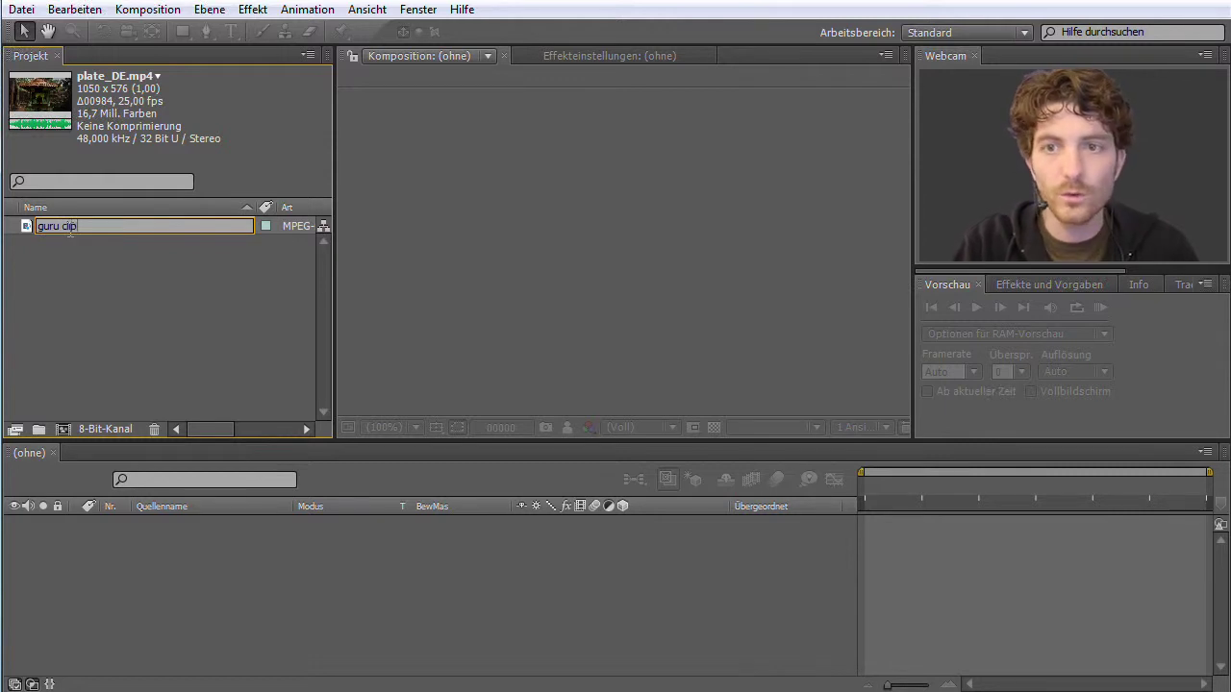
key("Return")
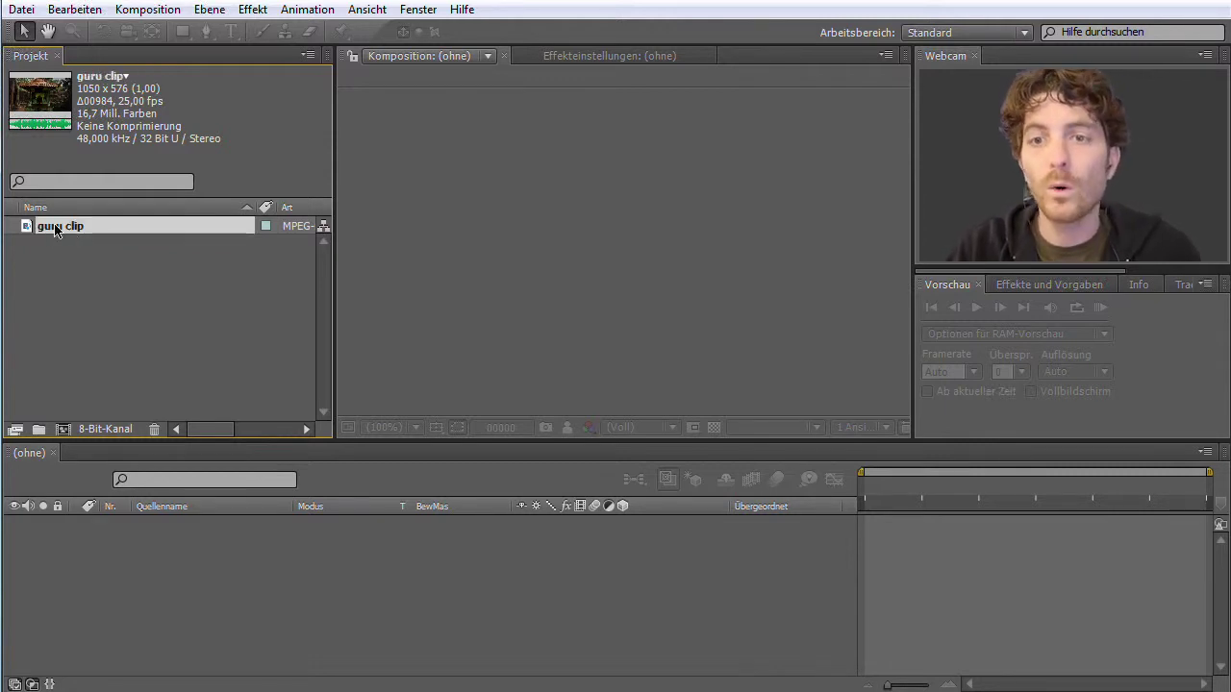
left_click(31, 231)
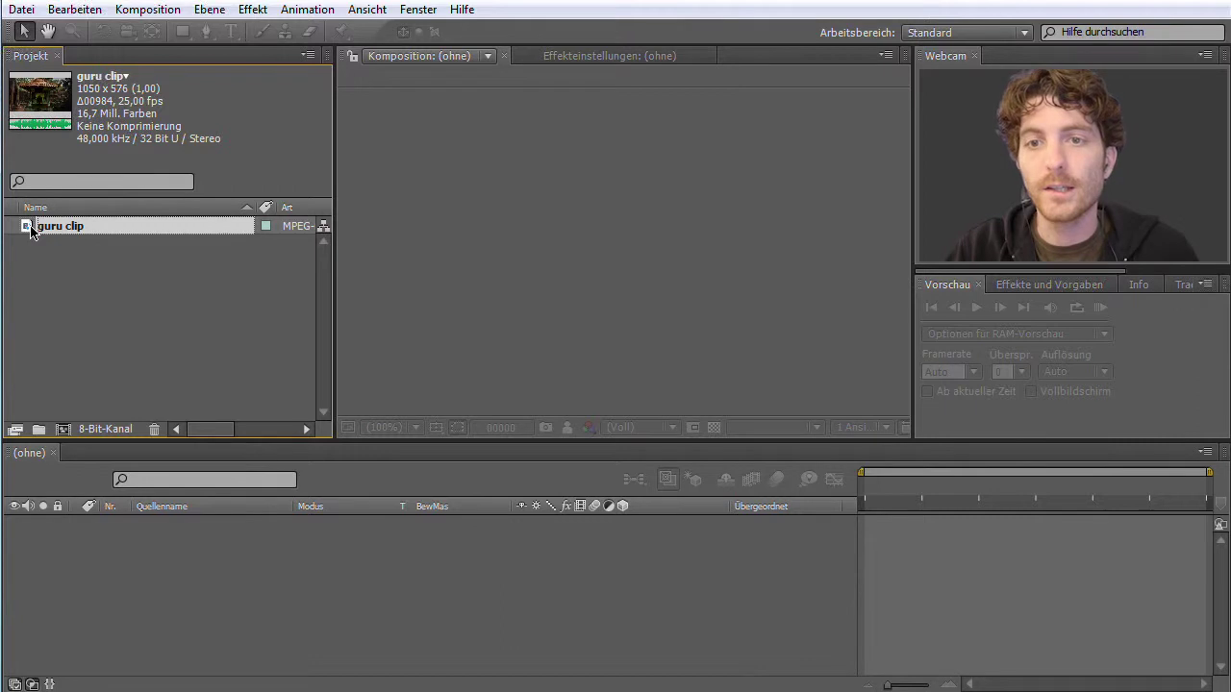
left_click_drag(33, 240, 64, 430)
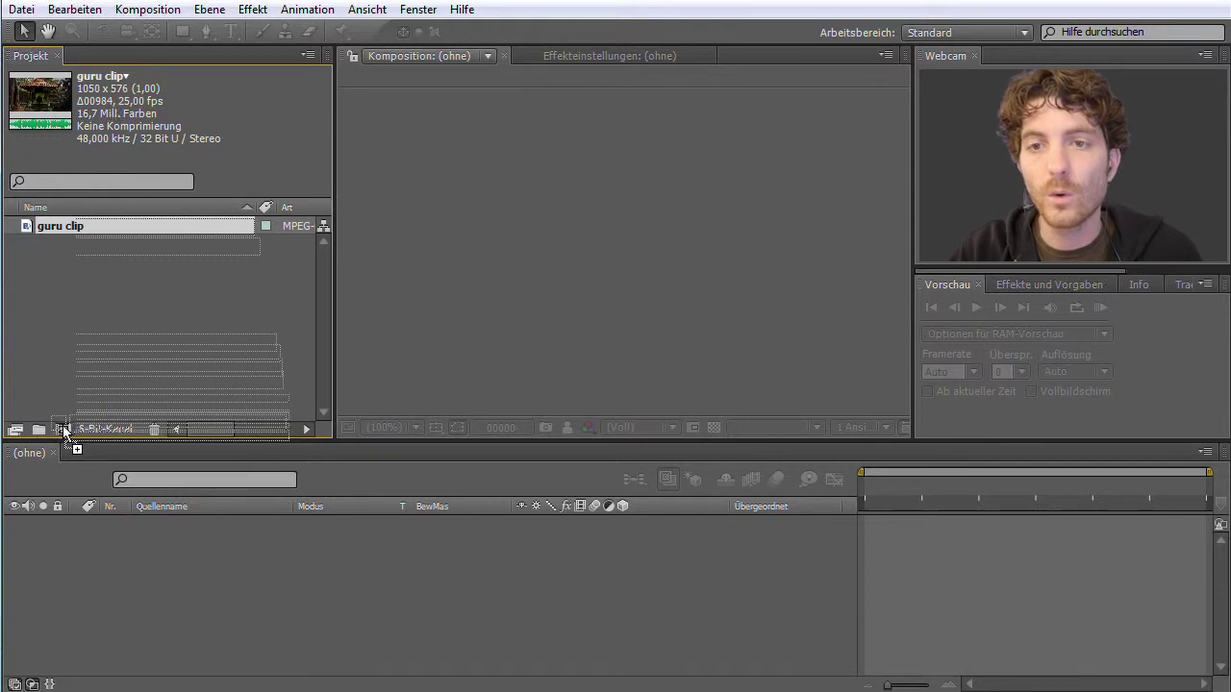
Build a new composition from guru clip and name it 'hauptkomposition'.
left_click_drag(64, 432, 61, 429)
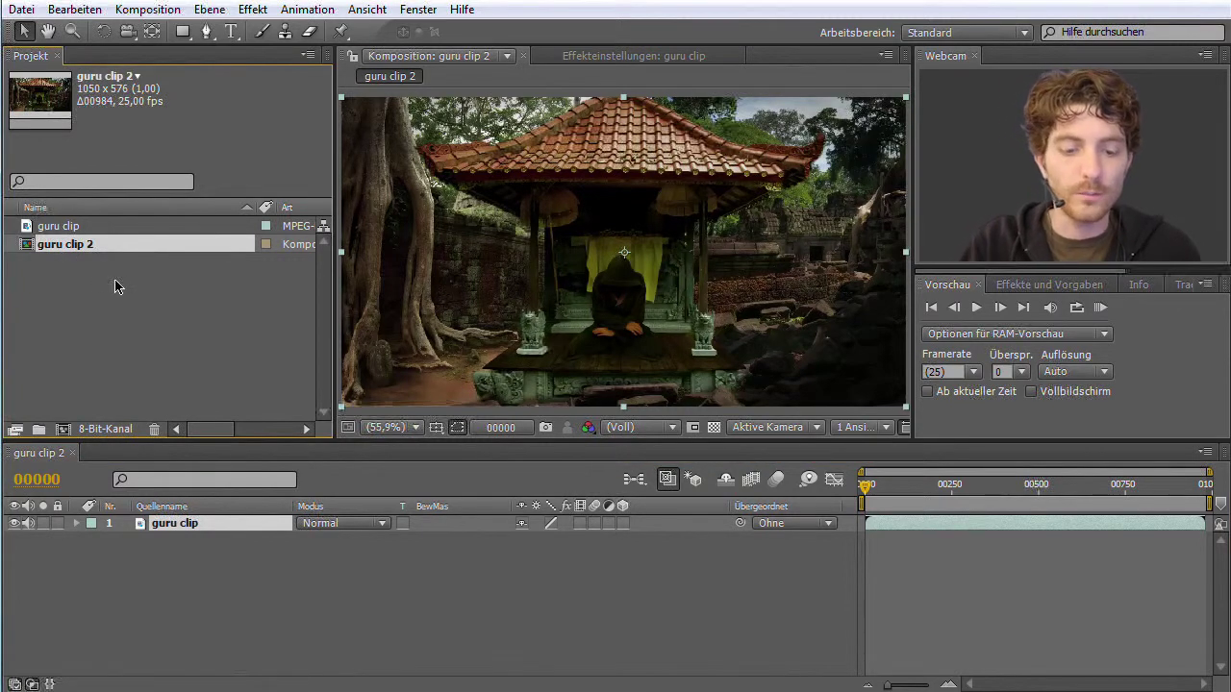
key("Return")
type("haupt")
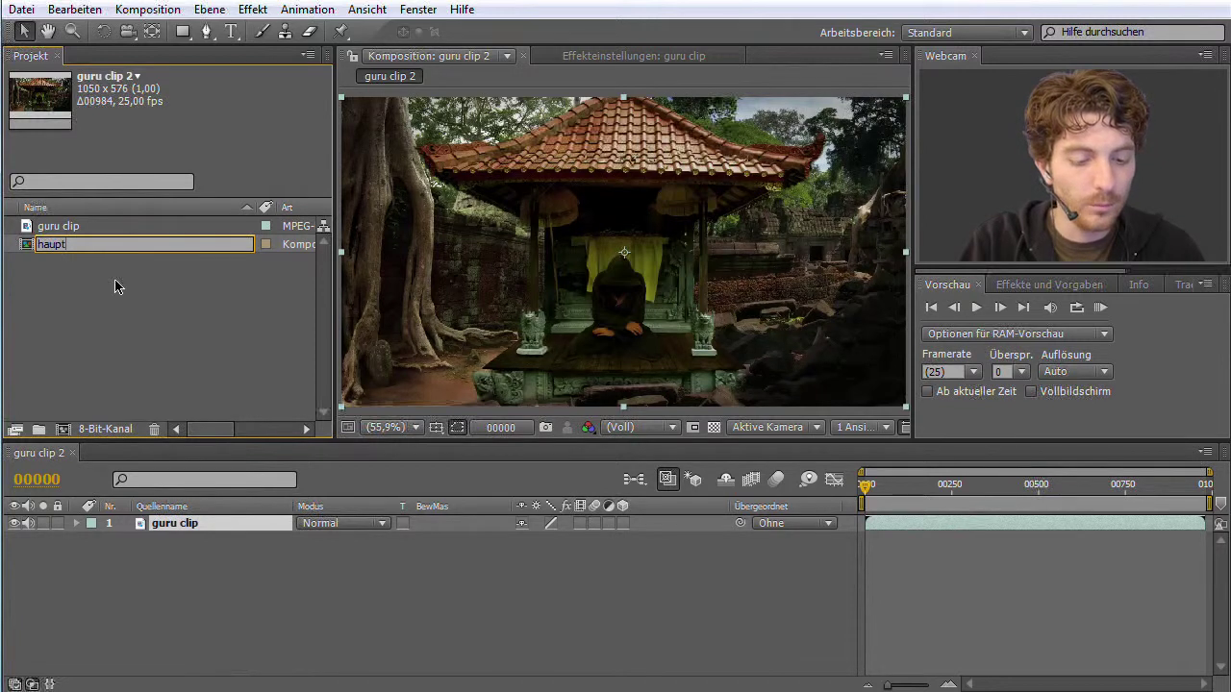
type("komposition")
key("Return")
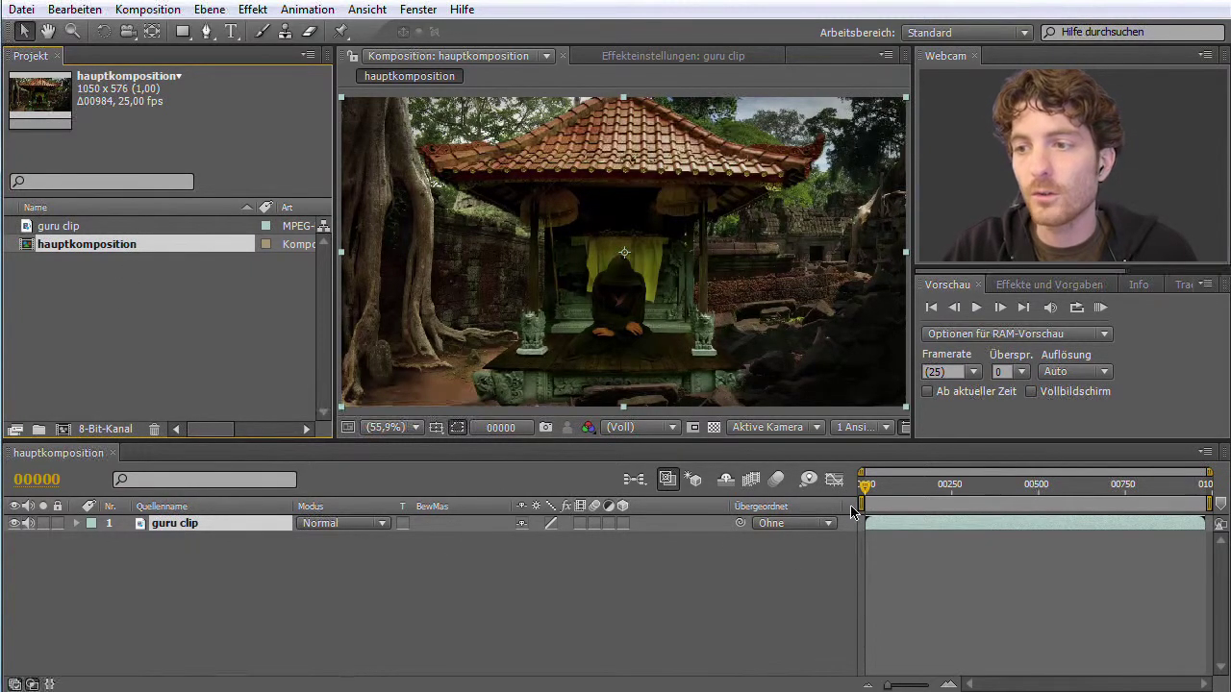
Move the time indicator to frame 00496 and browse the Effekt menu without choosing an effect.
left_click_drag(869, 488, 1156, 503)
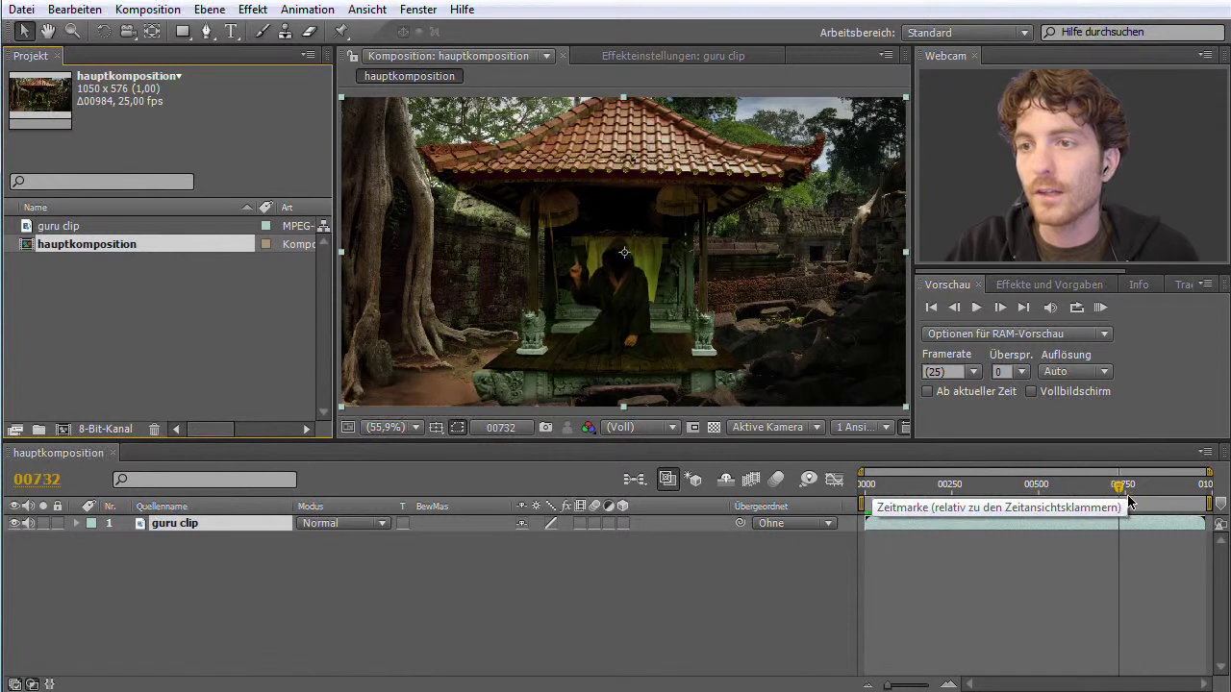
left_click_drag(1157, 503, 1037, 484)
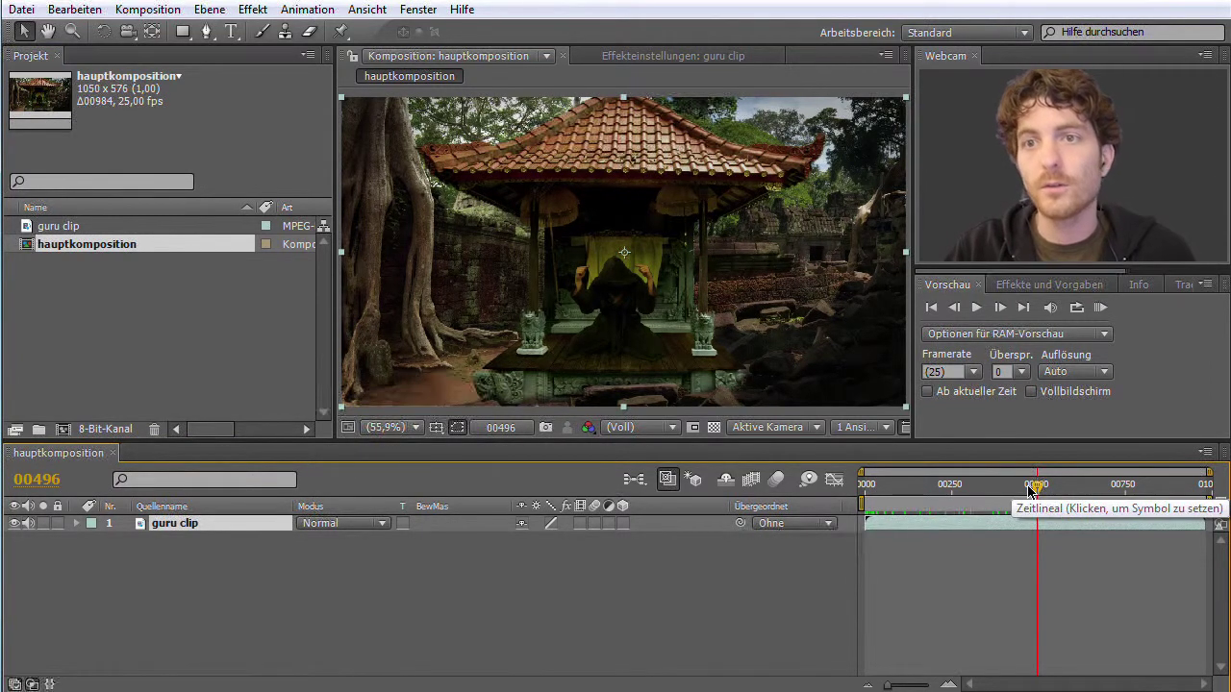
left_click(256, 12)
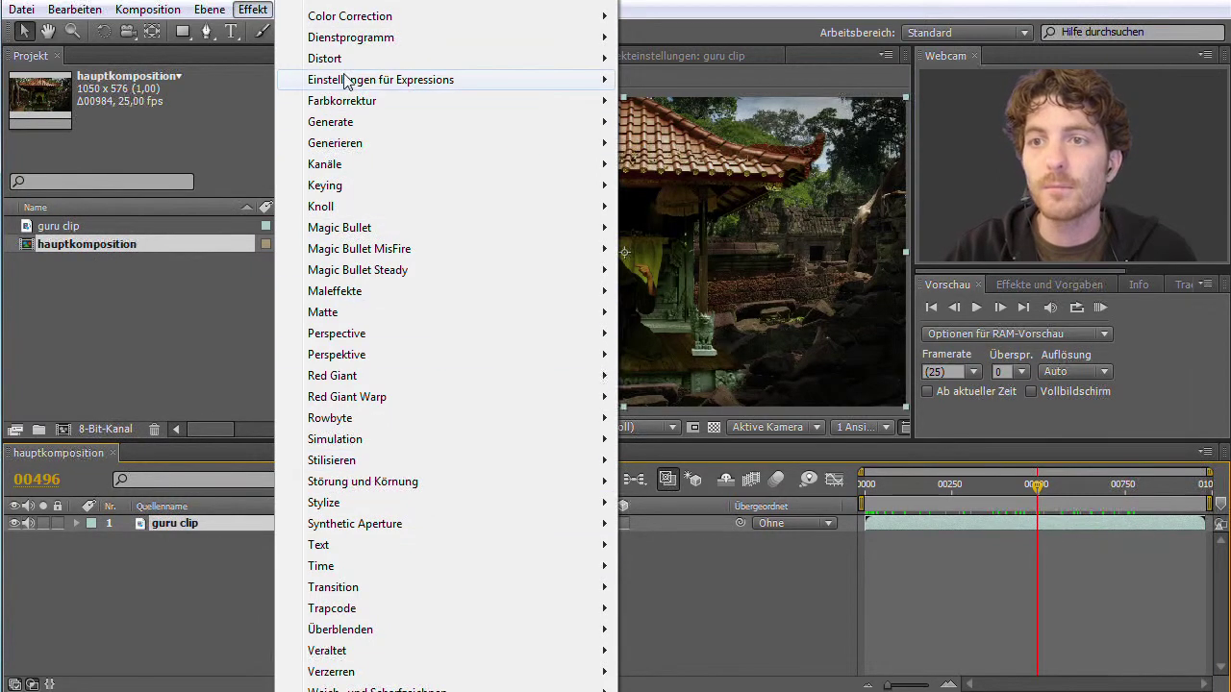
mouse_move(343, 151)
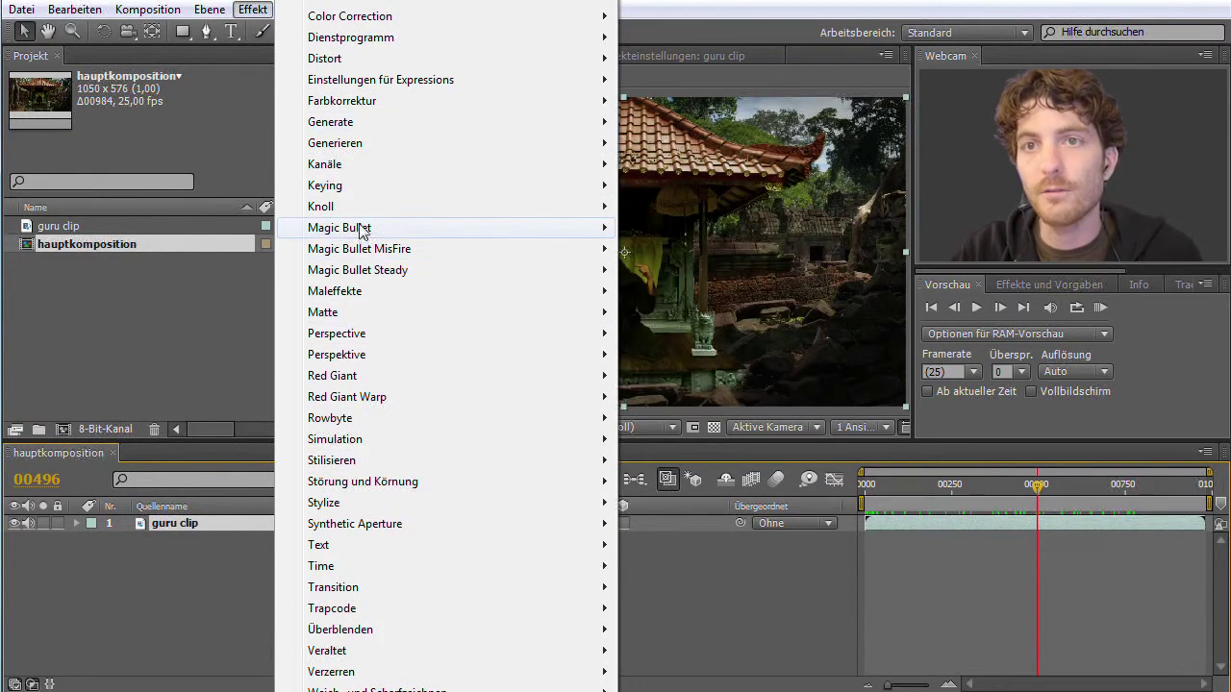
mouse_move(355, 231)
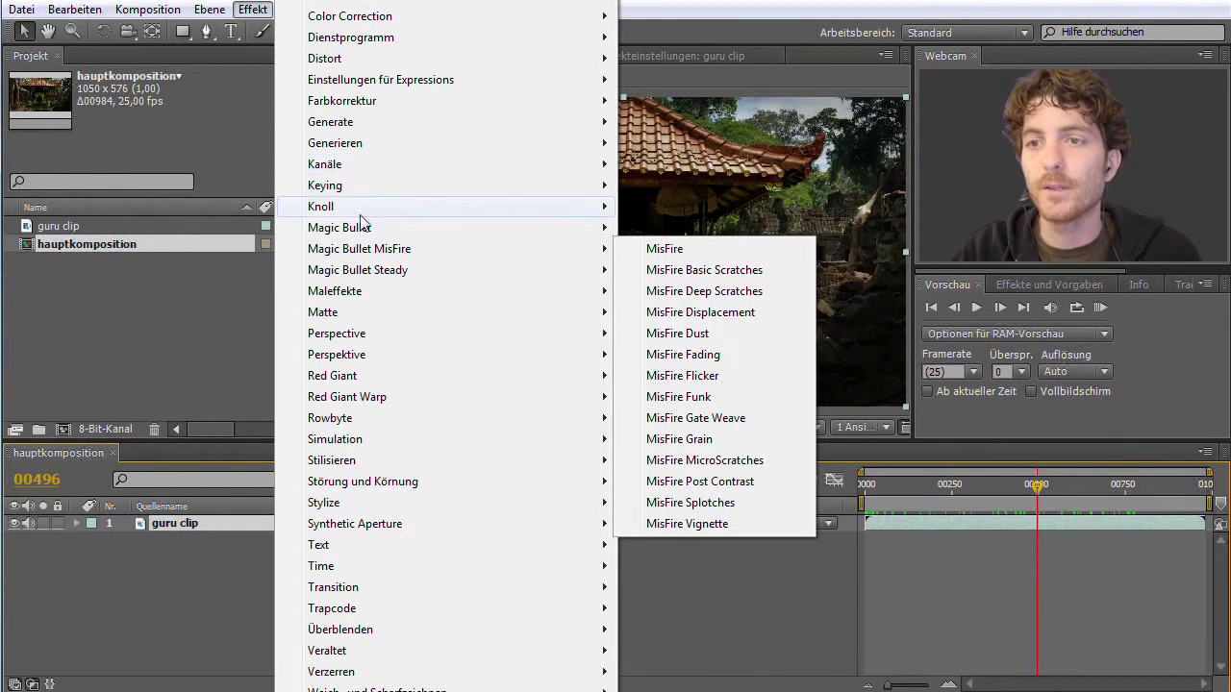
mouse_move(357, 206)
left_click(175, 338)
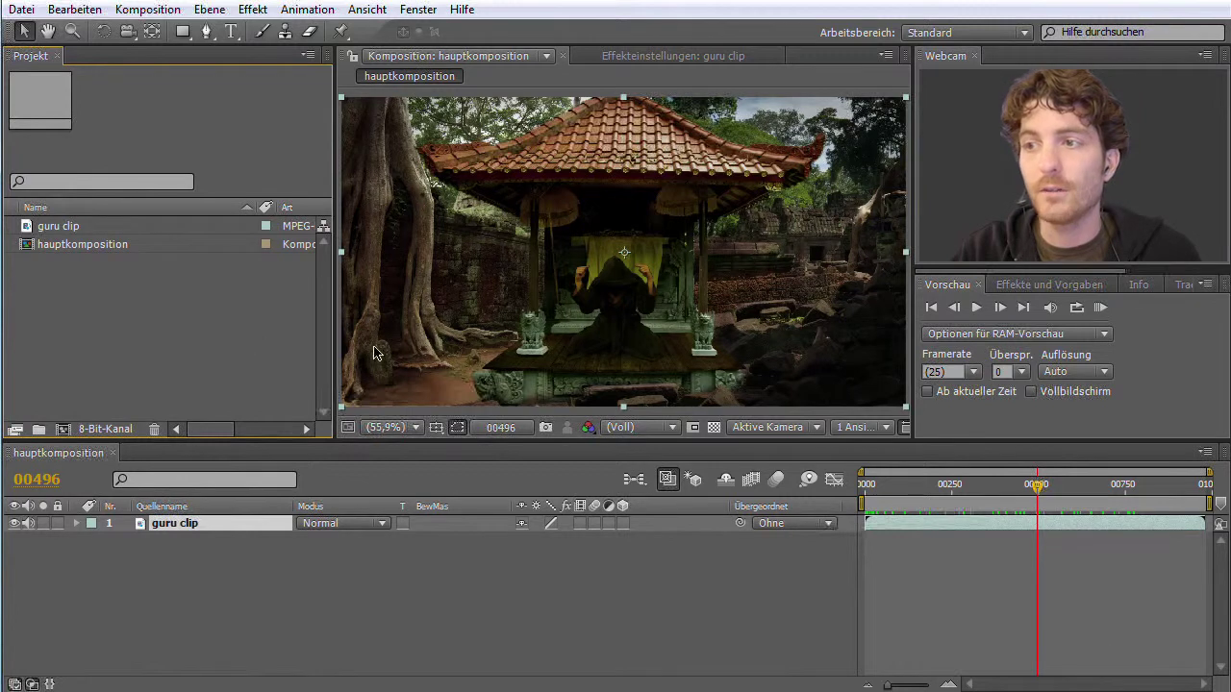
Show the Effekte und Vorgaben panel and scroll through its effect categories.
left_click(1040, 285)
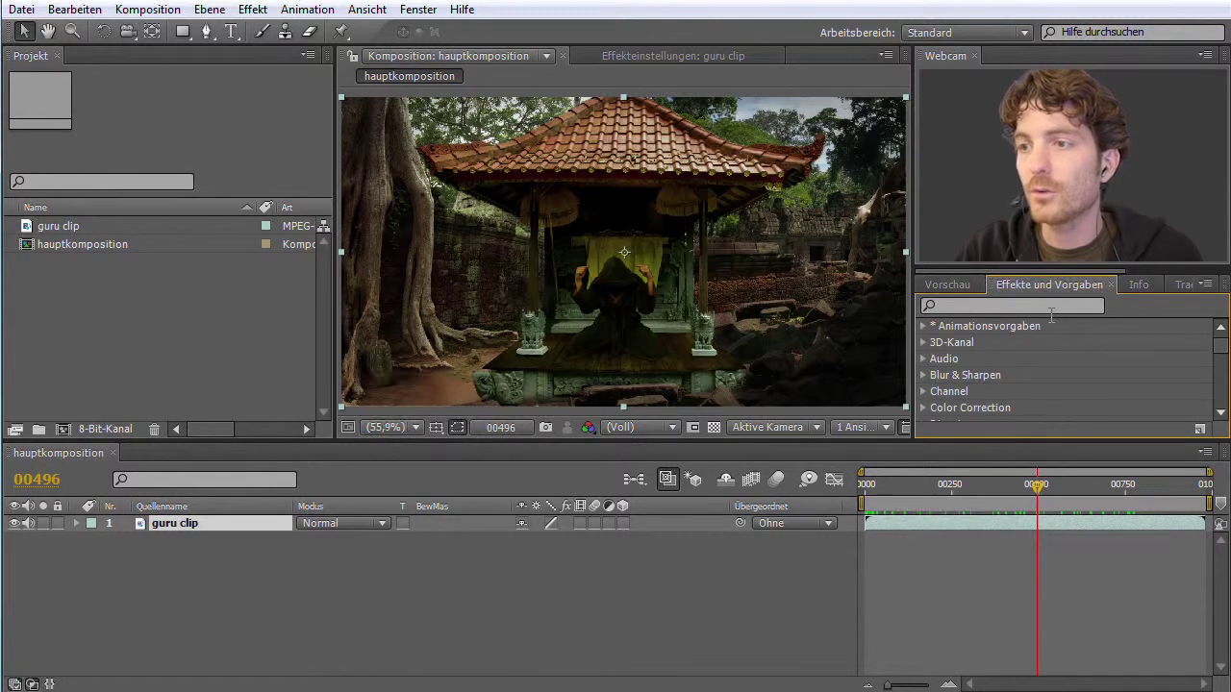
scroll(933, 377, "down", 2)
scroll(947, 385, "down", 2)
scroll(959, 389, "down", 2)
scroll(960, 390, "down", 2)
scroll(963, 391, "down", 2)
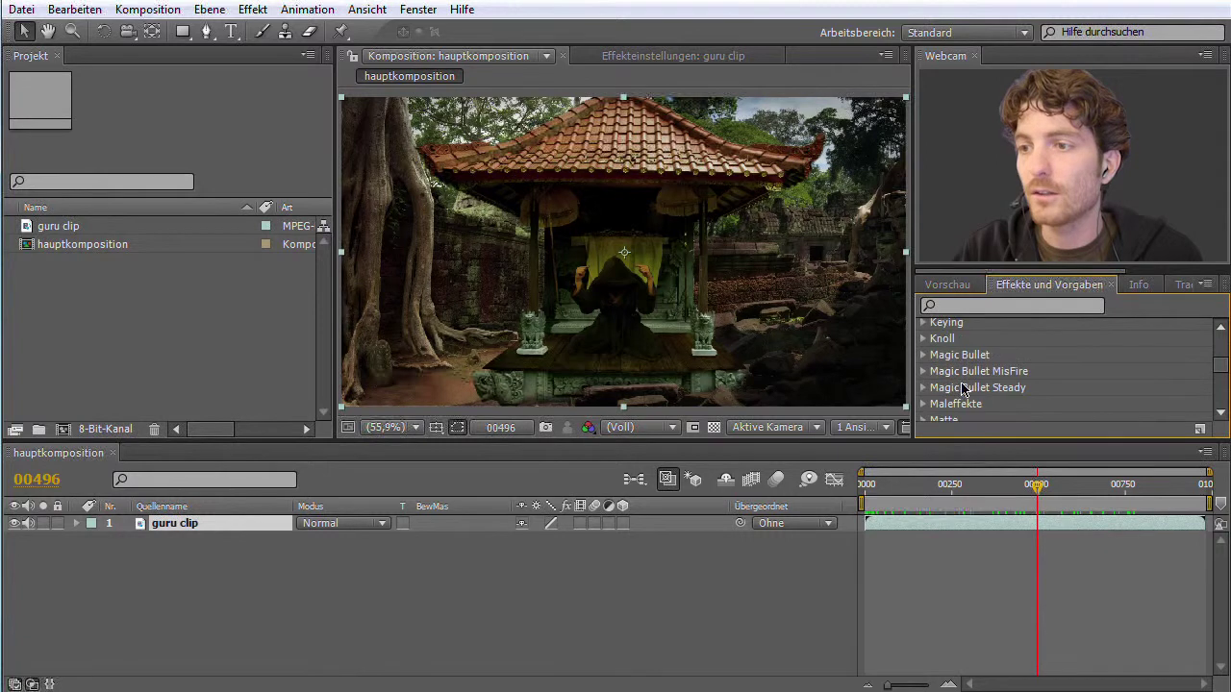
scroll(966, 389, "down", 2)
scroll(966, 389, "down", 2)
scroll(967, 390, "up", 5)
scroll(969, 389, "up", 3)
scroll(969, 389, "up", 2)
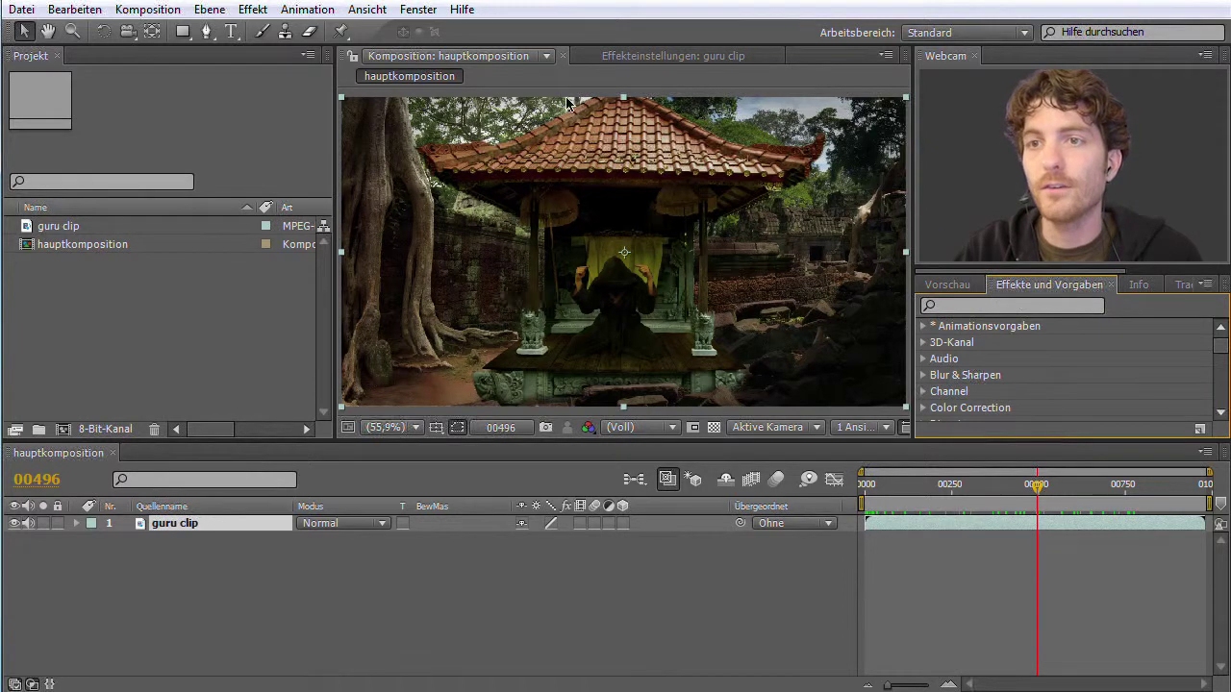
left_click(434, 11)
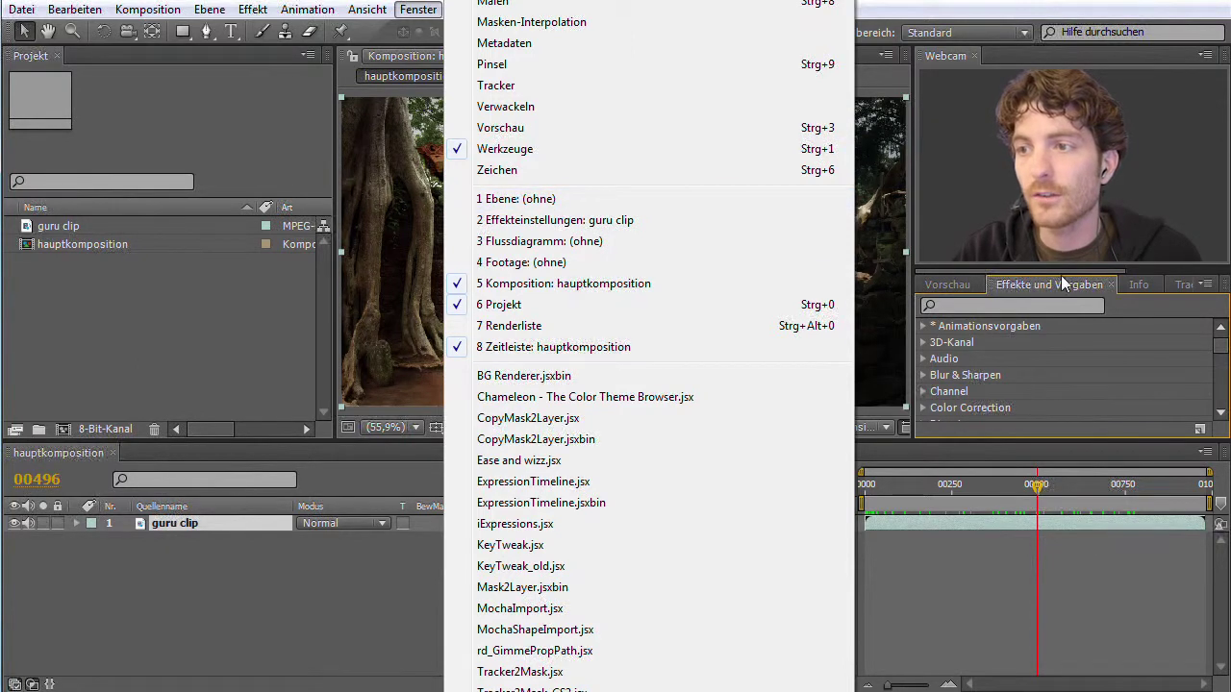
left_click(1064, 281)
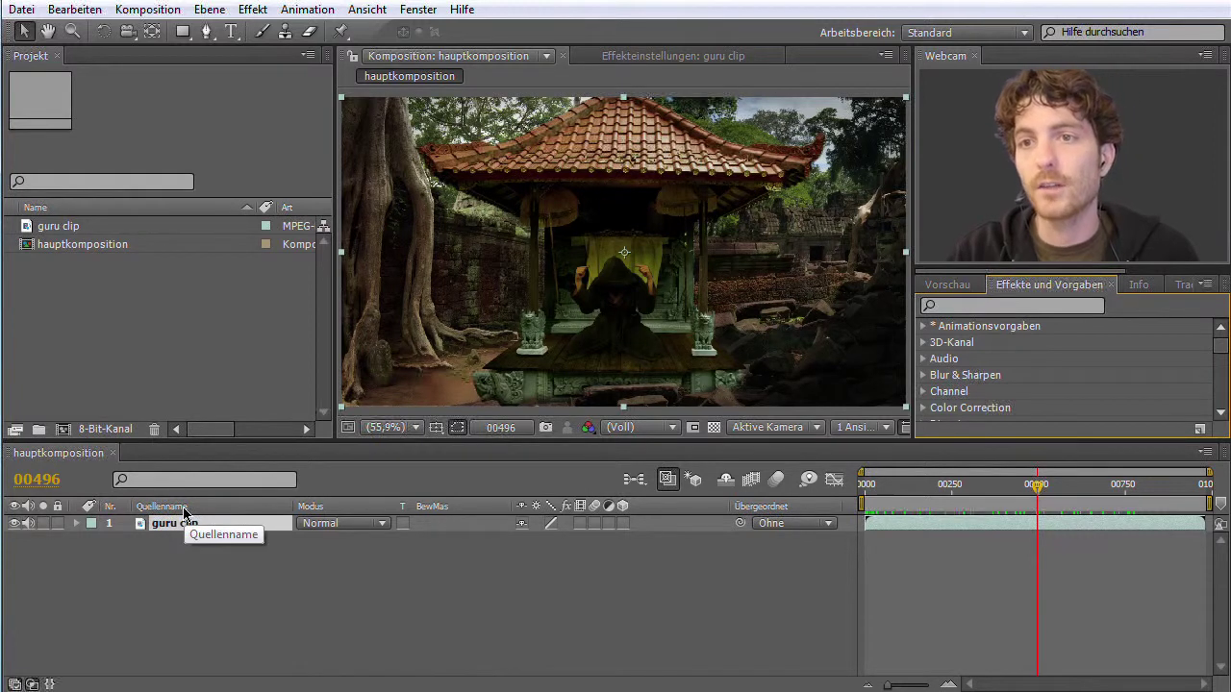
Select the guru clip layer and apply Weich- und Scharfzeichnen > Schneller Weichzeichner.
left_click(255, 11)
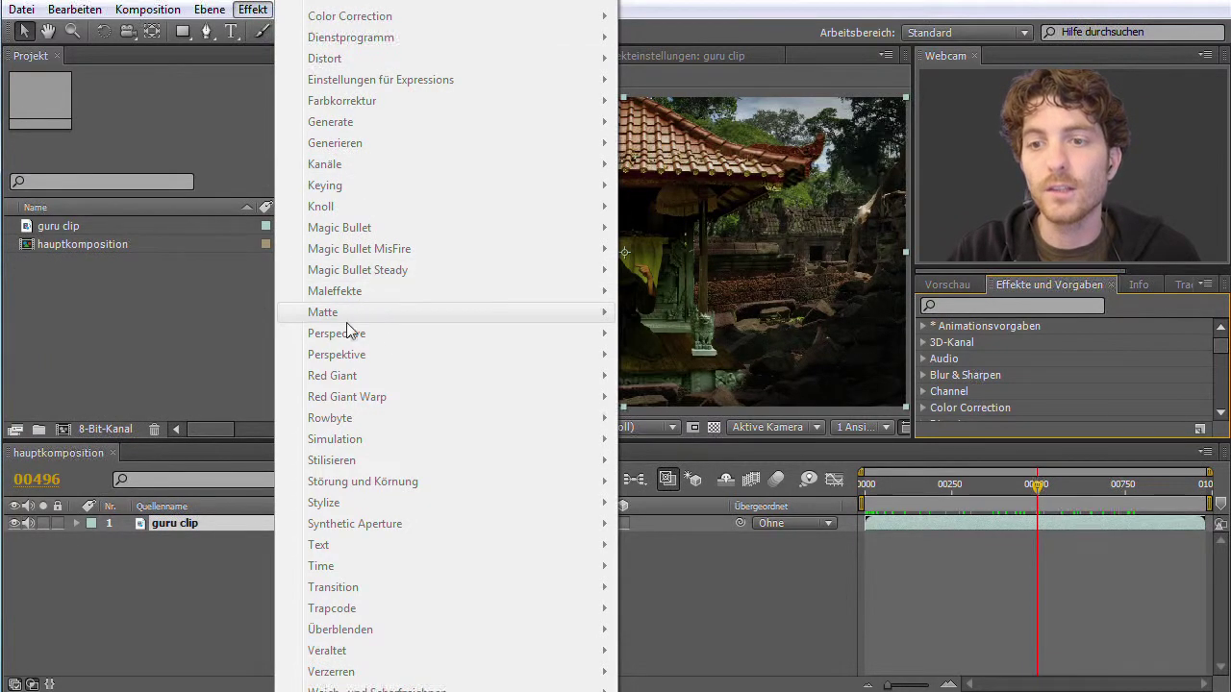
left_click(217, 564)
left_click(186, 529)
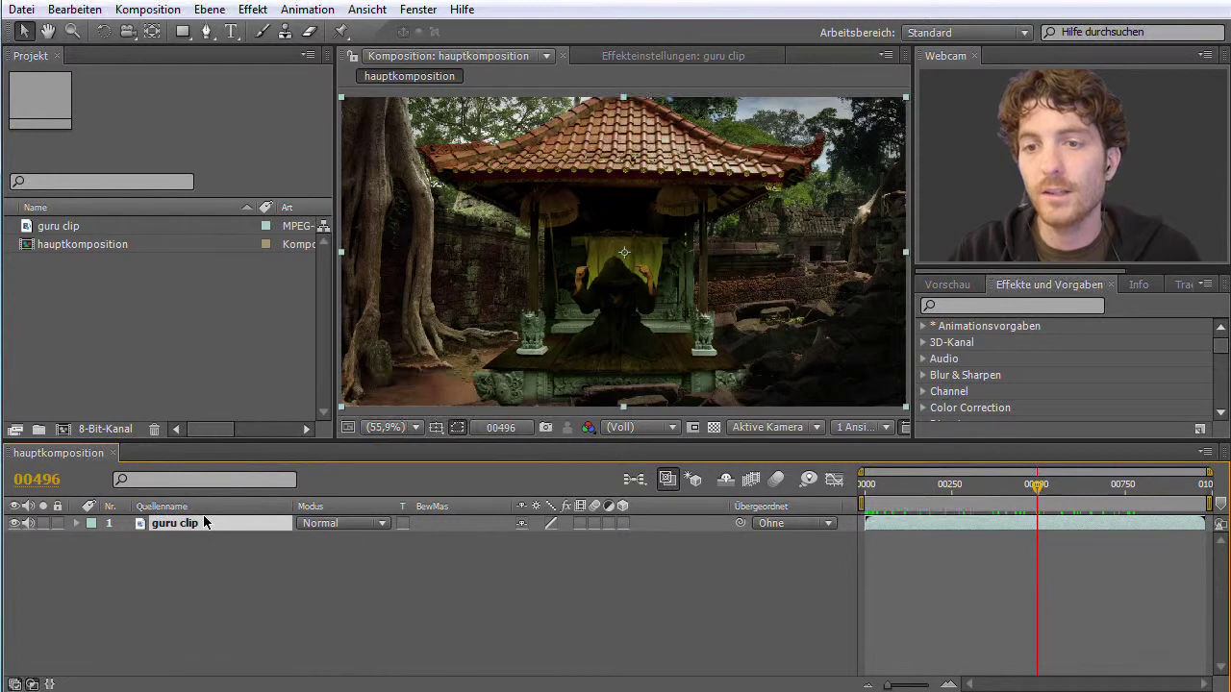
left_click(252, 12)
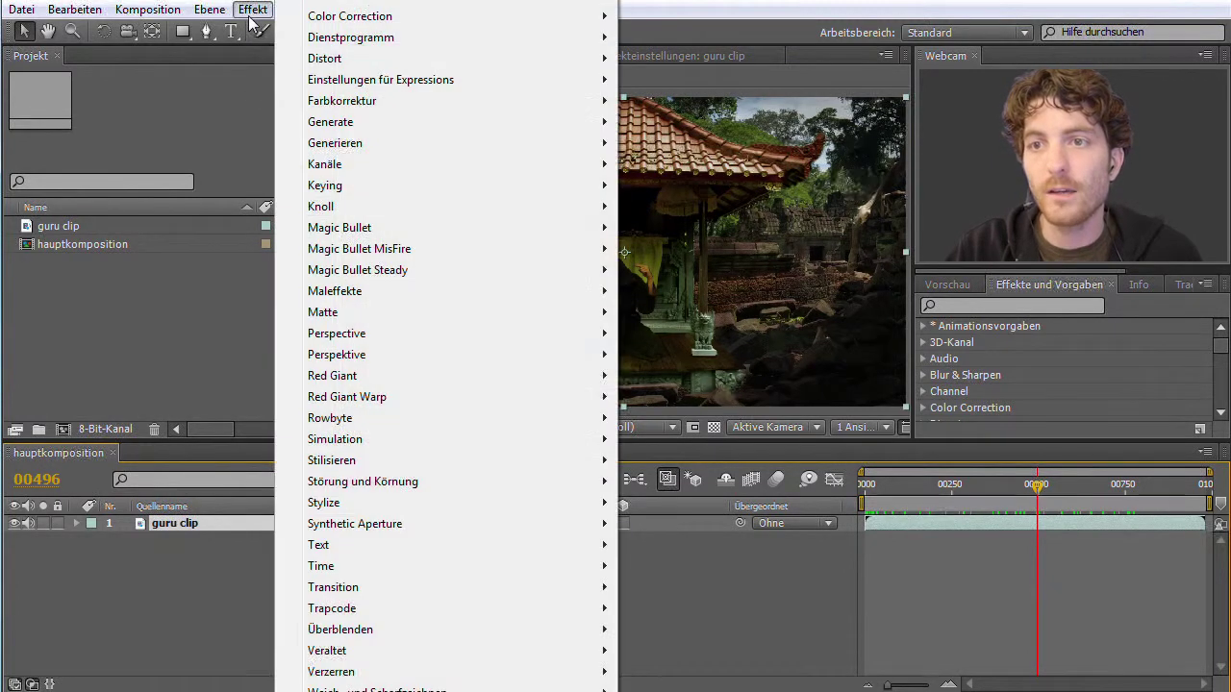
mouse_move(373, 320)
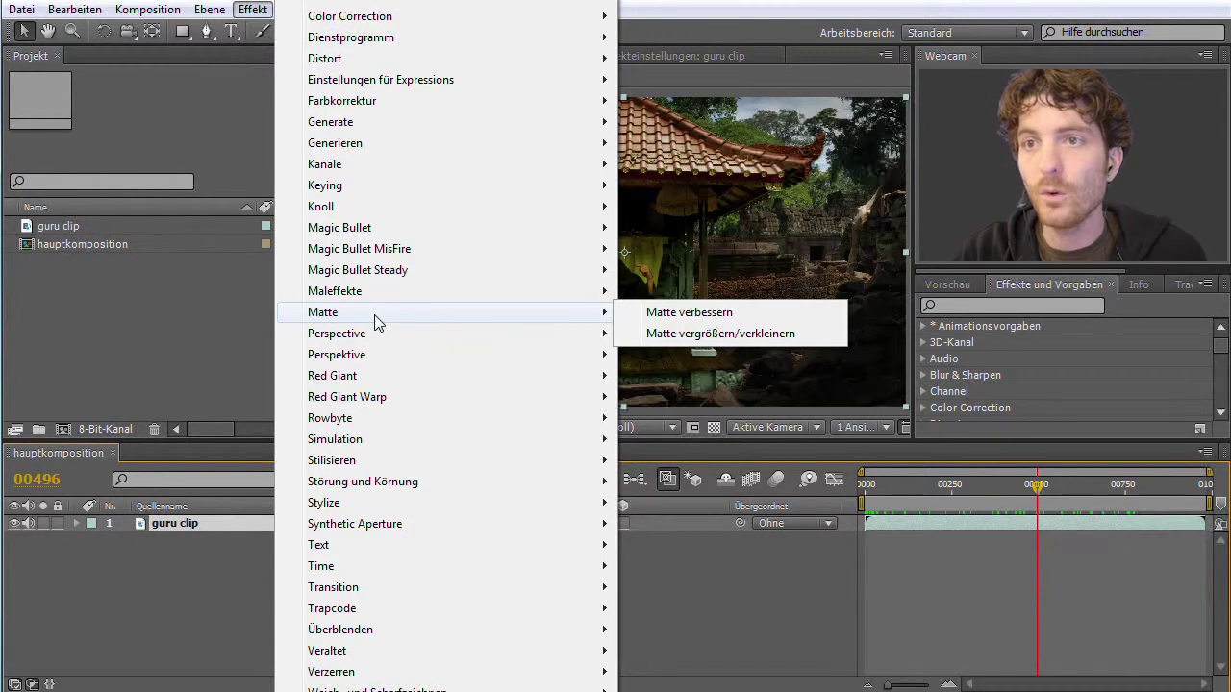
mouse_move(354, 296)
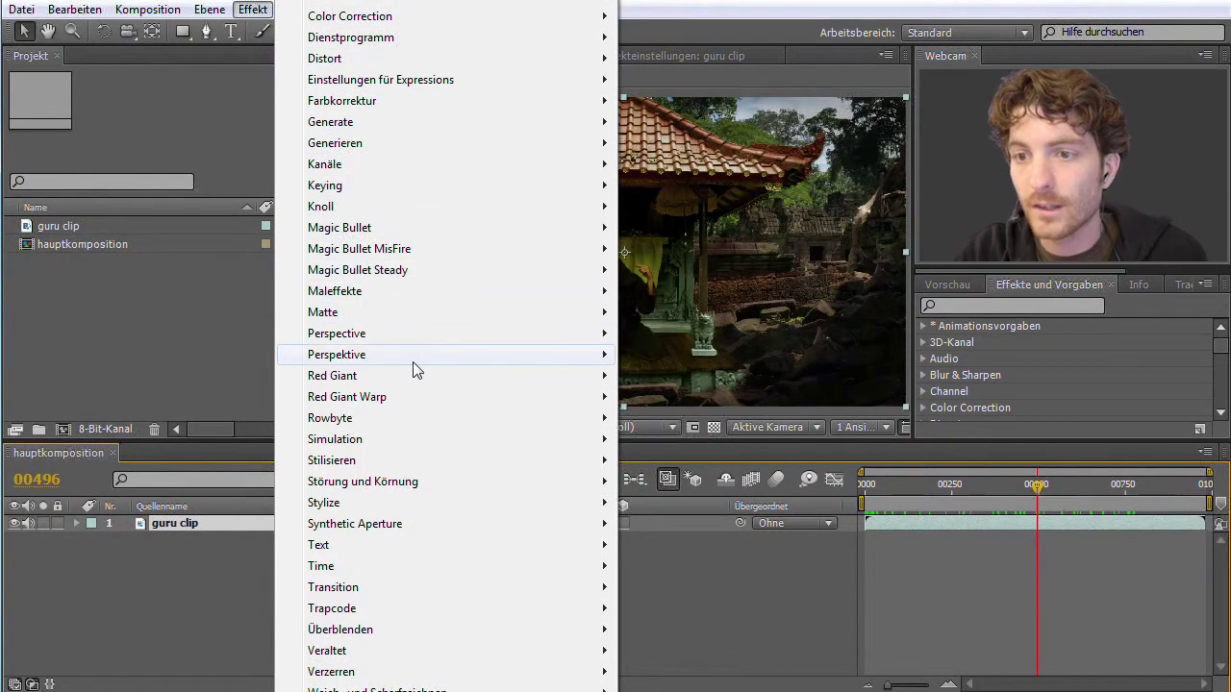
mouse_move(384, 690)
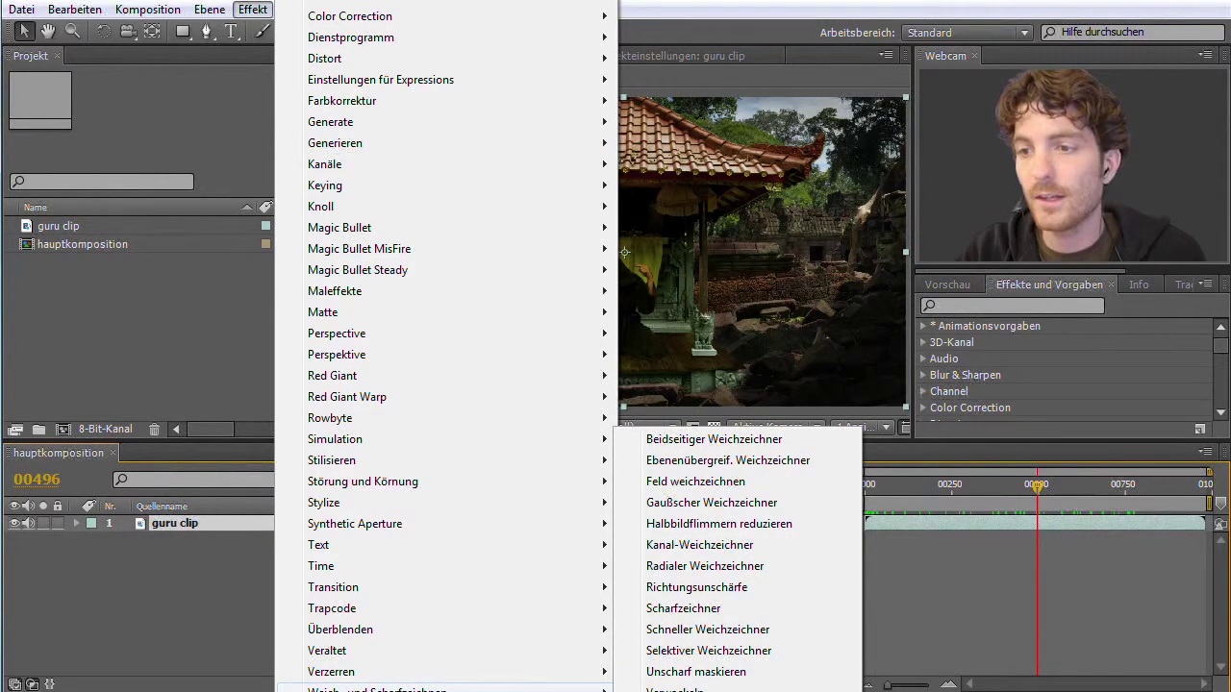
left_click(723, 630)
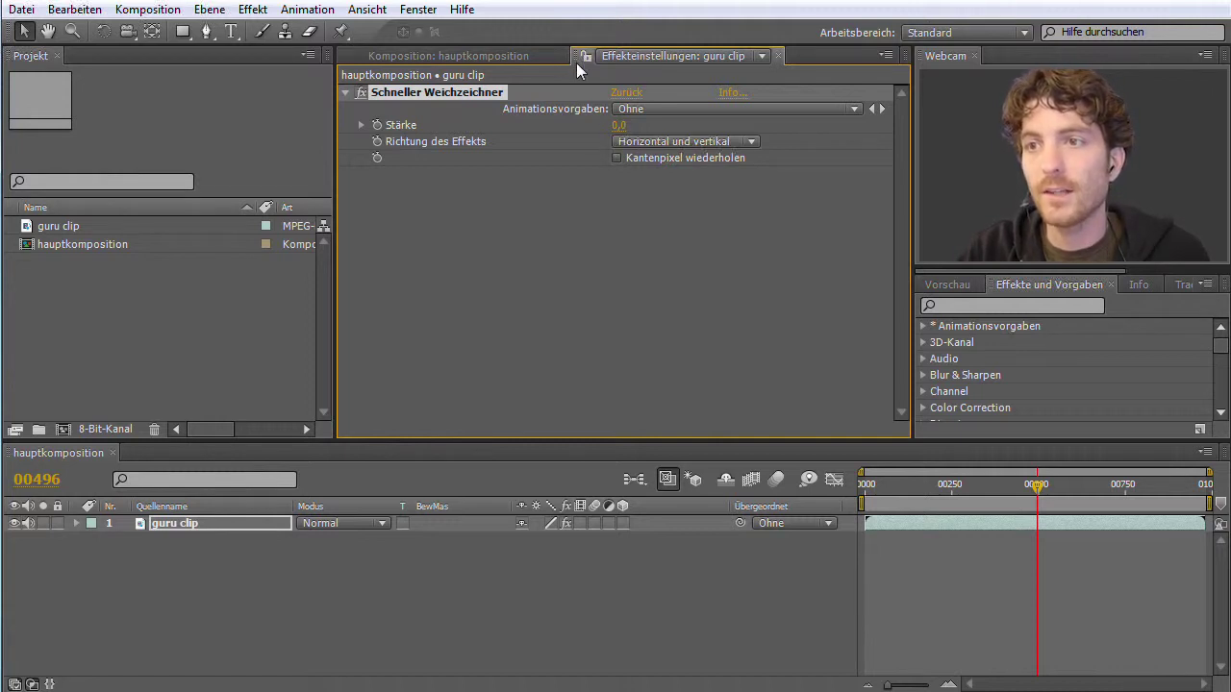
Drag the guru clip Effekteinstellungen panel over the project area to dock it there.
left_click_drag(577, 60, 169, 248)
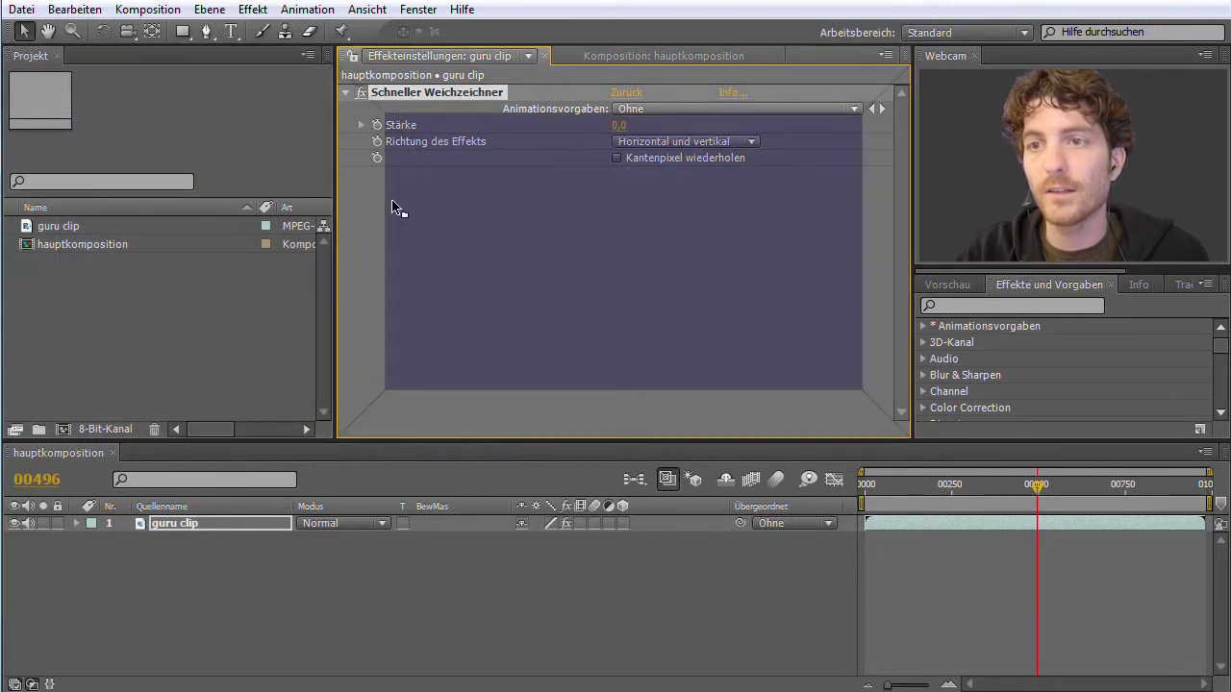
left_click_drag(169, 248, 393, 206)
left_click_drag(176, 205, 182, 211)
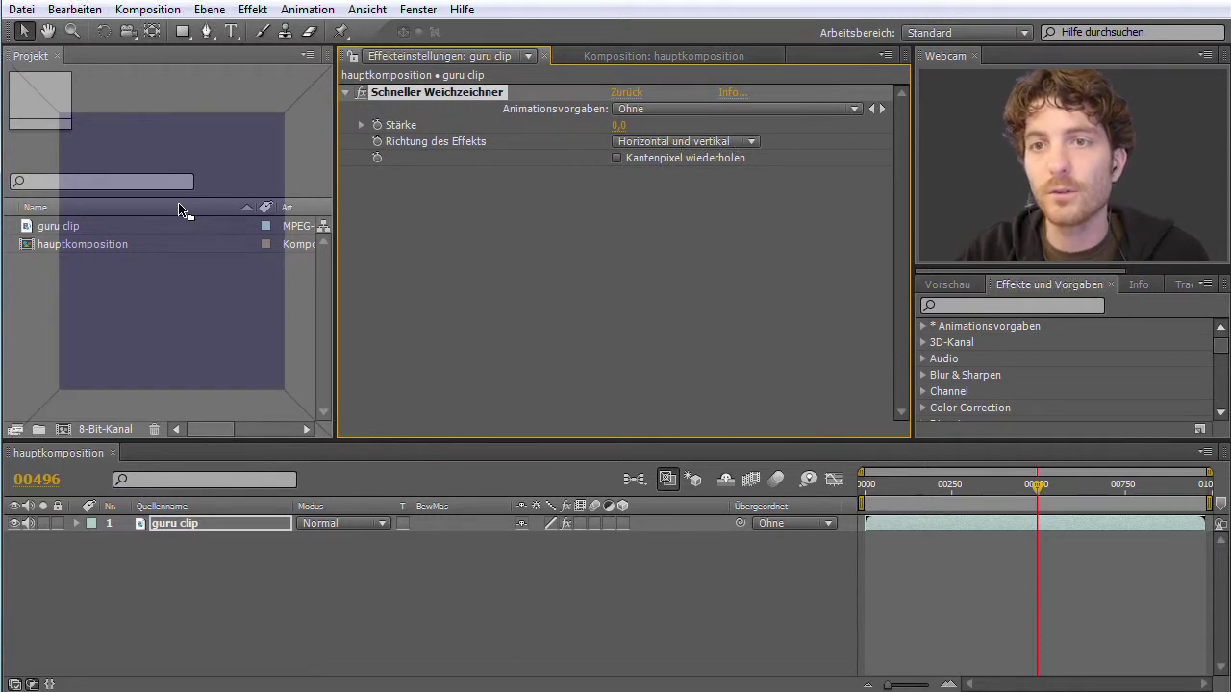
left_click_drag(183, 211, 180, 211)
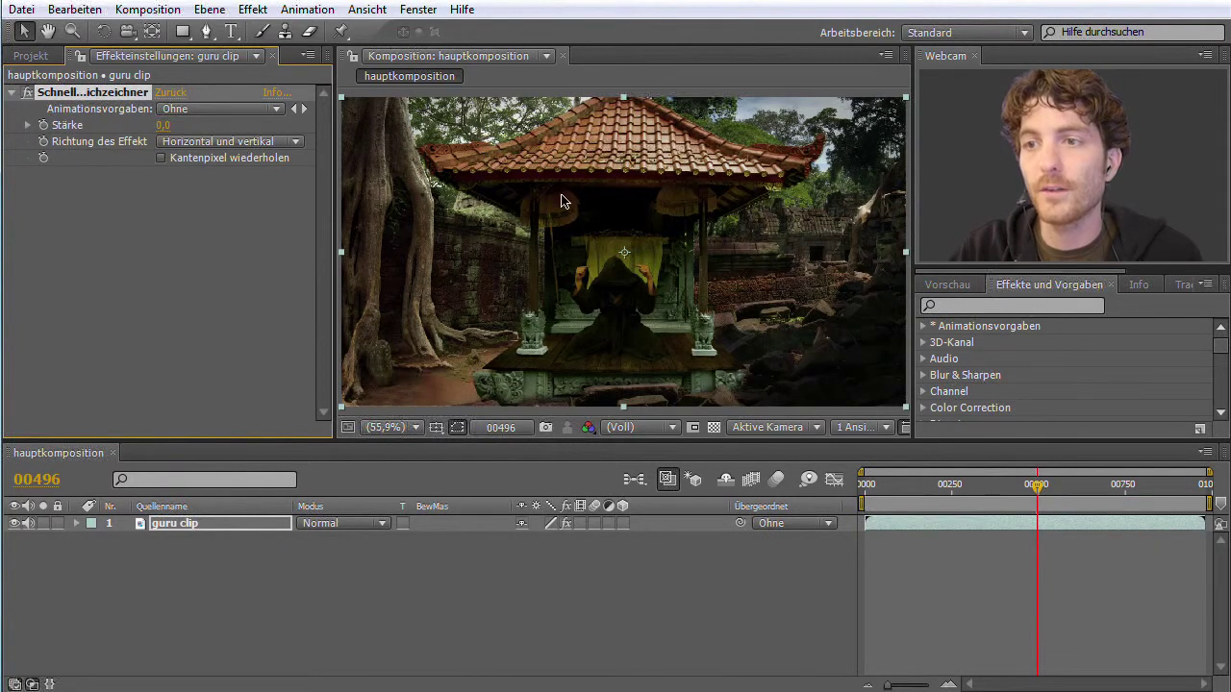
Set the fast blur Stärke to 53,0 and its direction to Horizontal.
mouse_move(161, 126)
left_mouse_down()
mouse_move(222, 133)
mouse_move(201, 132)
left_mouse_up()
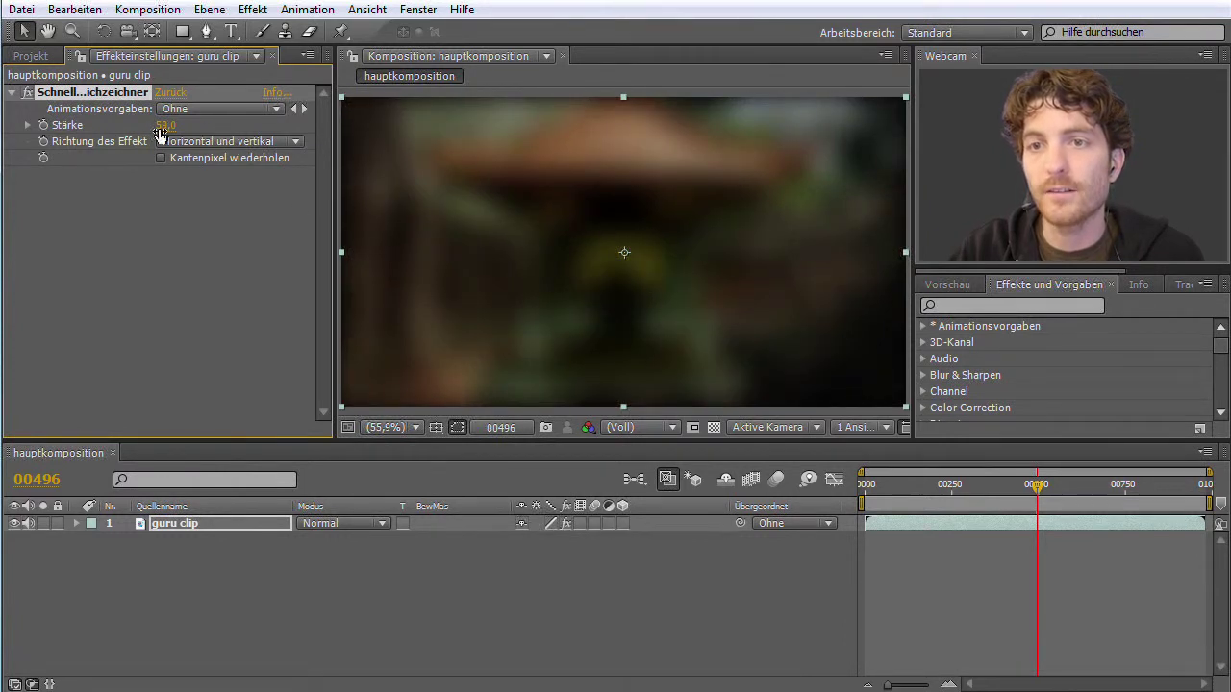
left_click_drag(164, 127, 131, 135)
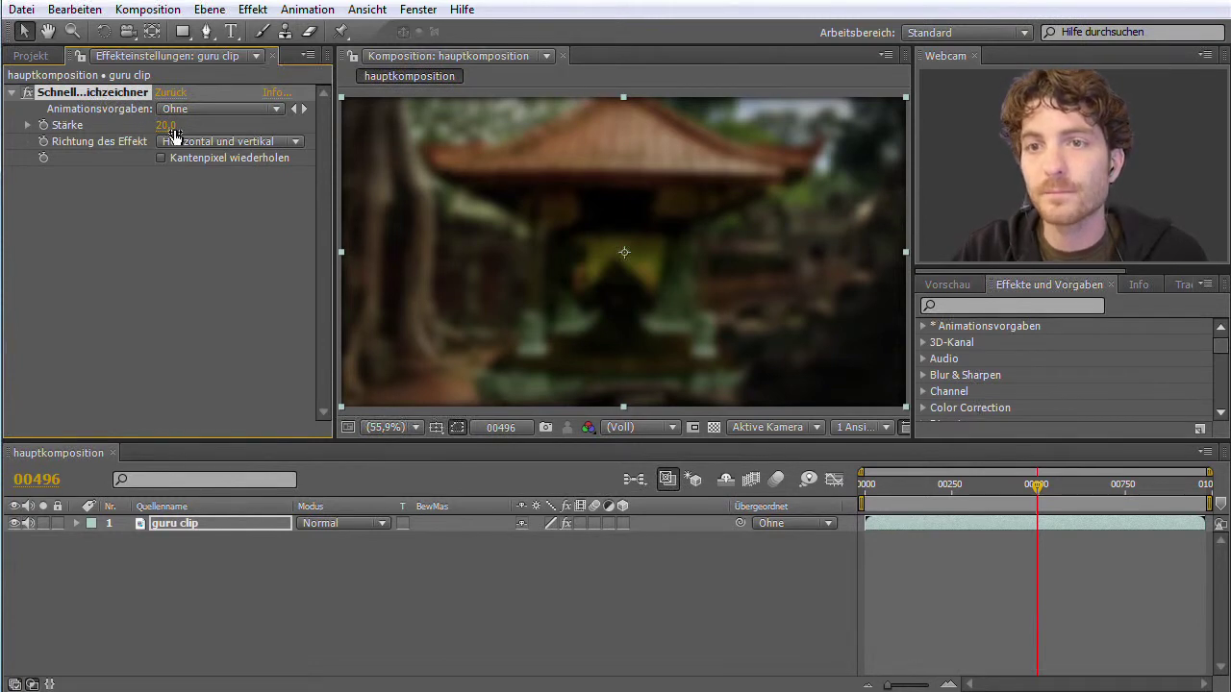
left_click_drag(174, 135, 201, 133)
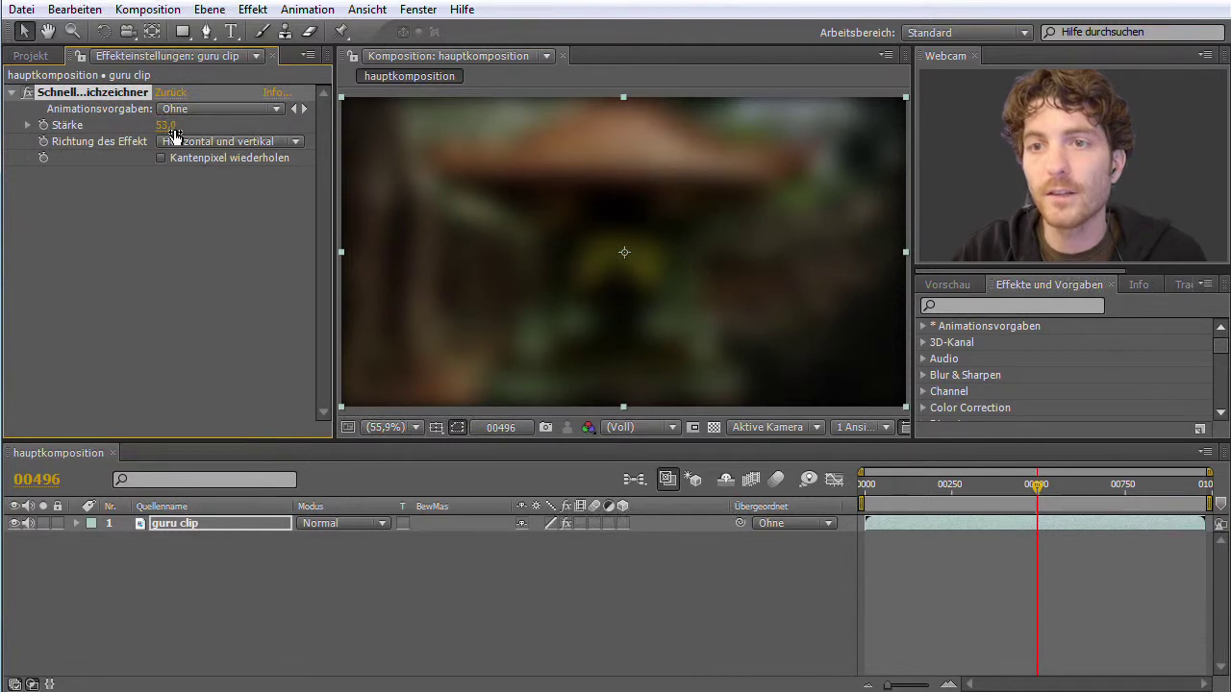
left_click(252, 144)
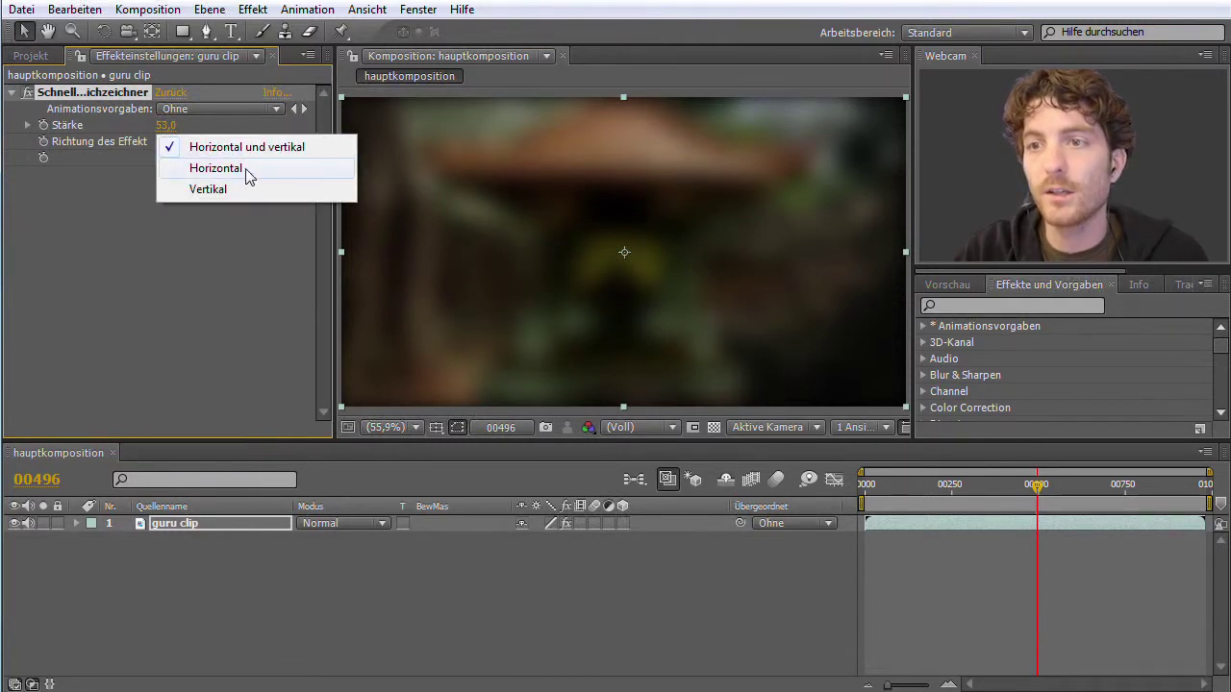
left_click(246, 170)
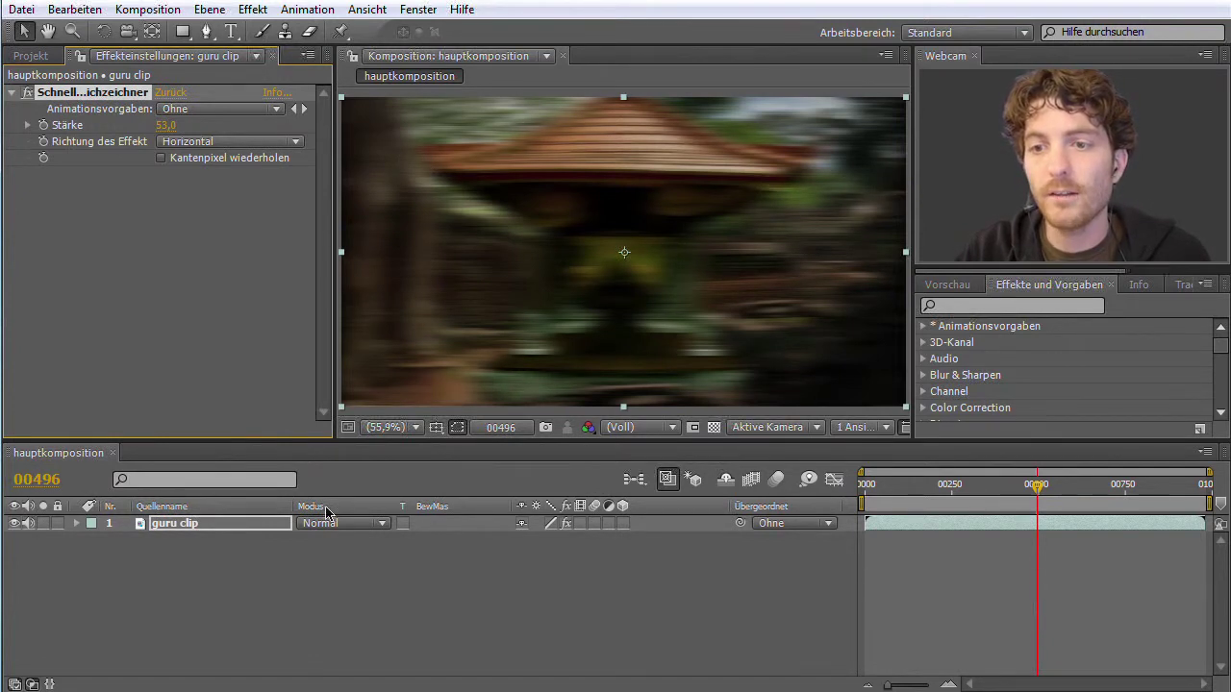
left_click(217, 527)
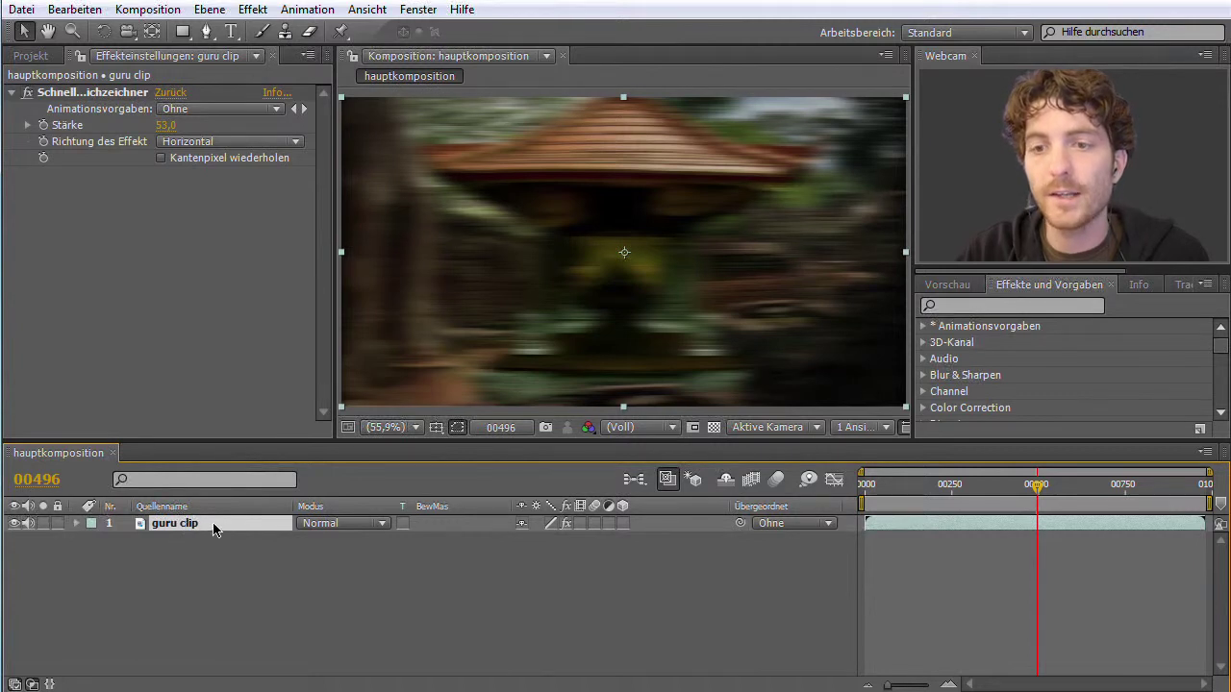
Expand guru clip's effects in the timeline and toggle the blur to compare.
left_click(78, 524)
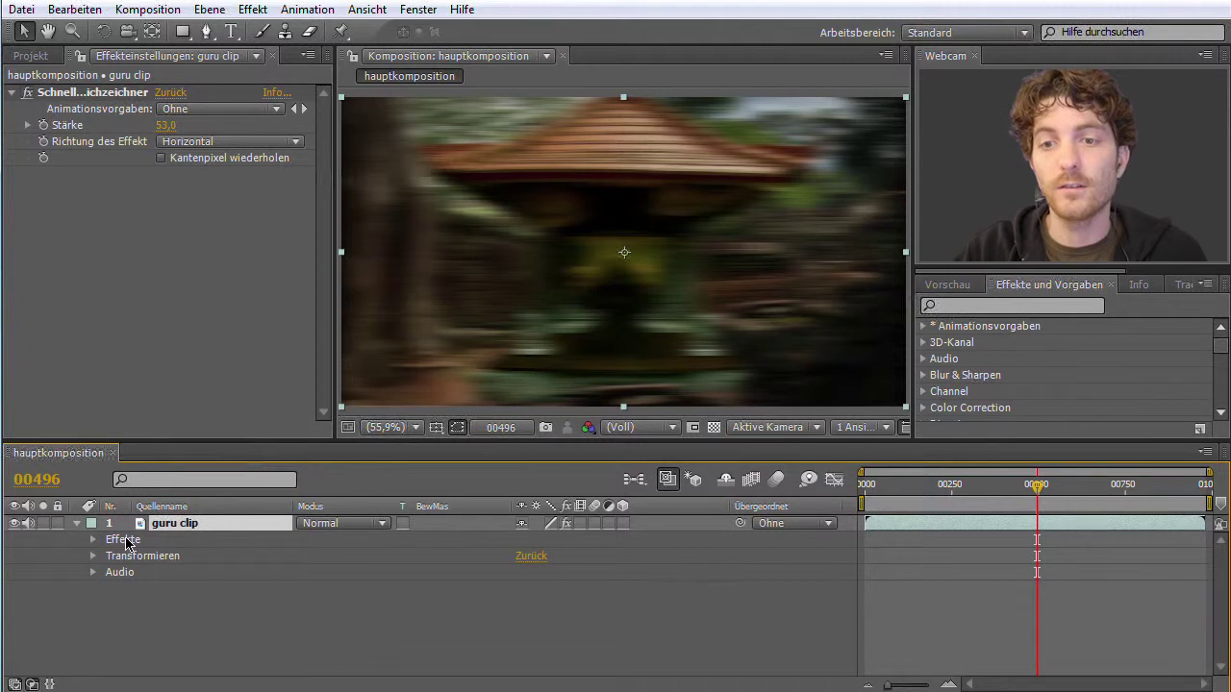
left_click(93, 541)
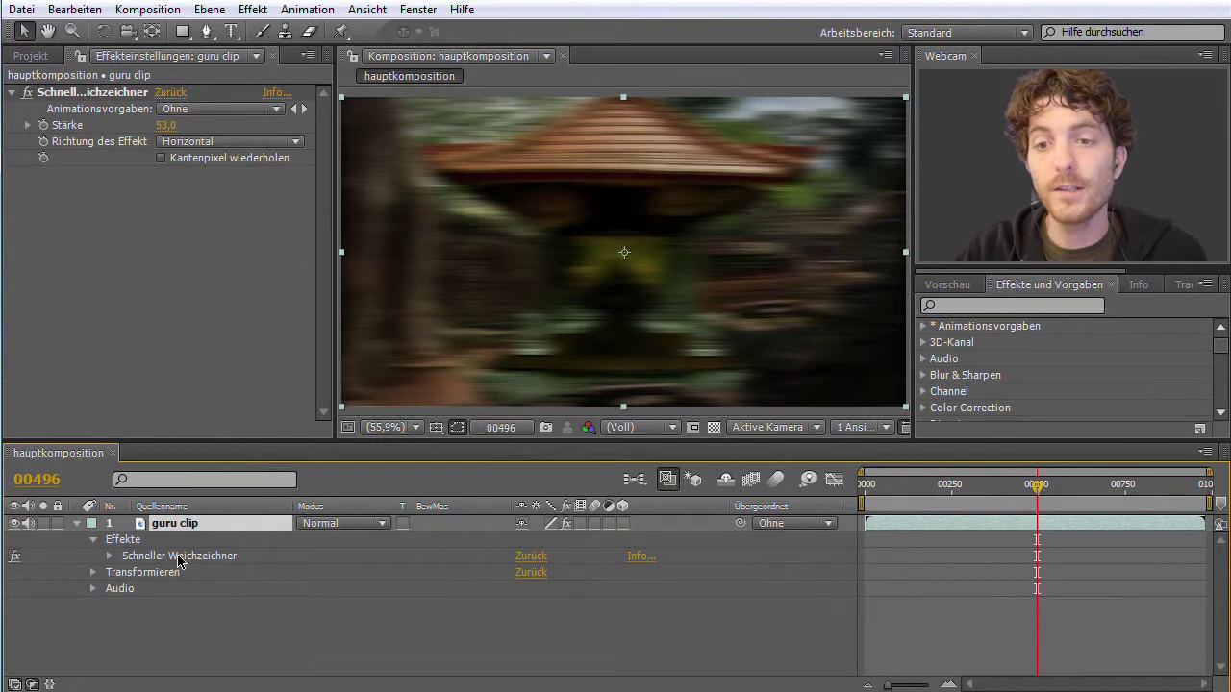
left_click(15, 558)
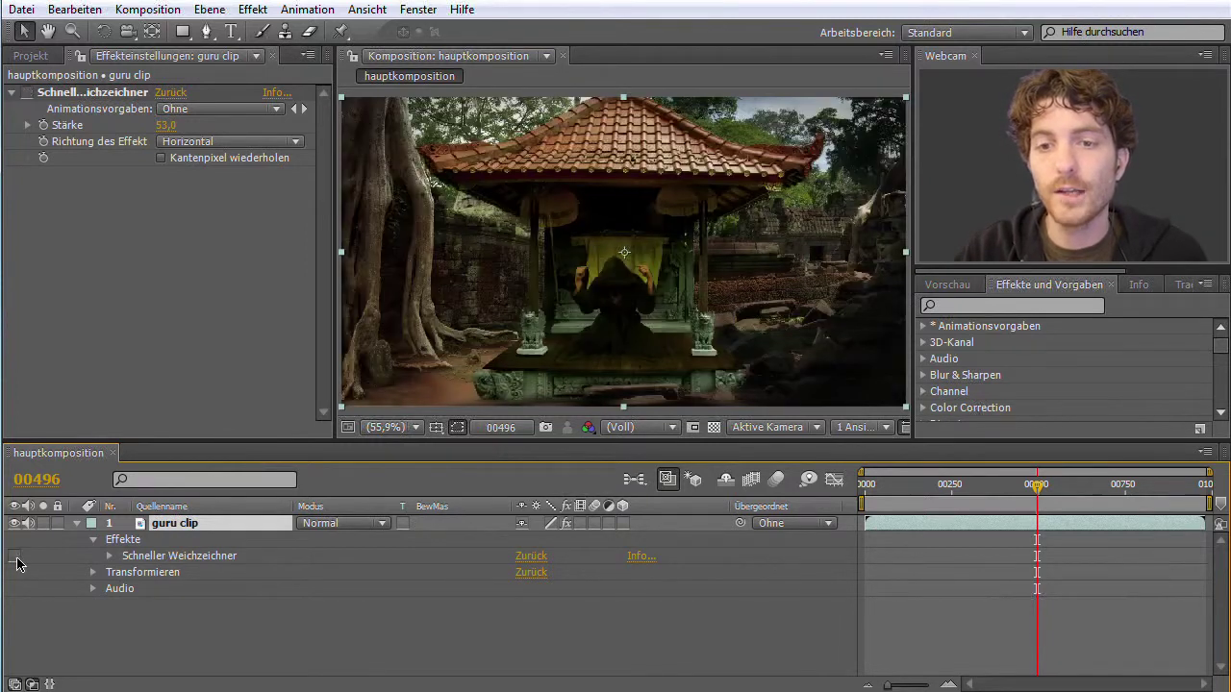
left_click(15, 557)
left_click(16, 556)
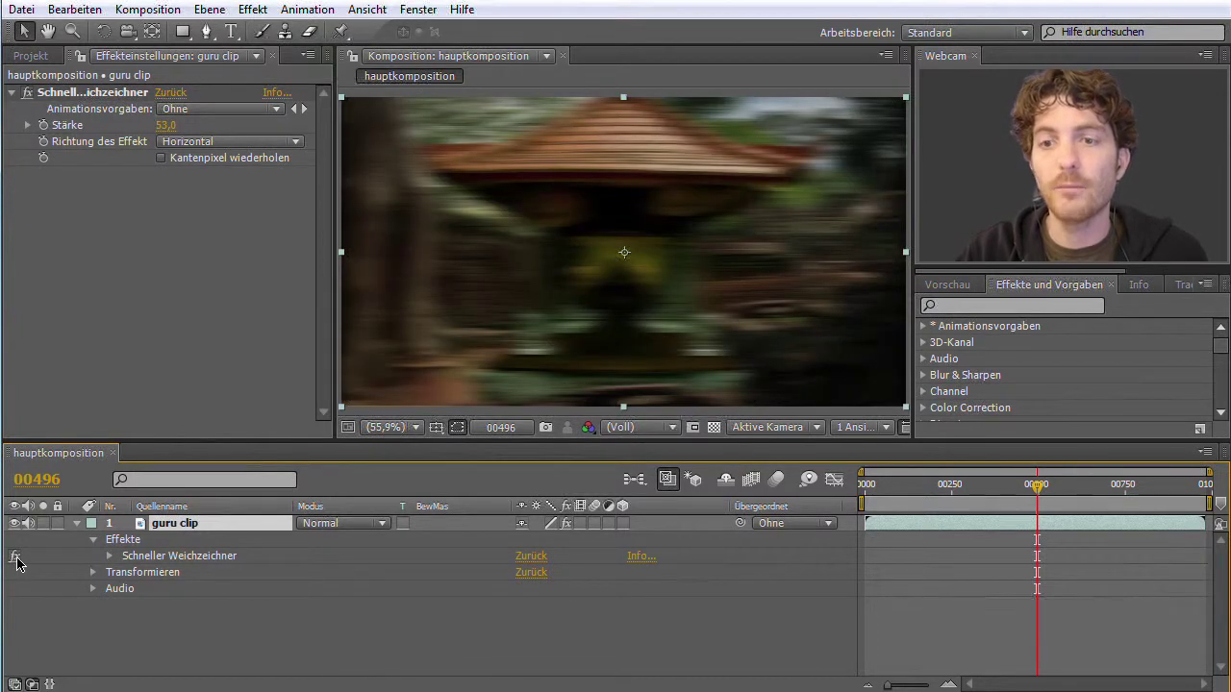
left_click(16, 557)
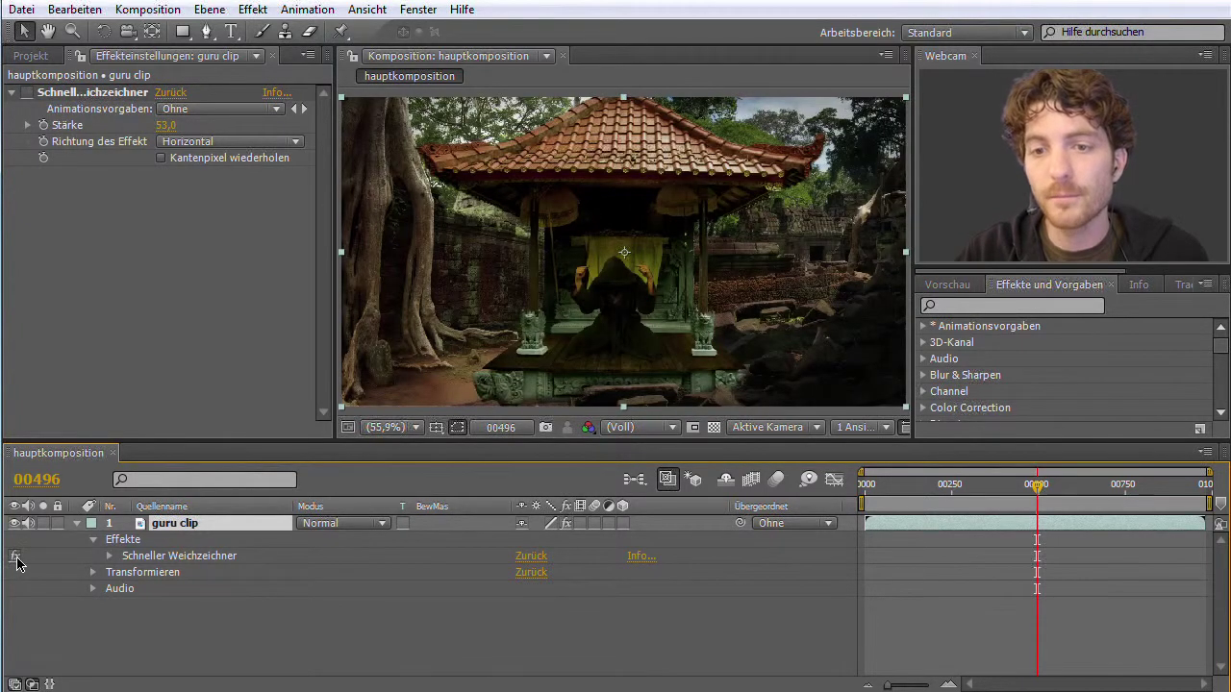
left_click(16, 557)
Set the fast blur to Stärke 56,0 with direction Horizontal und vertikal.
left_click(109, 557)
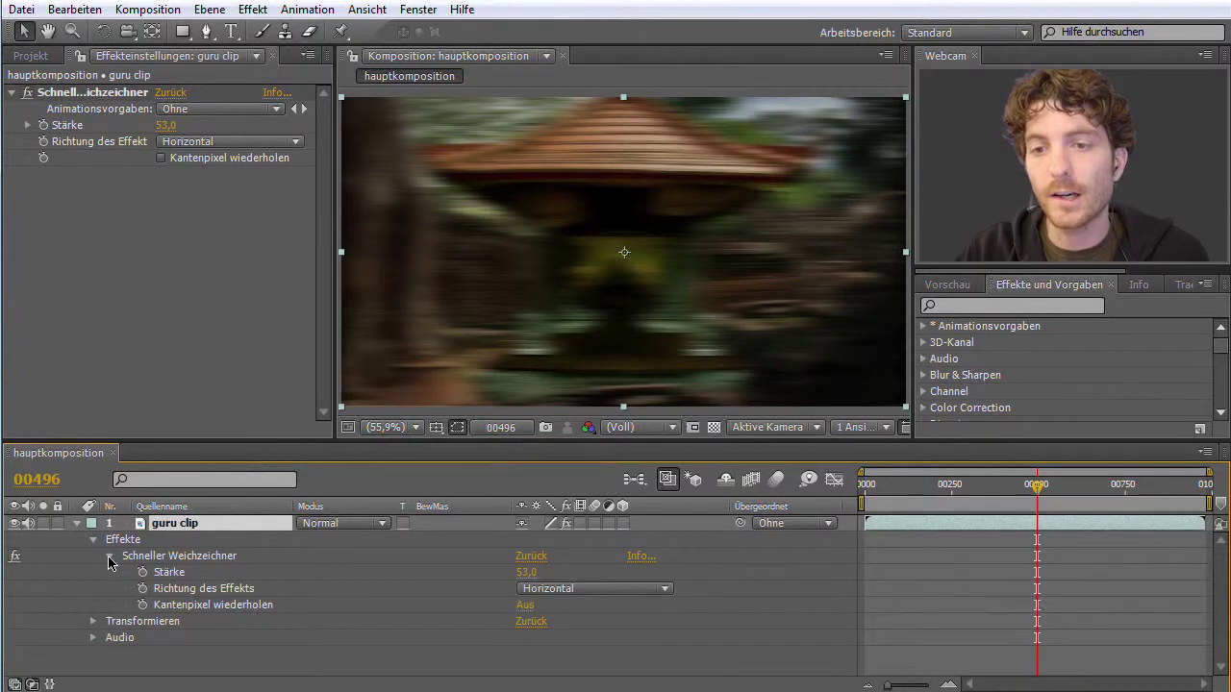
mouse_move(527, 572)
left_mouse_down()
mouse_move(583, 582)
mouse_move(527, 581)
left_mouse_up()
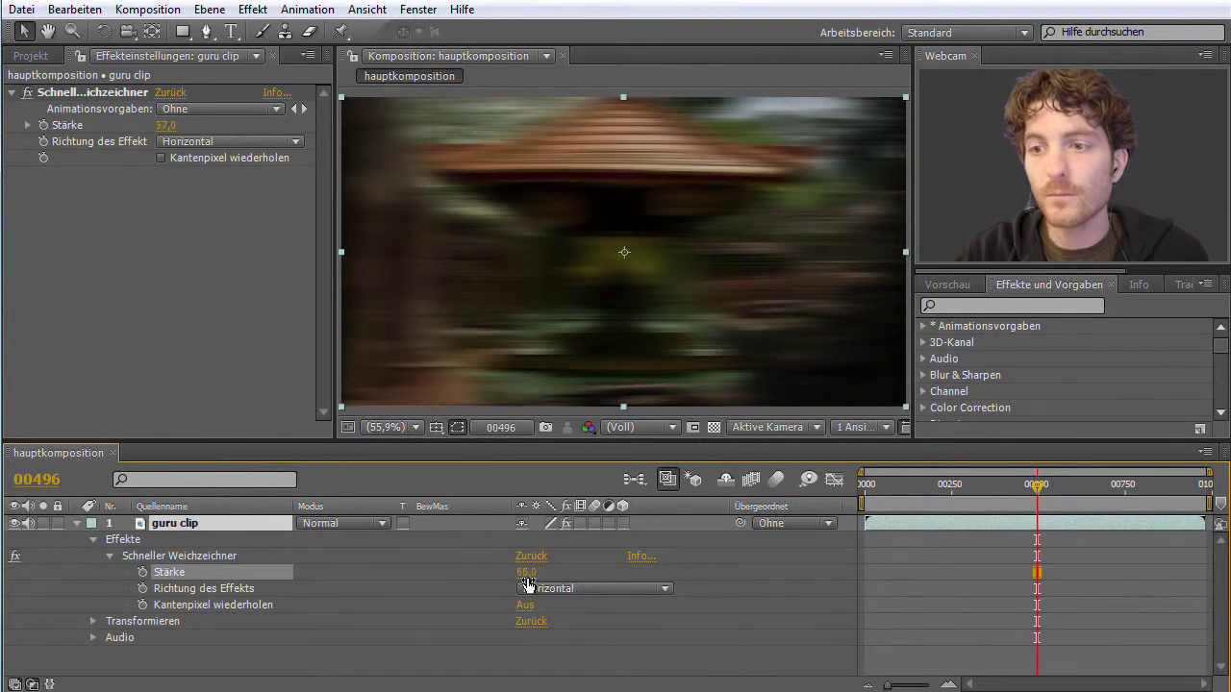
left_click(663, 589)
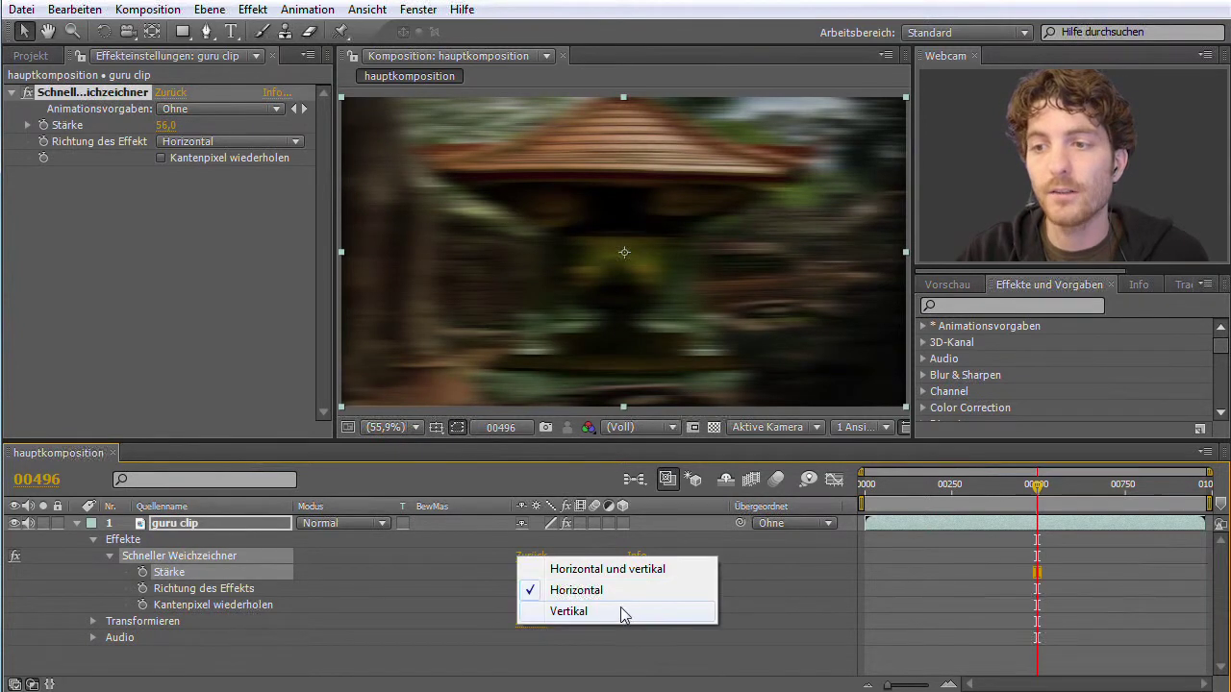
left_click(606, 613)
left_click(647, 588)
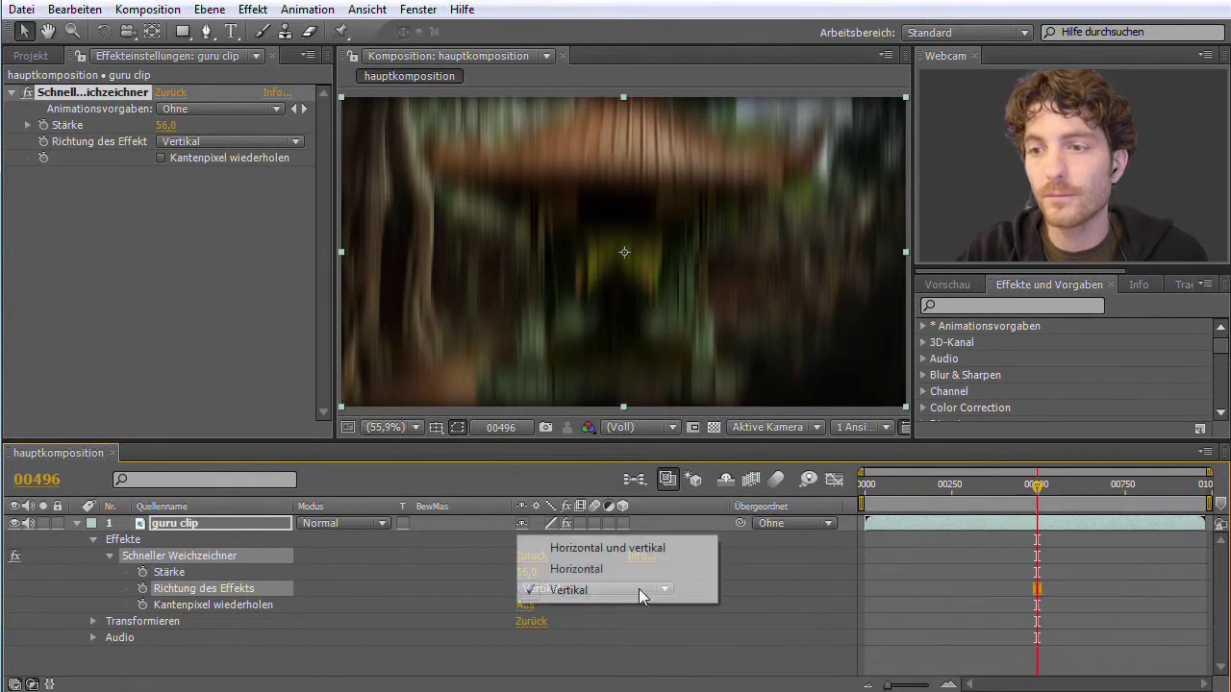
left_click(607, 546)
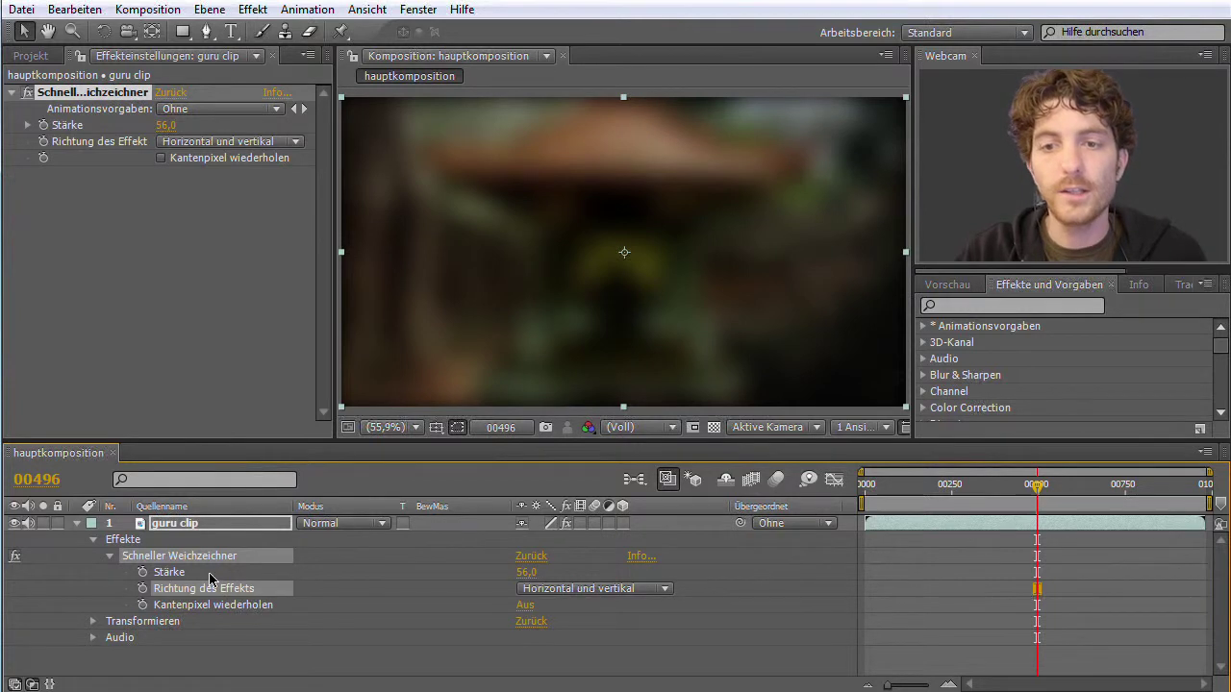
left_click(16, 558)
left_click(16, 558)
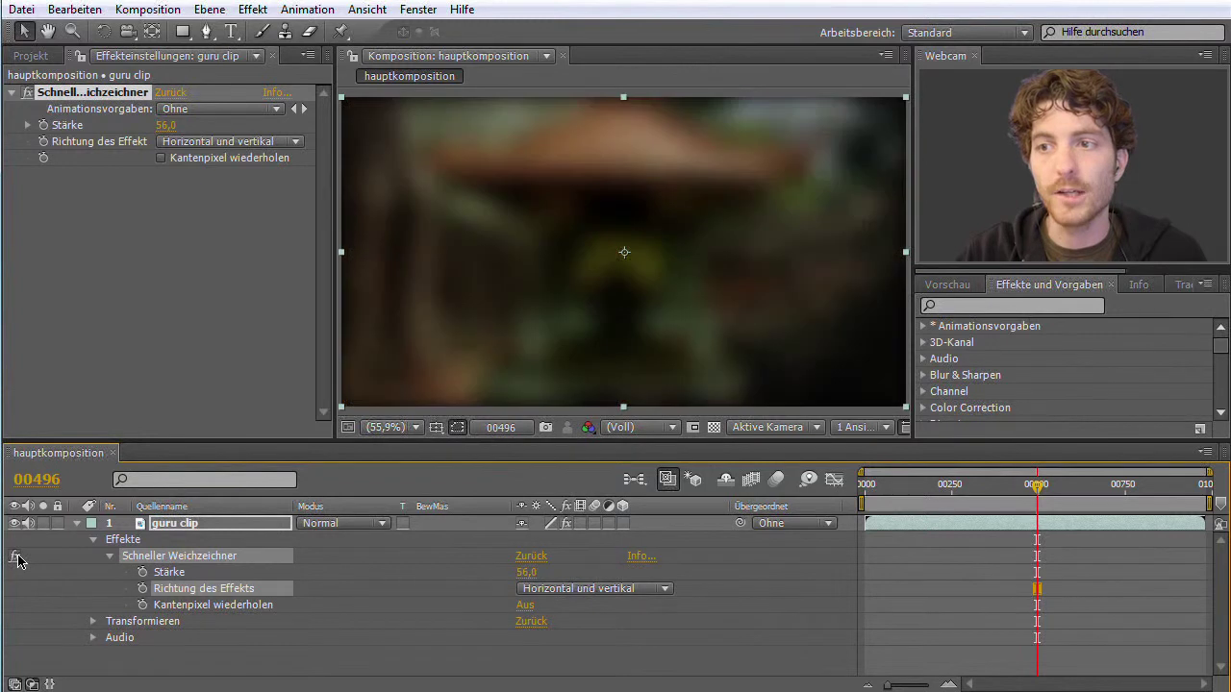
left_click(15, 558)
Compare the blur once more, then delete Schneller Weichzeichner from guru clip.
left_click(15, 558)
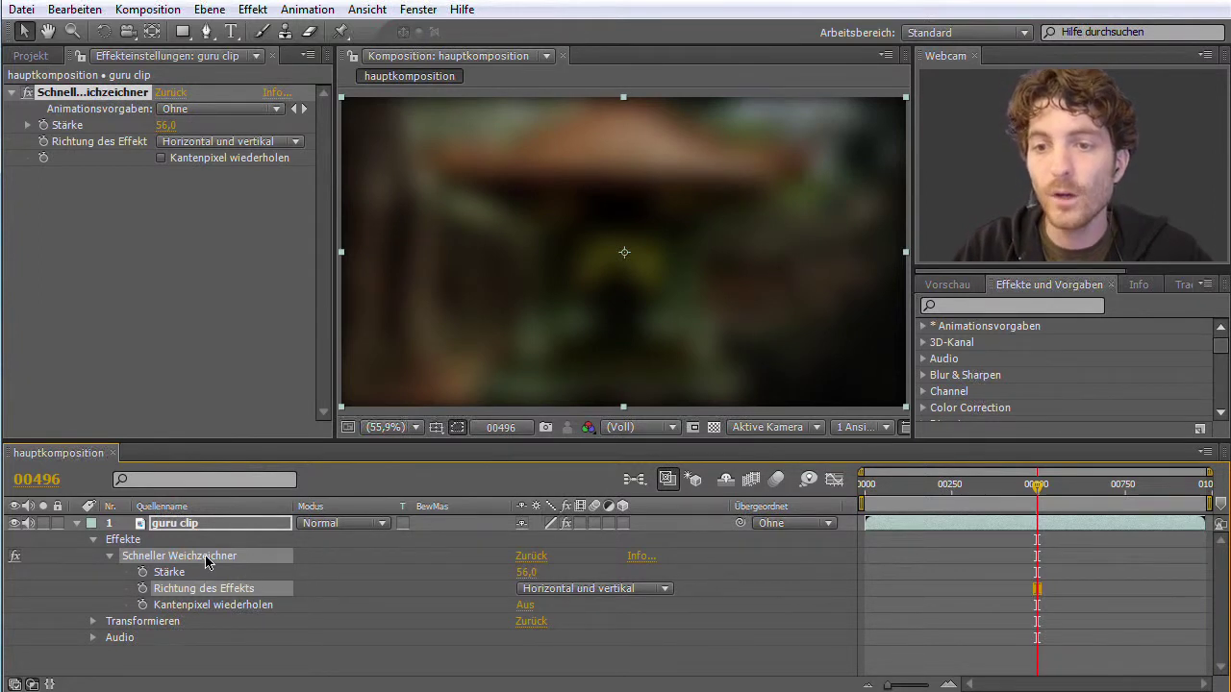
left_click(197, 528)
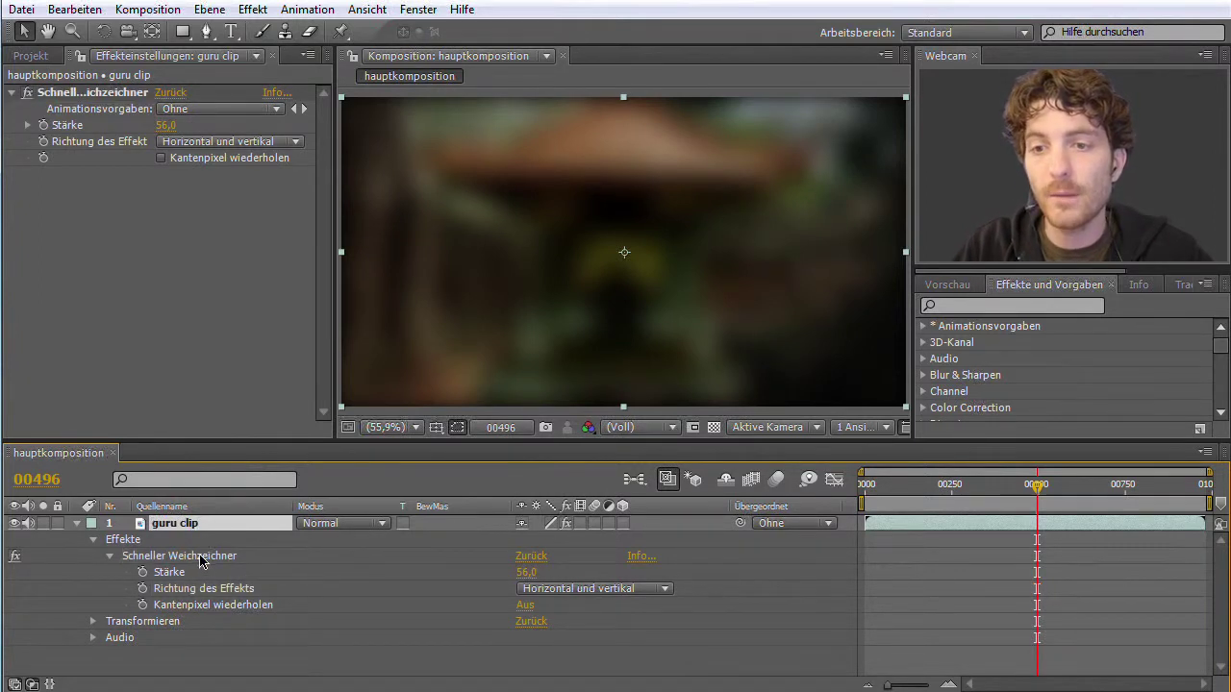
left_click(197, 558)
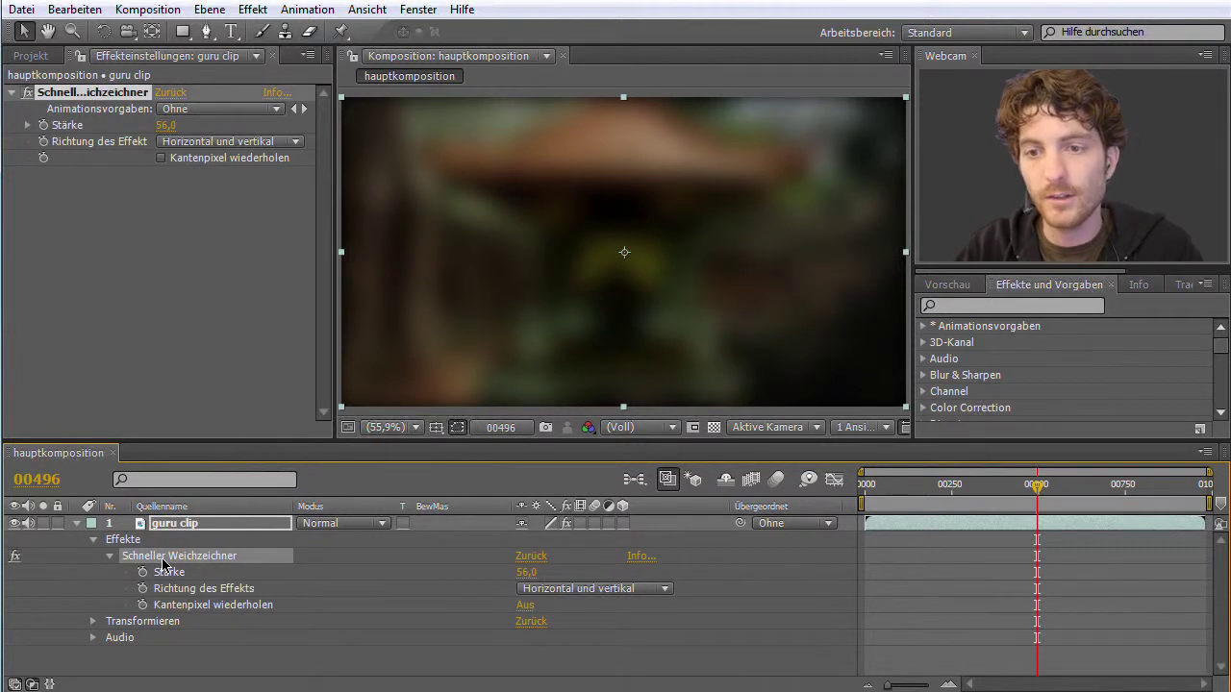
key("Delete")
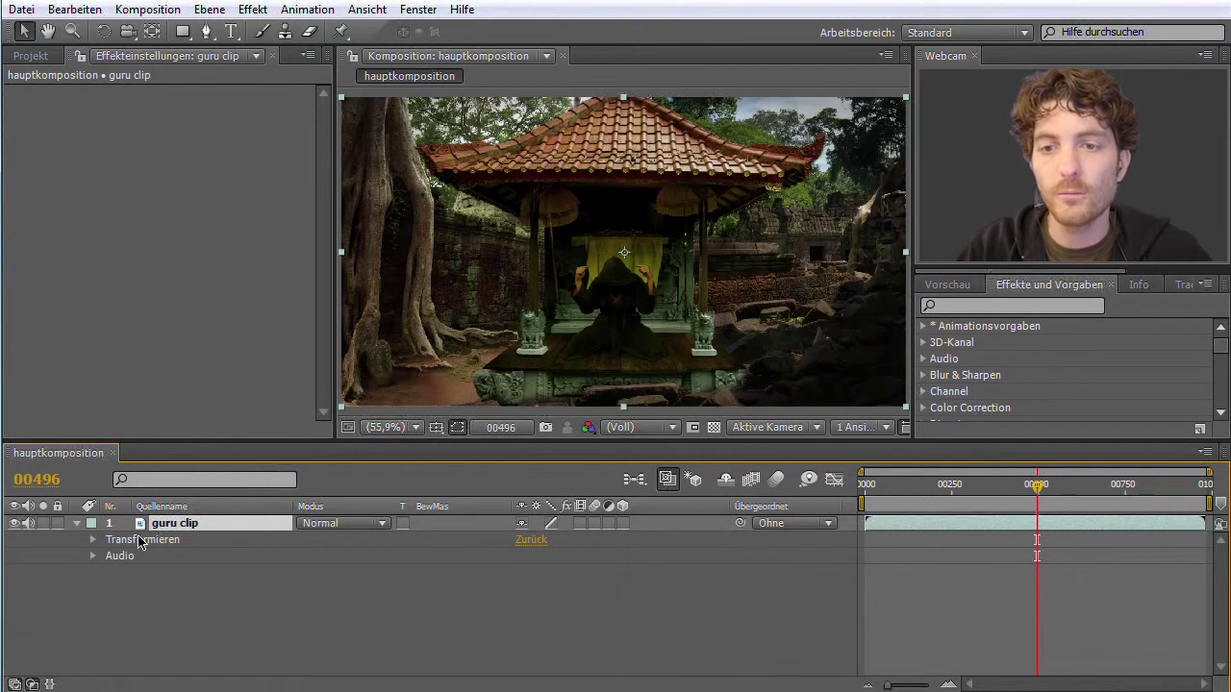
left_click(142, 541)
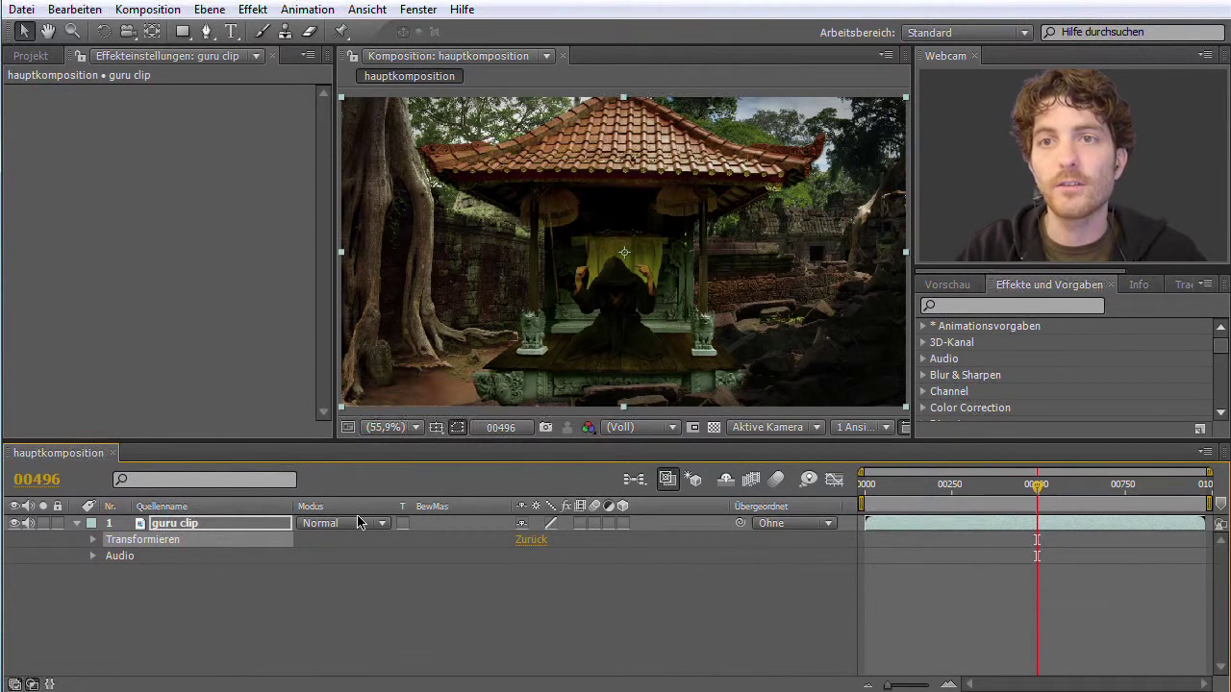
Apply Generieren > Gewitter to guru clip and move the playhead earlier.
left_click(254, 10)
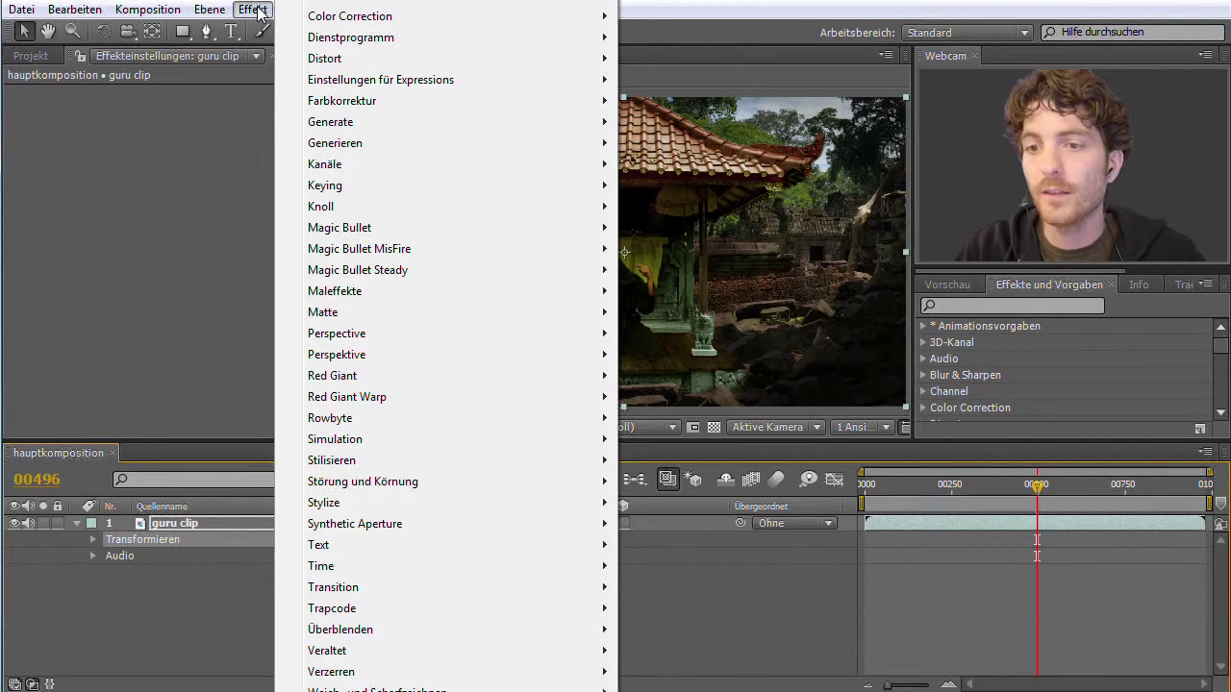
mouse_move(361, 145)
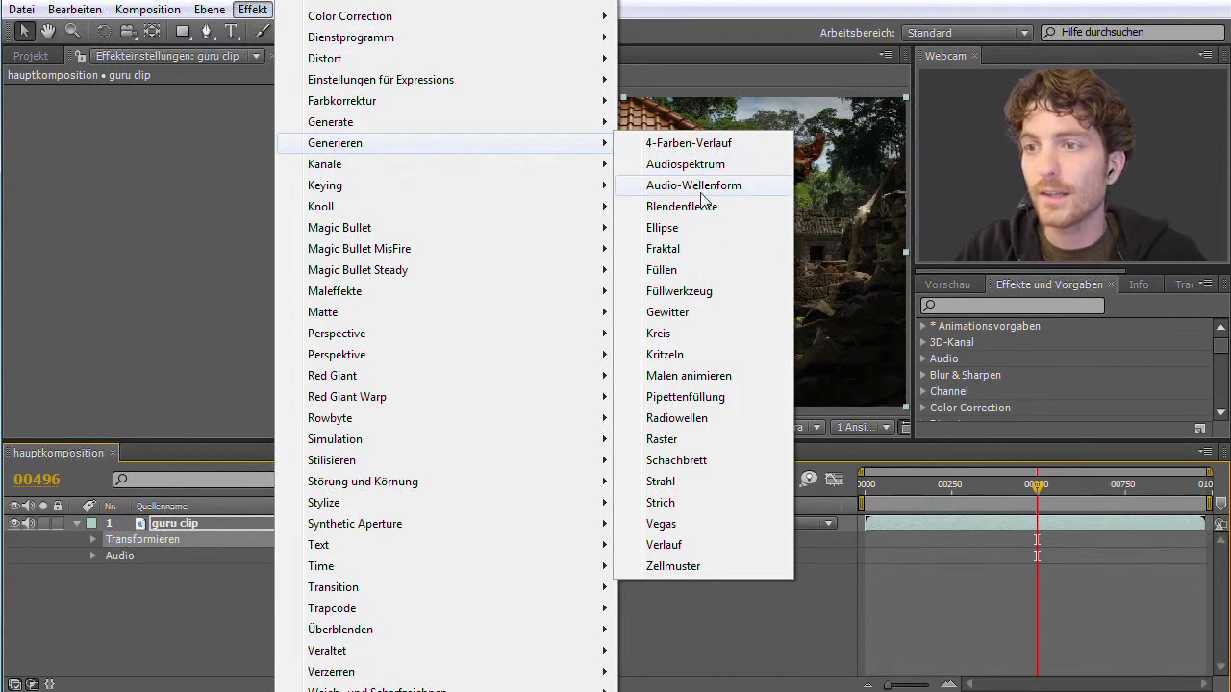
left_click(668, 312)
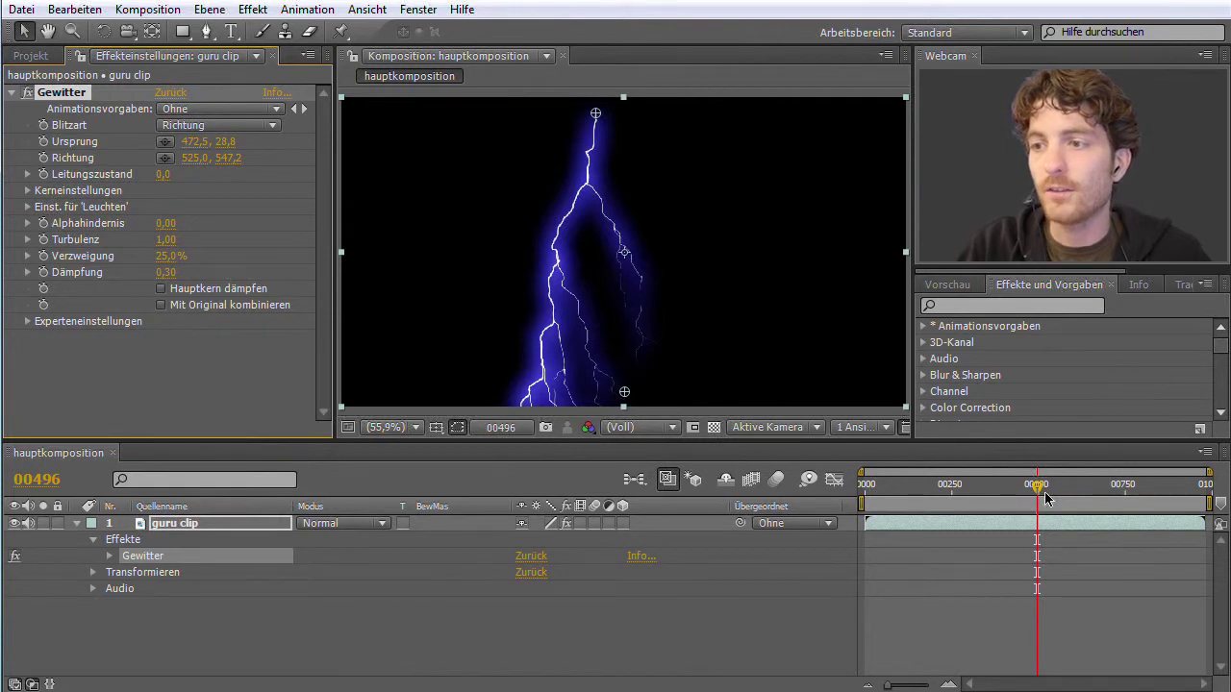
left_click_drag(1036, 486, 895, 486)
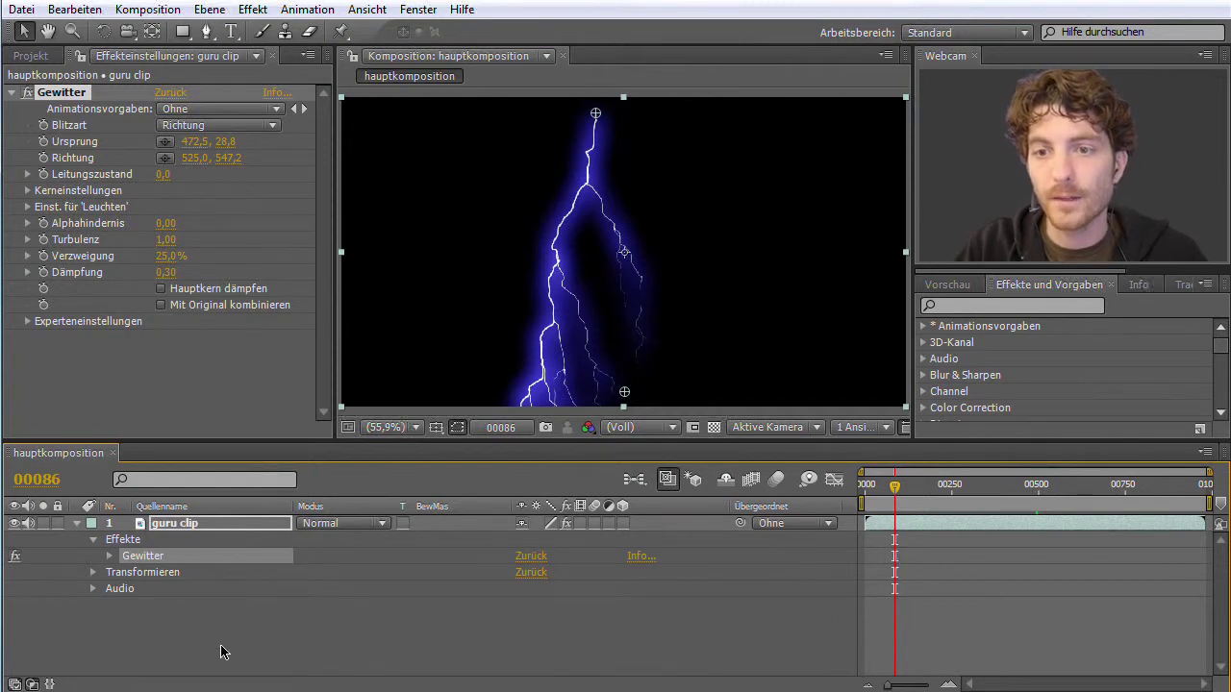
Delete the Gewitter effect from guru clip and show the Ebene > Neu submenu.
left_click(221, 653)
left_click(145, 556)
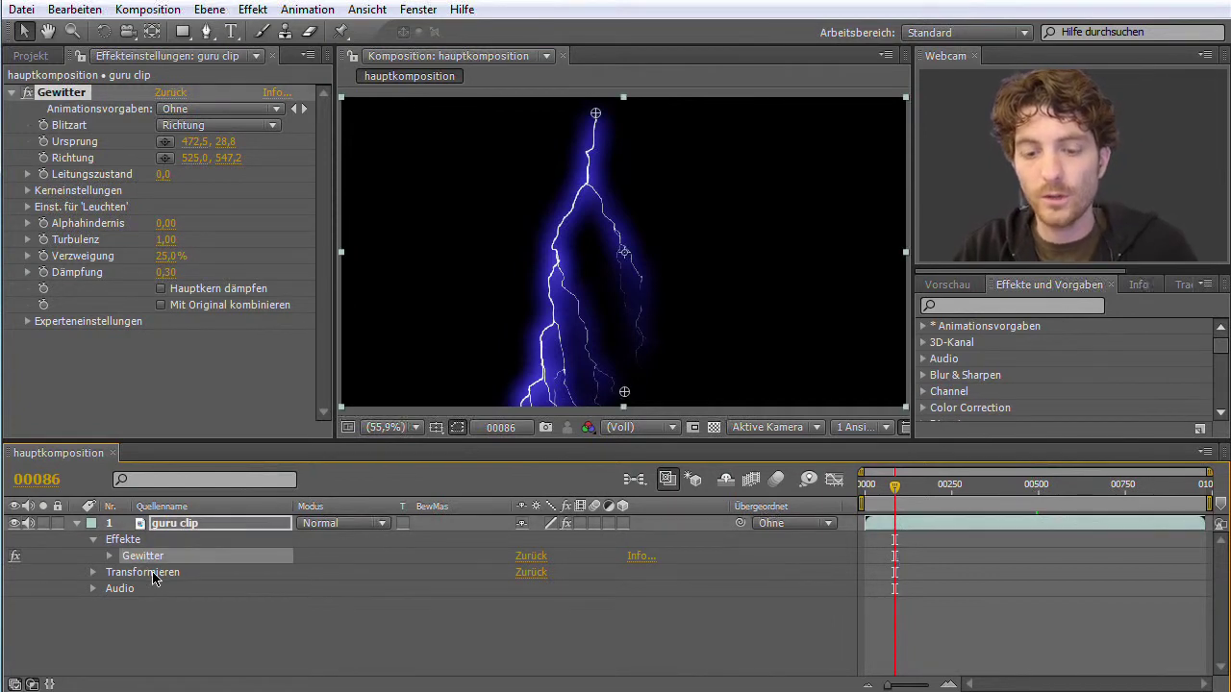
key("Delete")
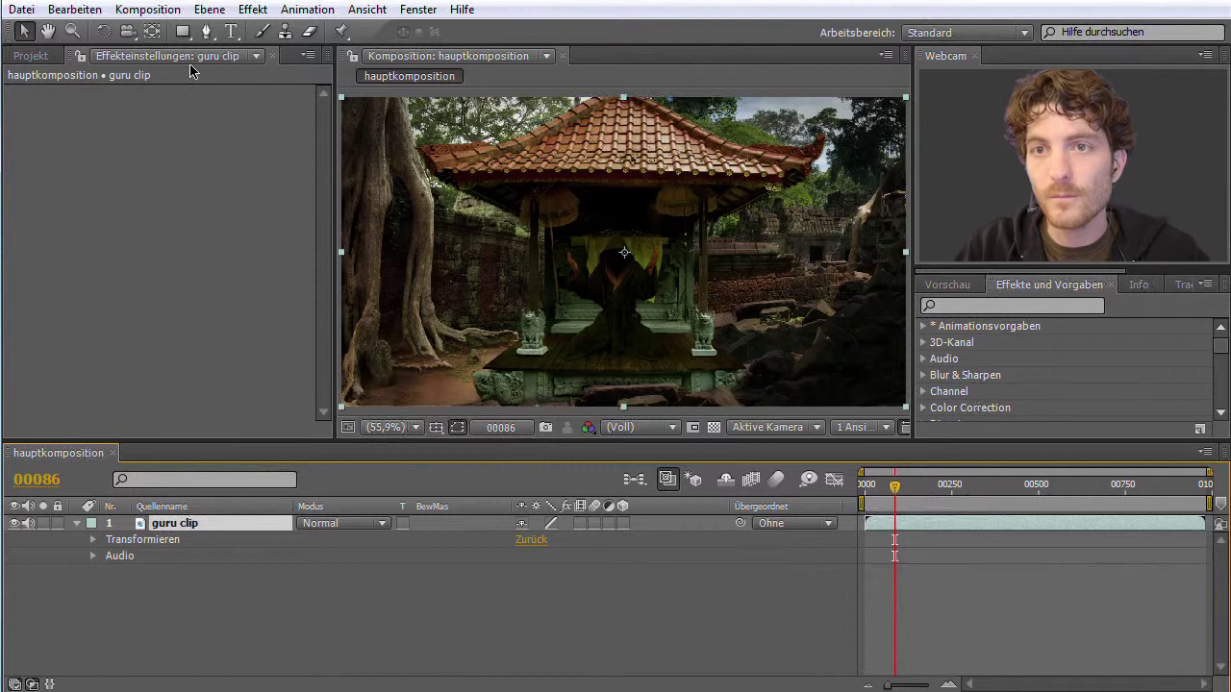
left_click(211, 12)
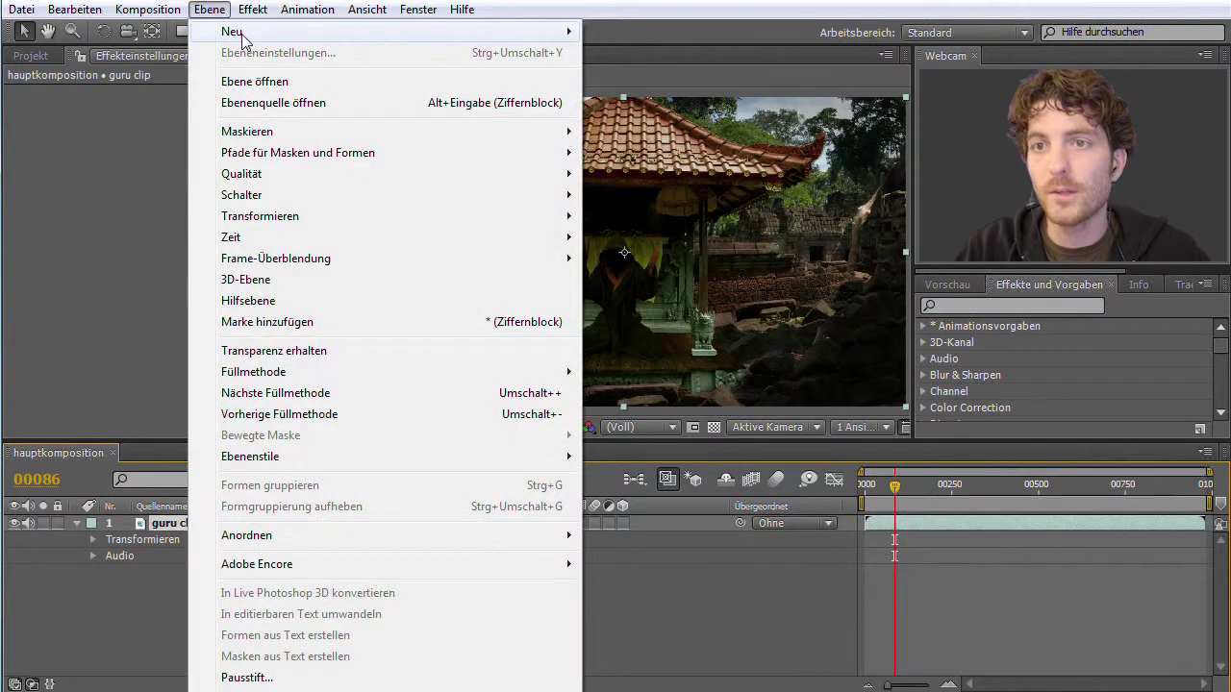
mouse_move(241, 36)
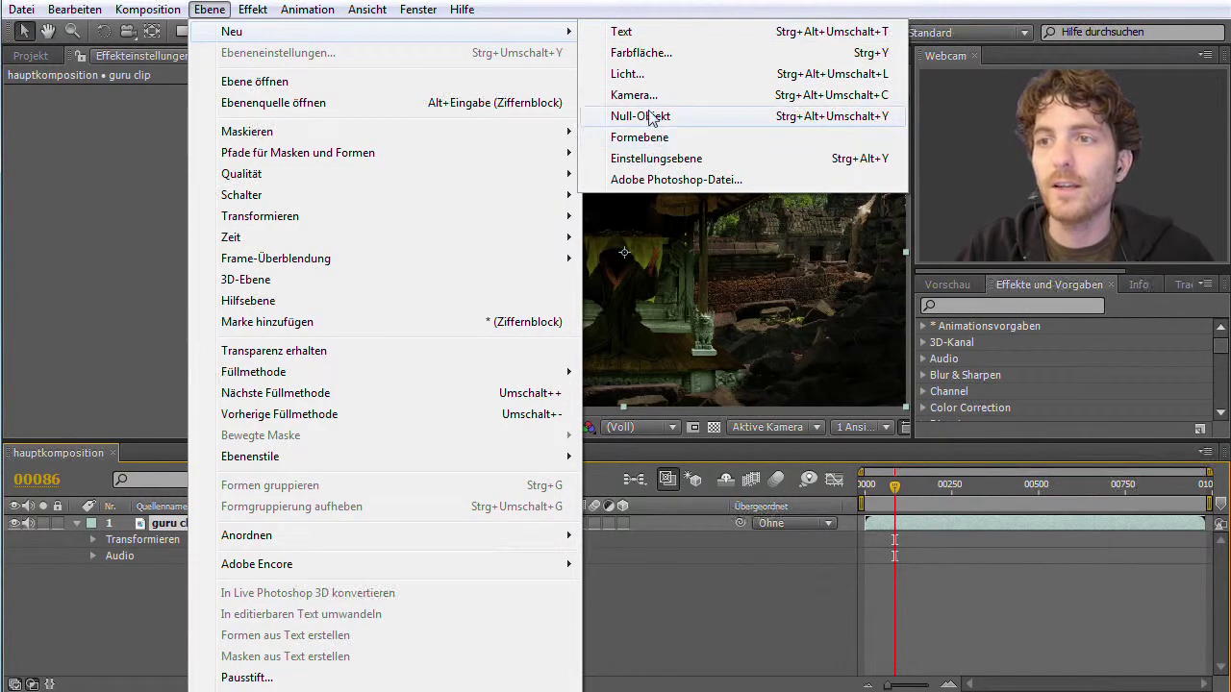
Create a composition-sized 1050 x 576 solid layer named 'Blitz' via Ebene > Neu > Farbfläche.
left_click(658, 55)
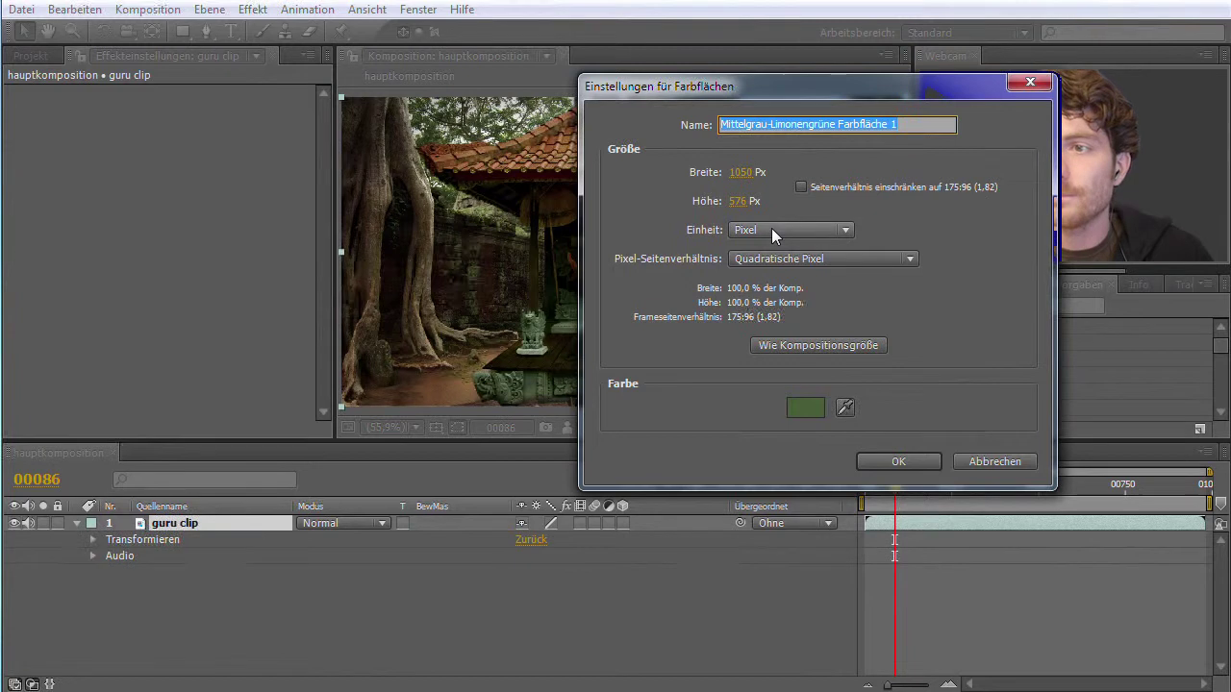
left_click(828, 346)
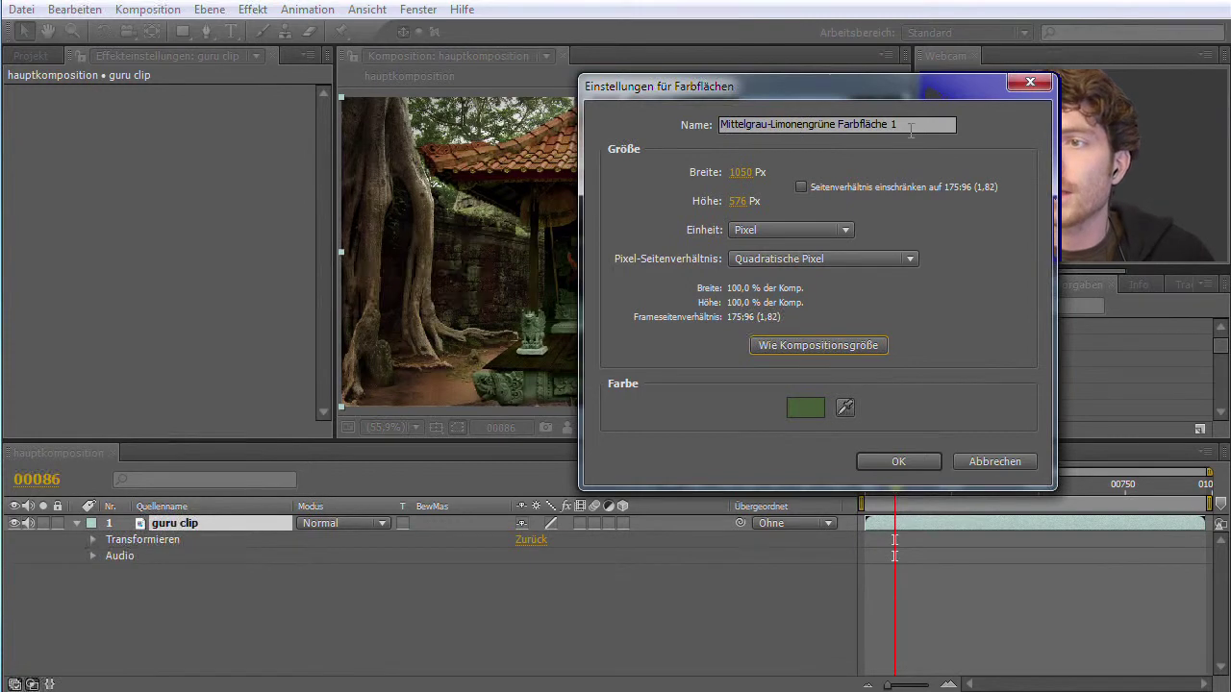
left_click_drag(910, 130, 681, 125)
type("B")
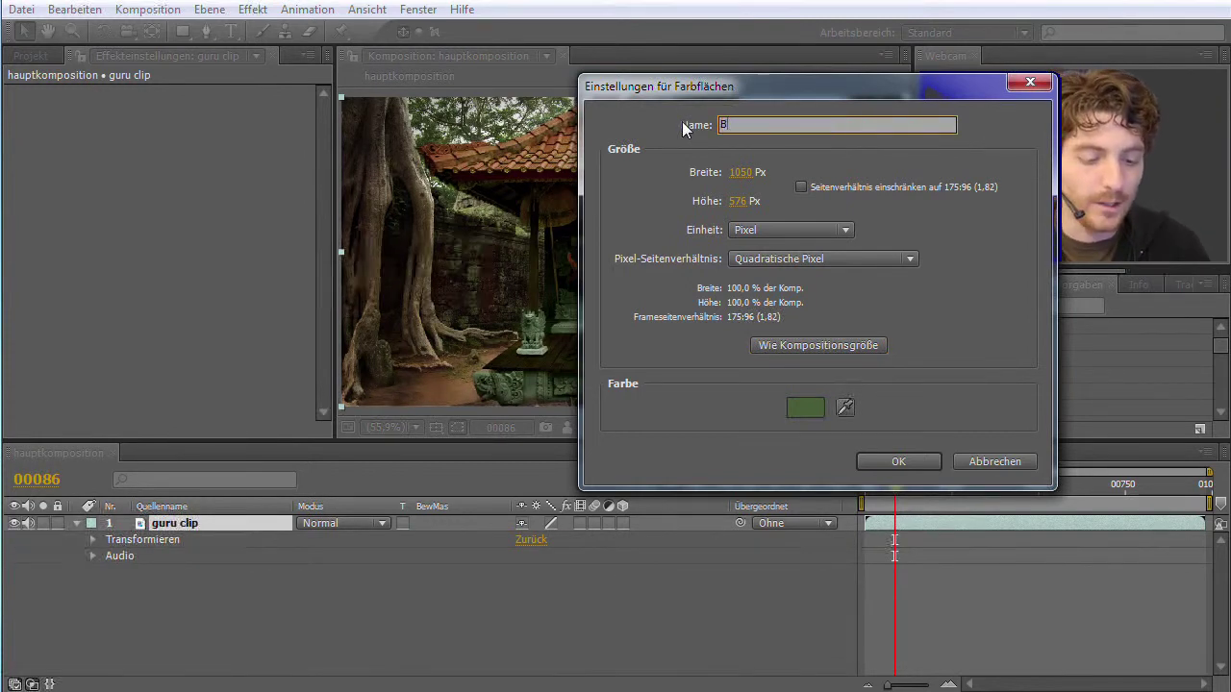
type("litz")
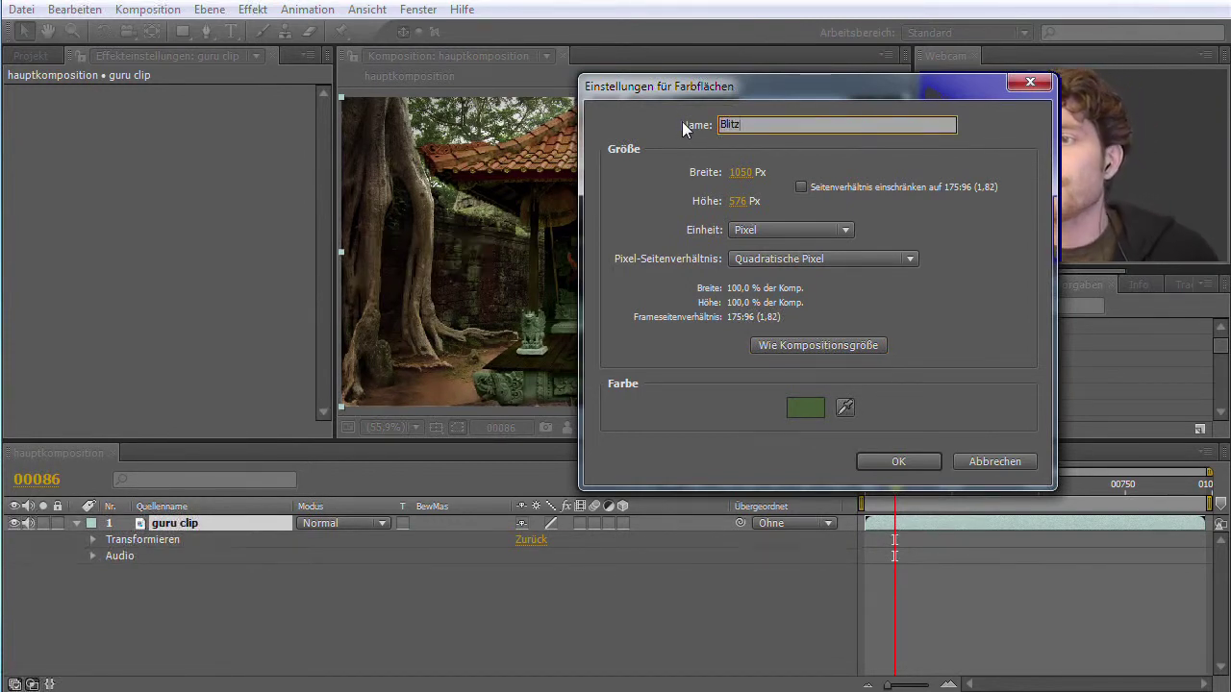
left_click(901, 460)
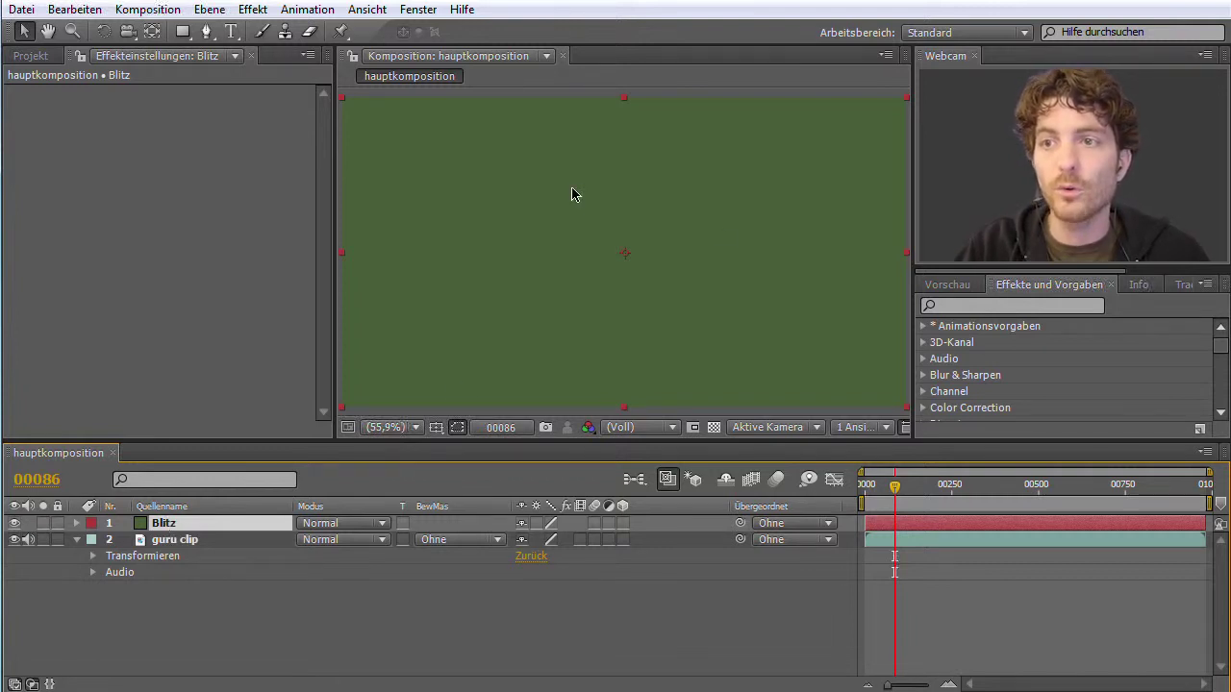
Apply Generieren > Gewitter to the Blitz solid and scrub ahead to preview the blue bolt.
left_click(260, 19)
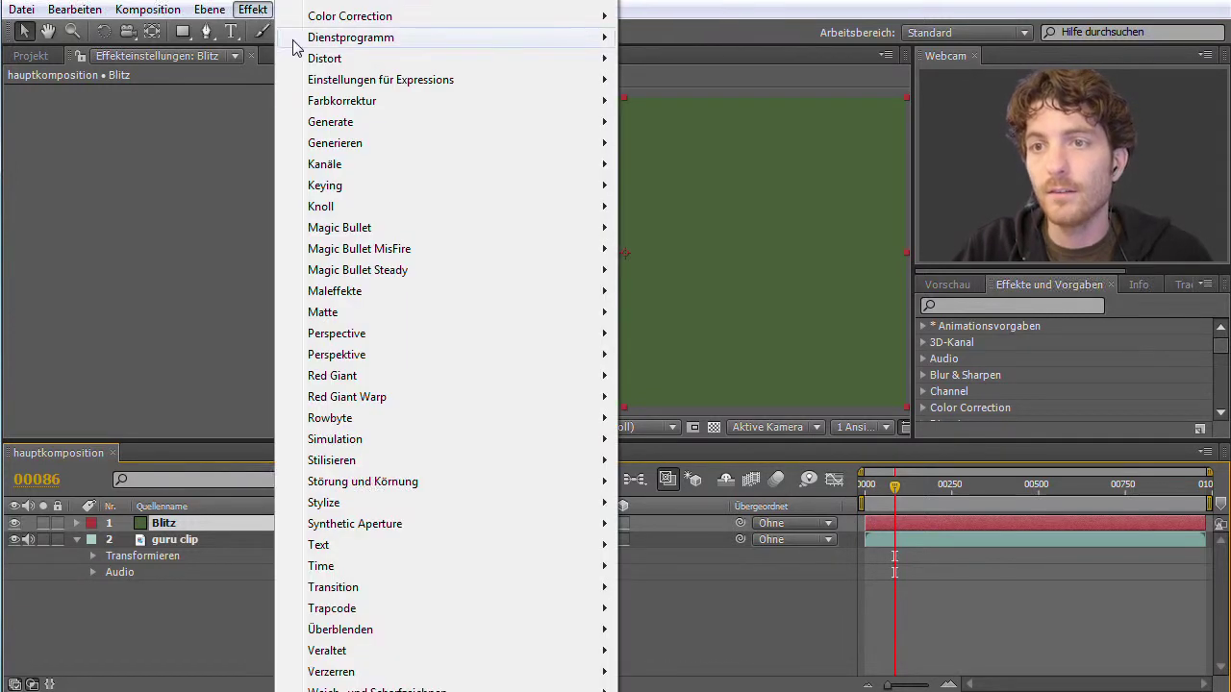
mouse_move(371, 147)
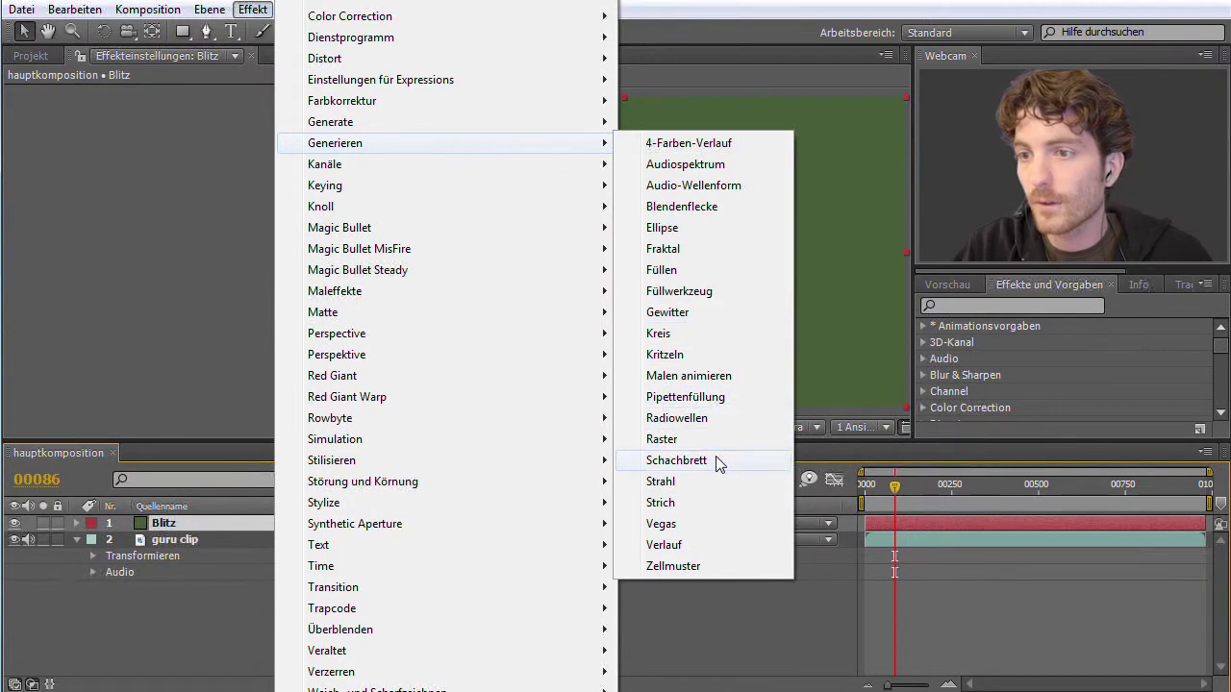
left_click(673, 312)
mouse_move(913, 485)
left_mouse_down()
mouse_move(1043, 492)
mouse_move(947, 492)
left_mouse_up()
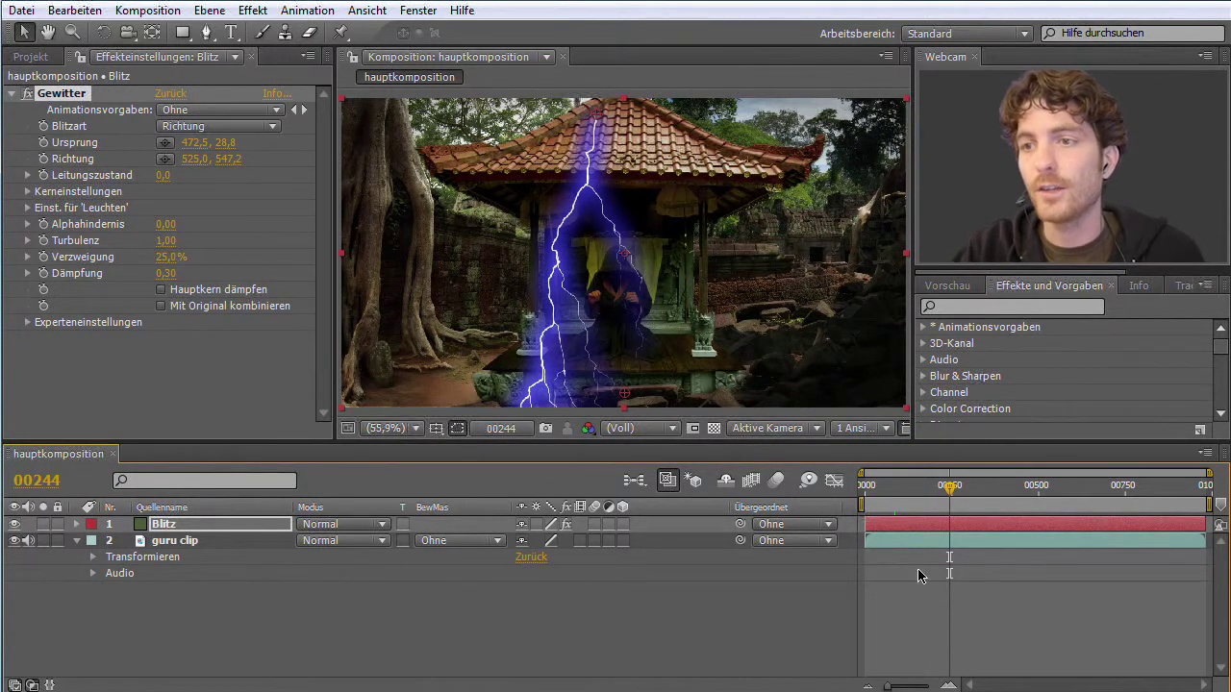
left_click_drag(948, 491, 1009, 493)
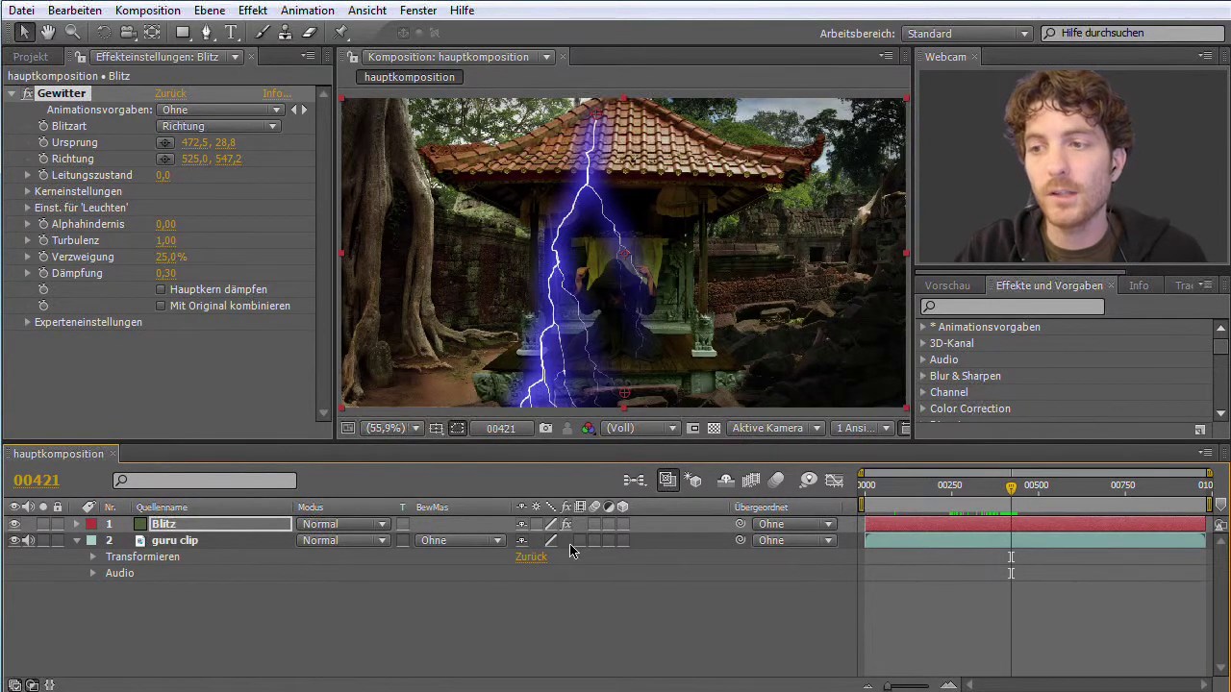
Trim the Blitz layer's in- and out-points to a short span near frame 00500.
left_click(868, 524)
left_click_drag(914, 524, 1009, 524)
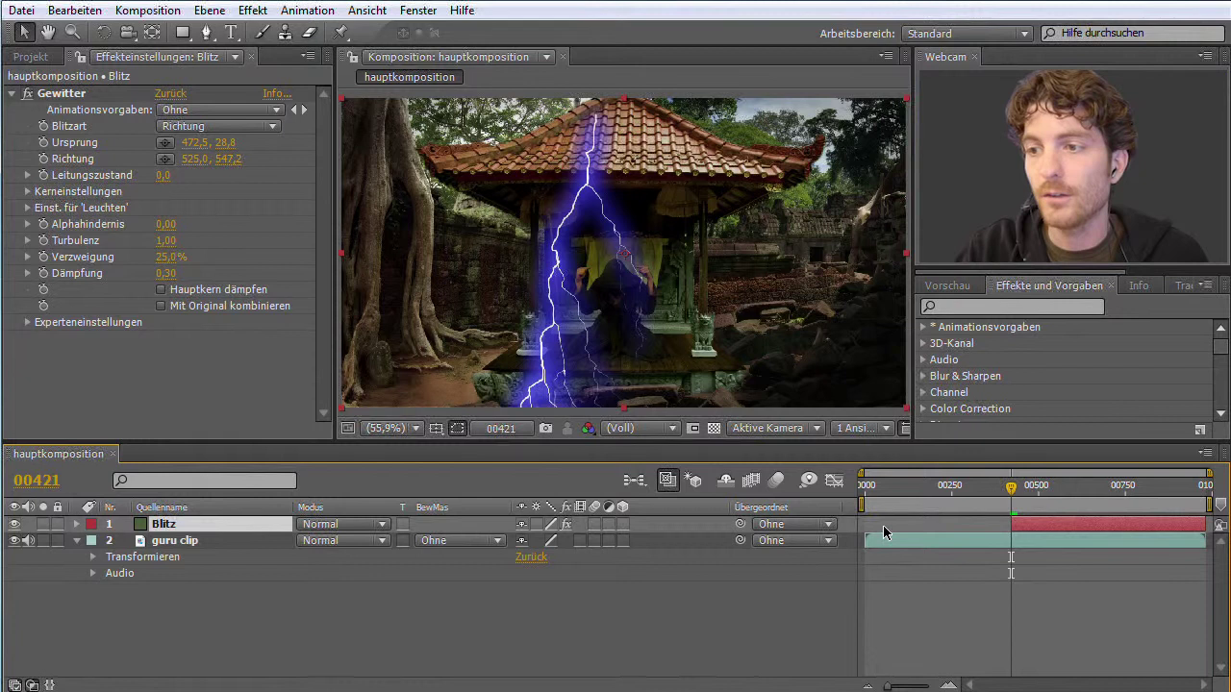
mouse_move(1009, 487)
left_mouse_down()
mouse_move(1074, 491)
mouse_move(1040, 489)
left_mouse_up()
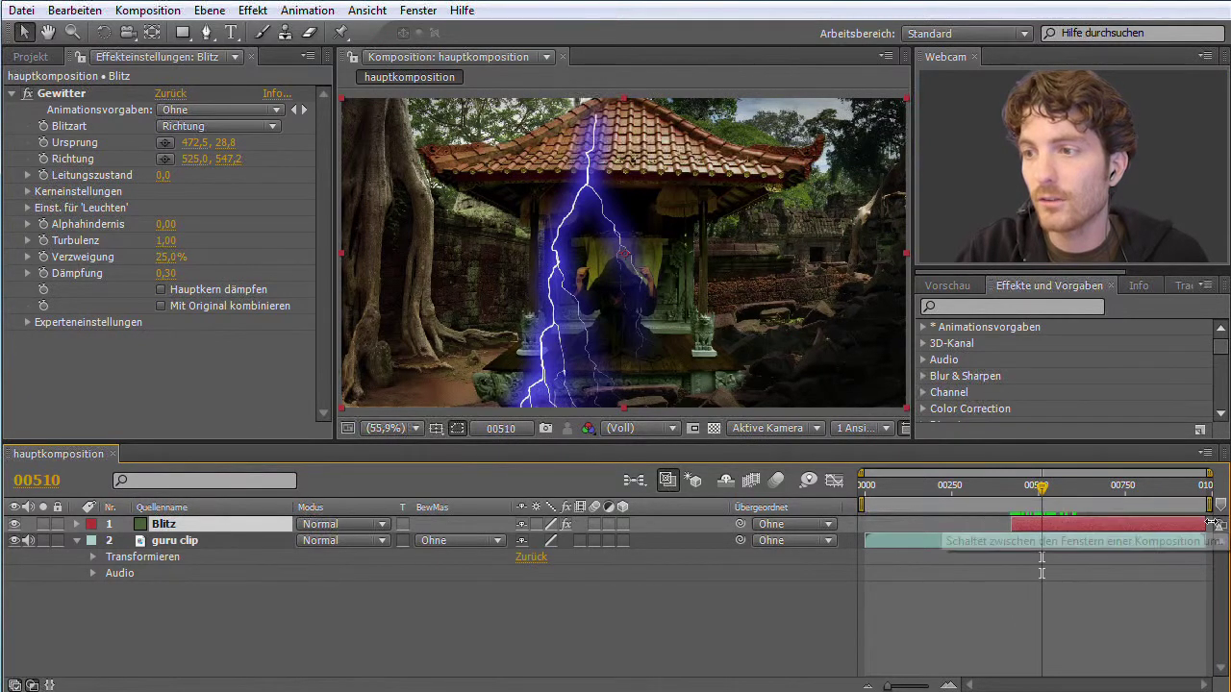
left_click_drag(1204, 524, 1038, 524)
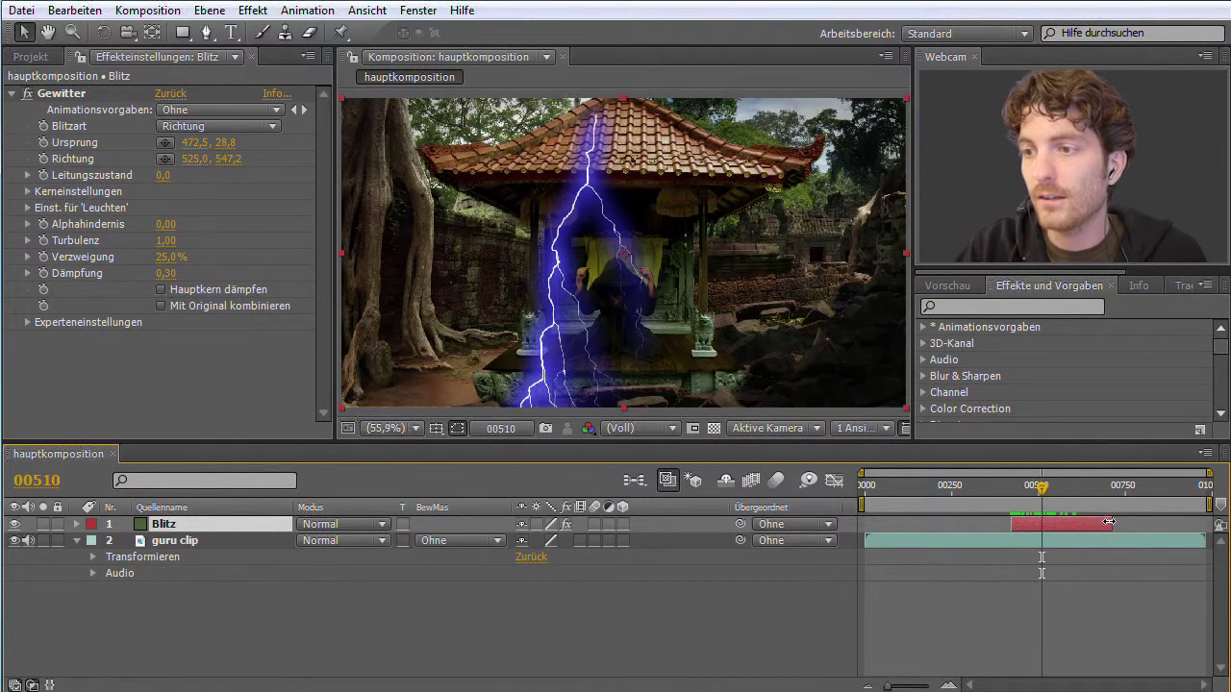
left_click_drag(1041, 527, 1082, 525)
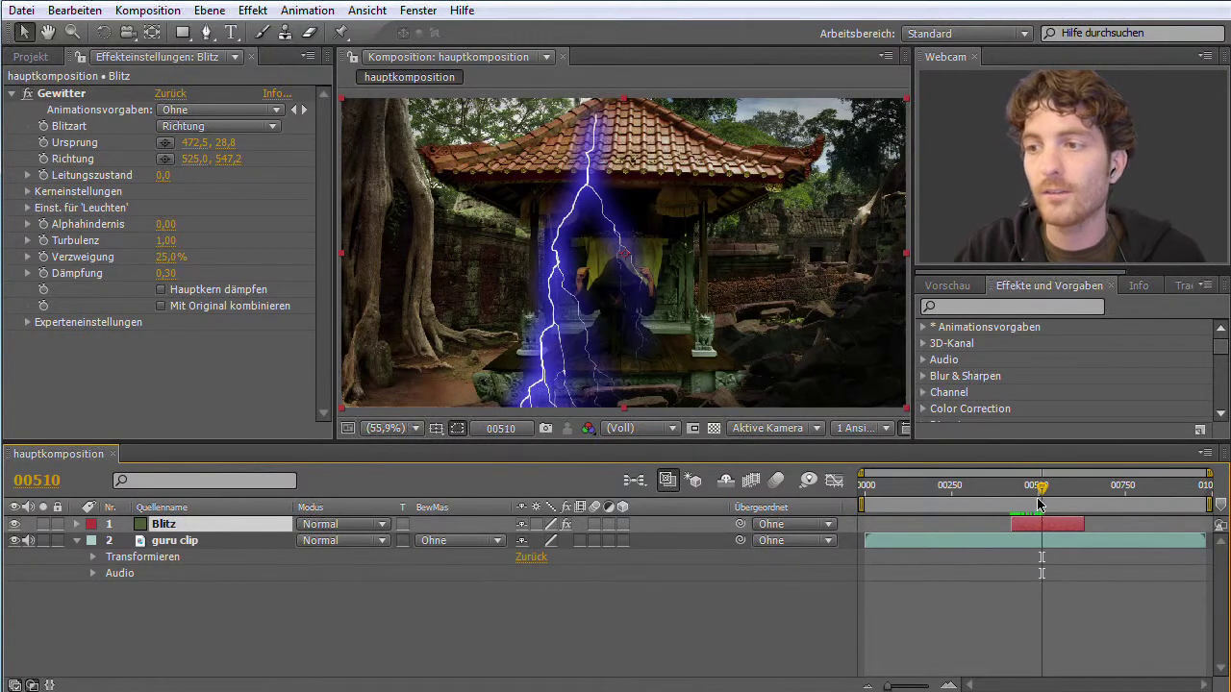
left_click_drag(1072, 522, 1058, 524)
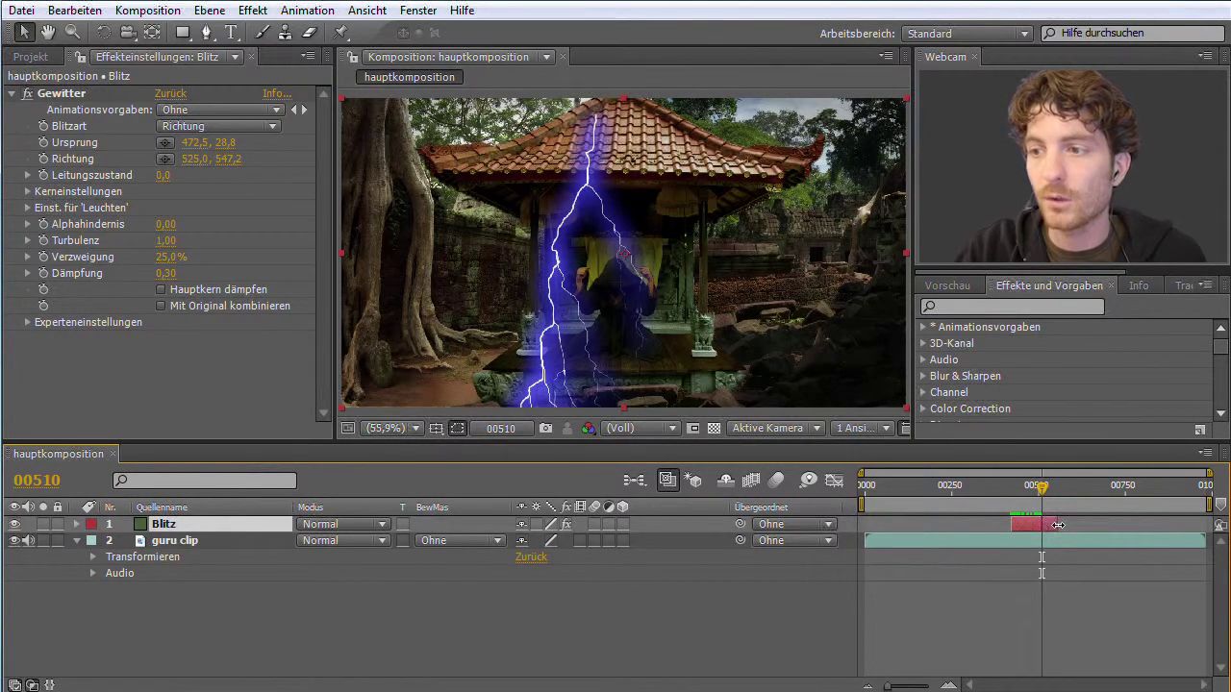
left_click_drag(1058, 524, 1064, 522)
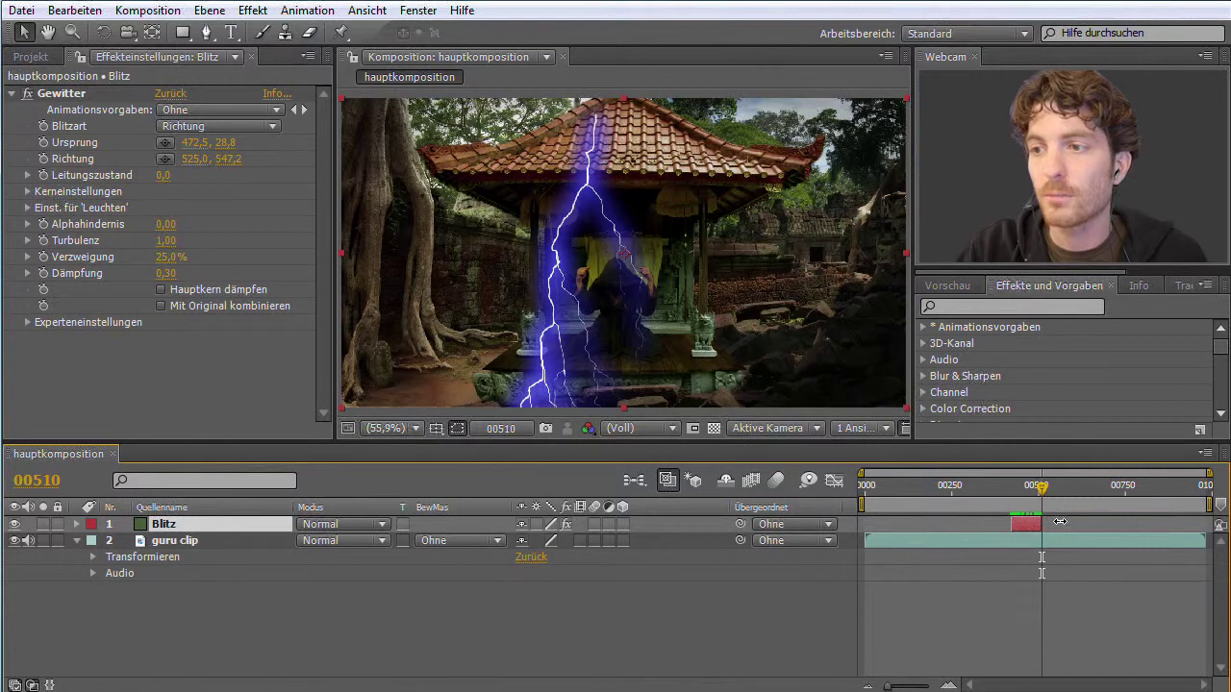
Scrub back to just before the lightning appears and select the guru clip layer.
key("Tab")
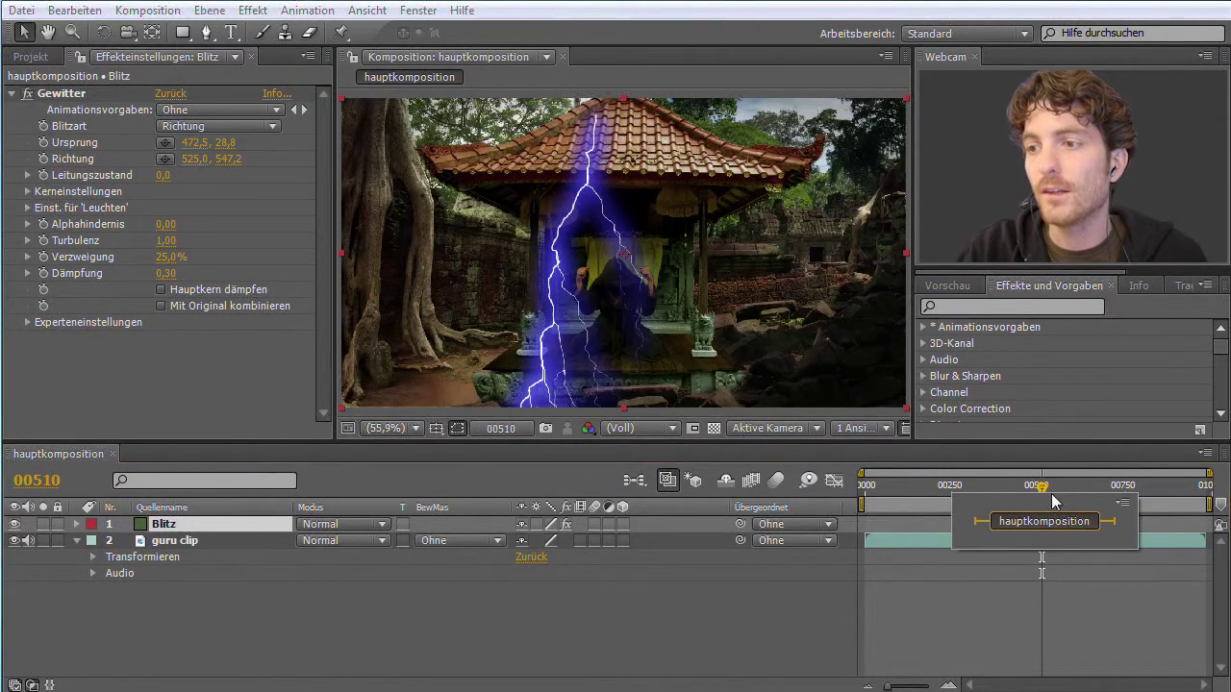
key("Escape")
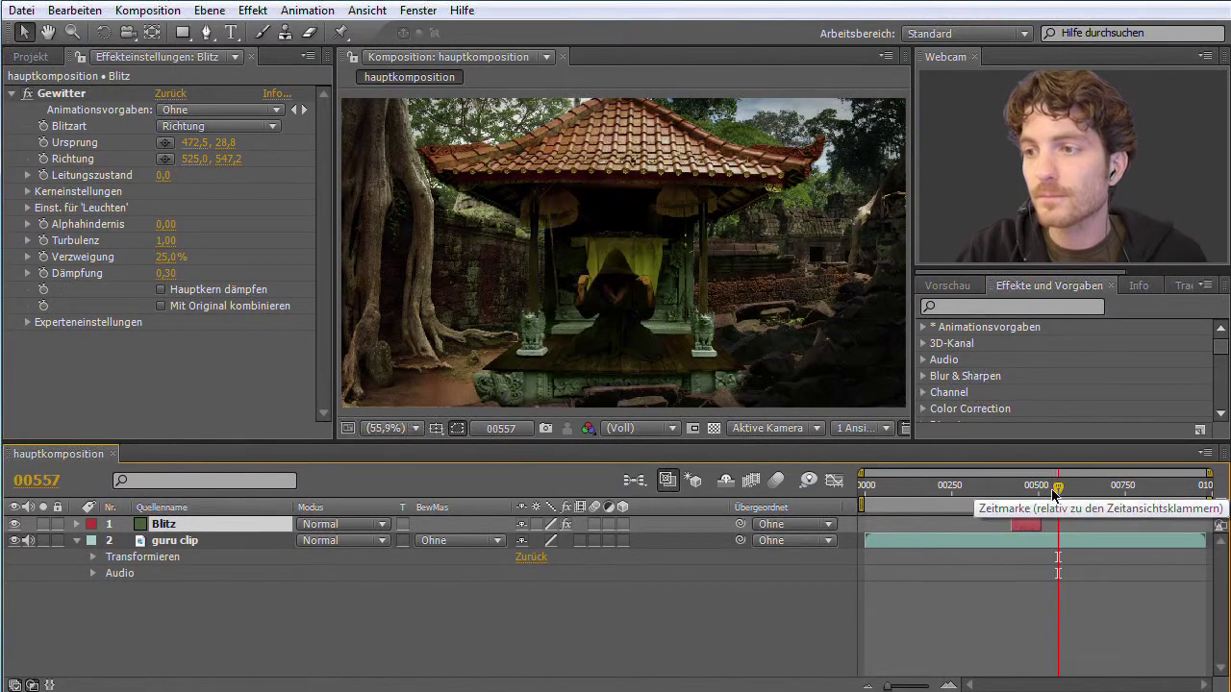
left_click_drag(1039, 488, 1036, 490)
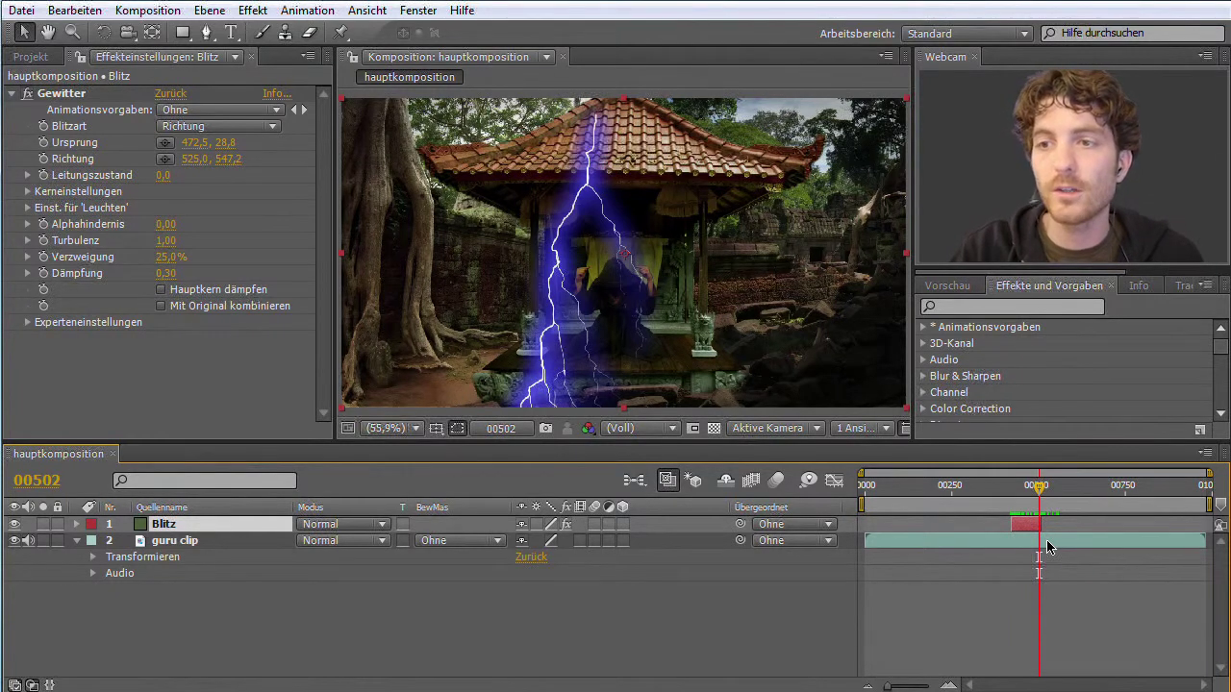
mouse_move(1038, 490)
left_mouse_down()
mouse_move(943, 491)
mouse_move(1081, 492)
mouse_move(1000, 493)
mouse_move(1024, 487)
left_mouse_up()
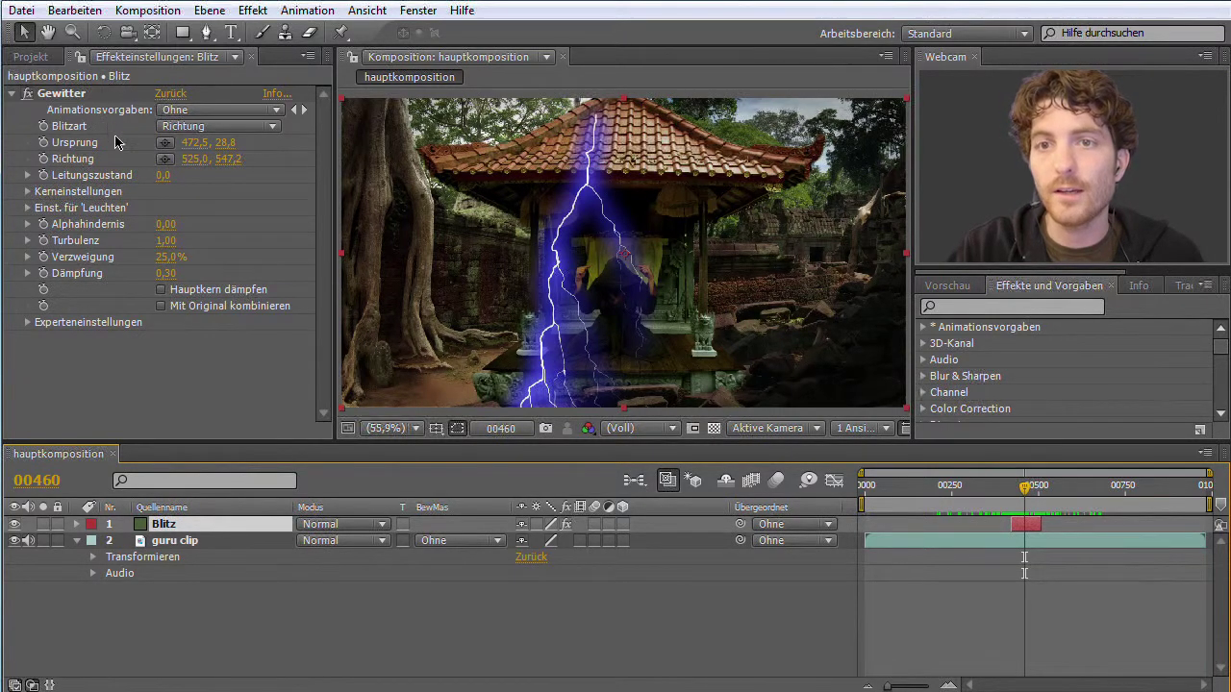
left_click(183, 541)
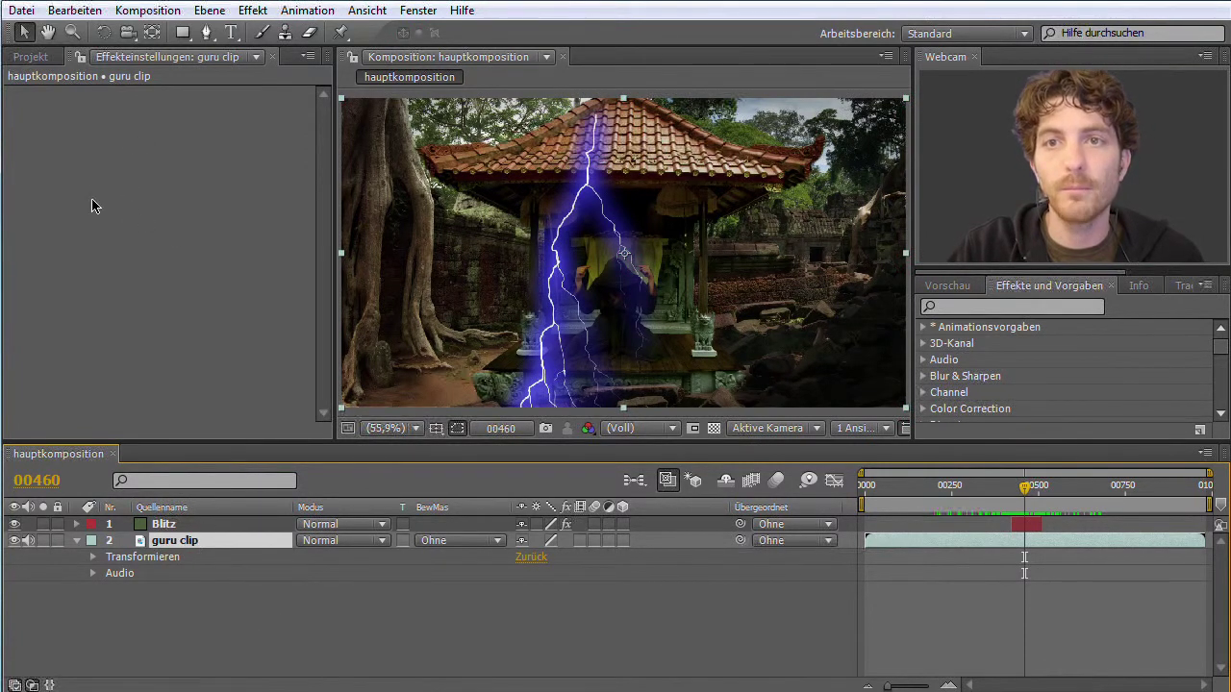
left_click(175, 525)
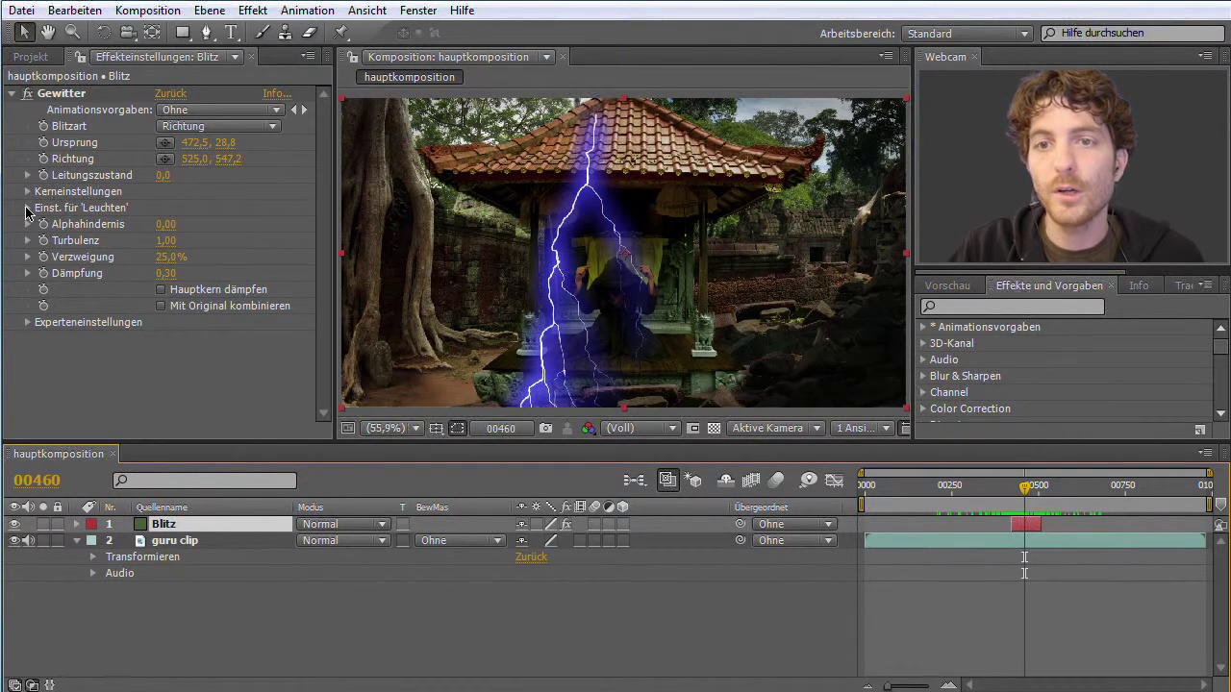
left_click(28, 208)
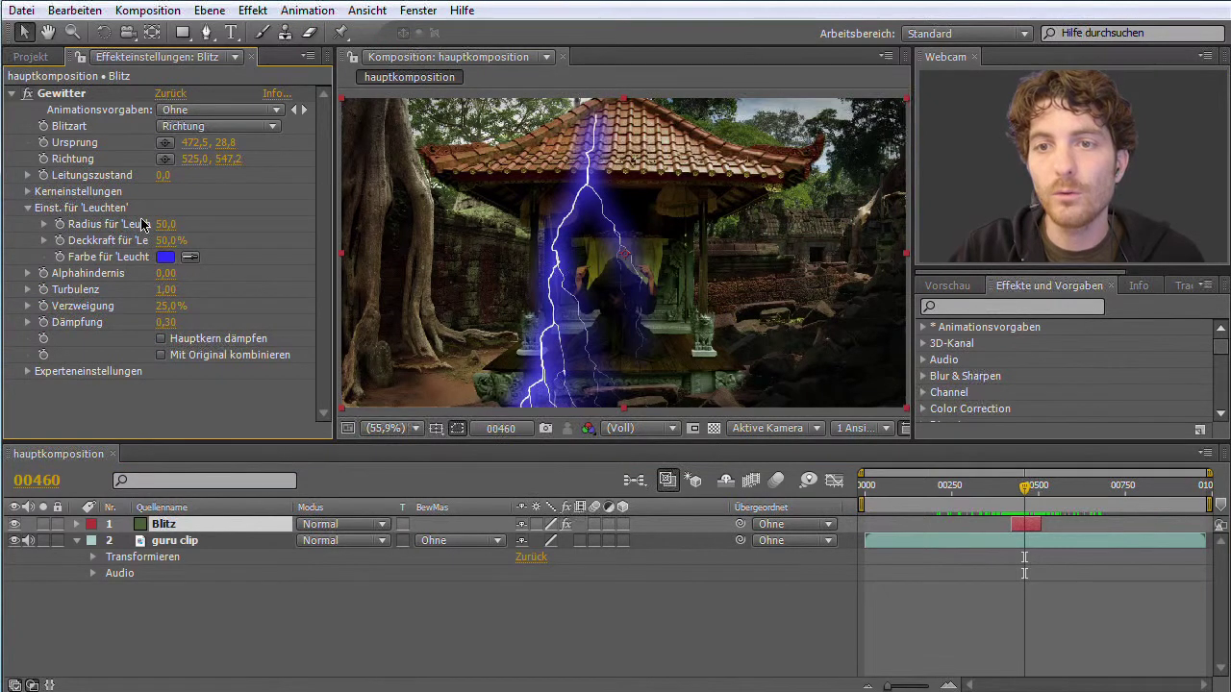
left_click_drag(169, 228, 669, 225)
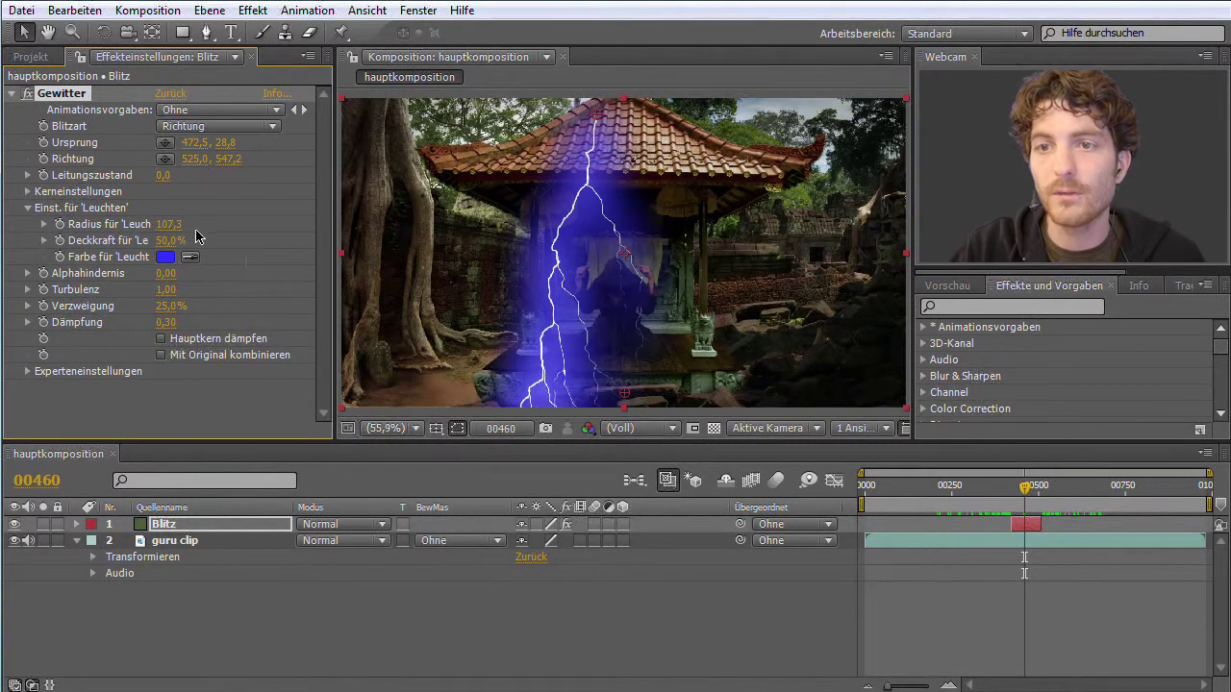
left_click_drag(169, 228, 1, 236)
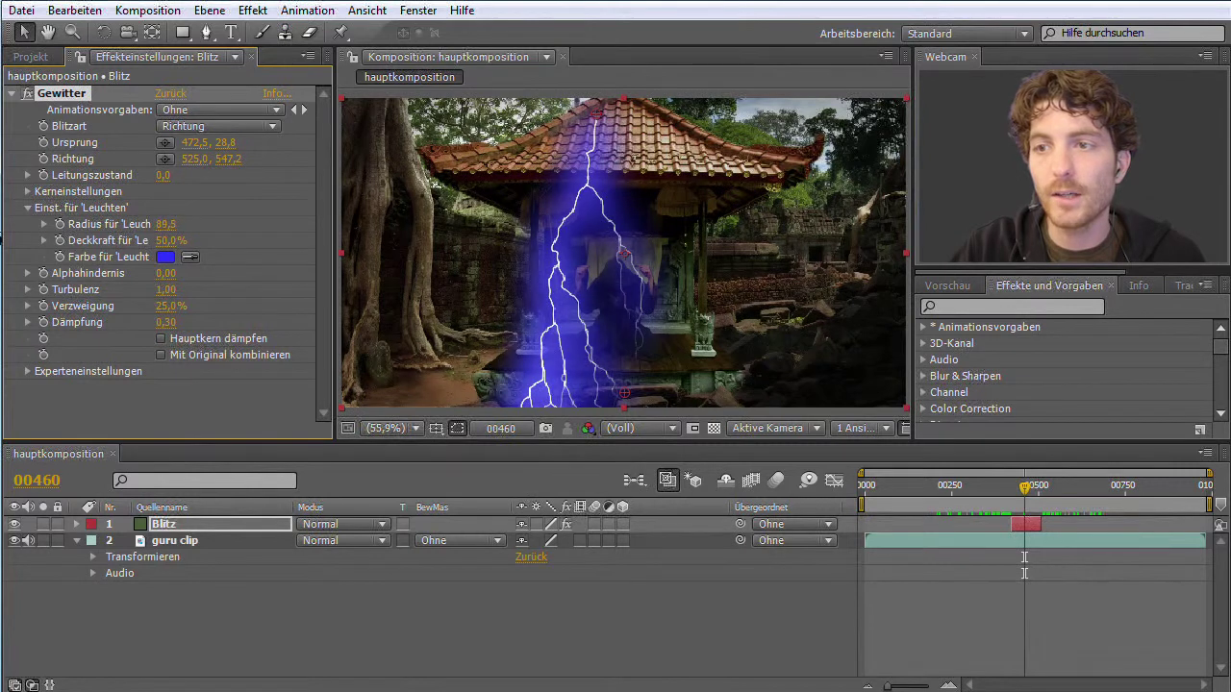
mouse_move(165, 225)
left_mouse_down()
mouse_move(200, 229)
mouse_move(173, 231)
left_mouse_up()
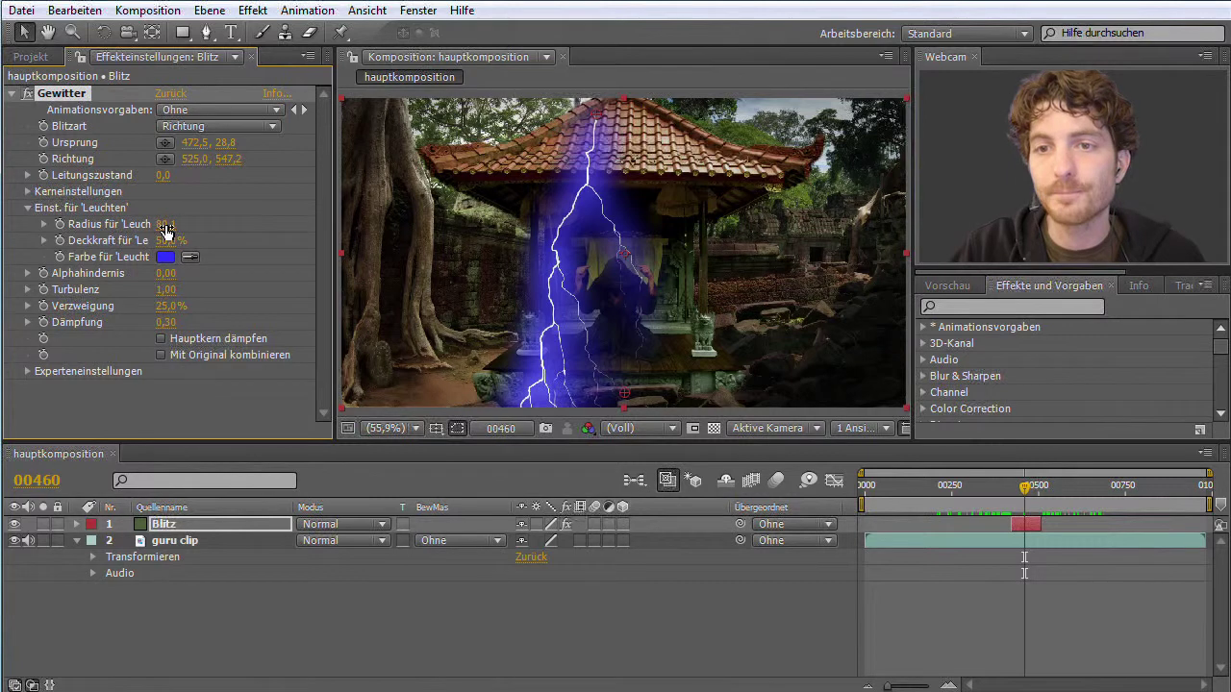
mouse_move(165, 231)
left_mouse_down()
mouse_move(152, 236)
mouse_move(270, 230)
mouse_move(174, 229)
left_mouse_up()
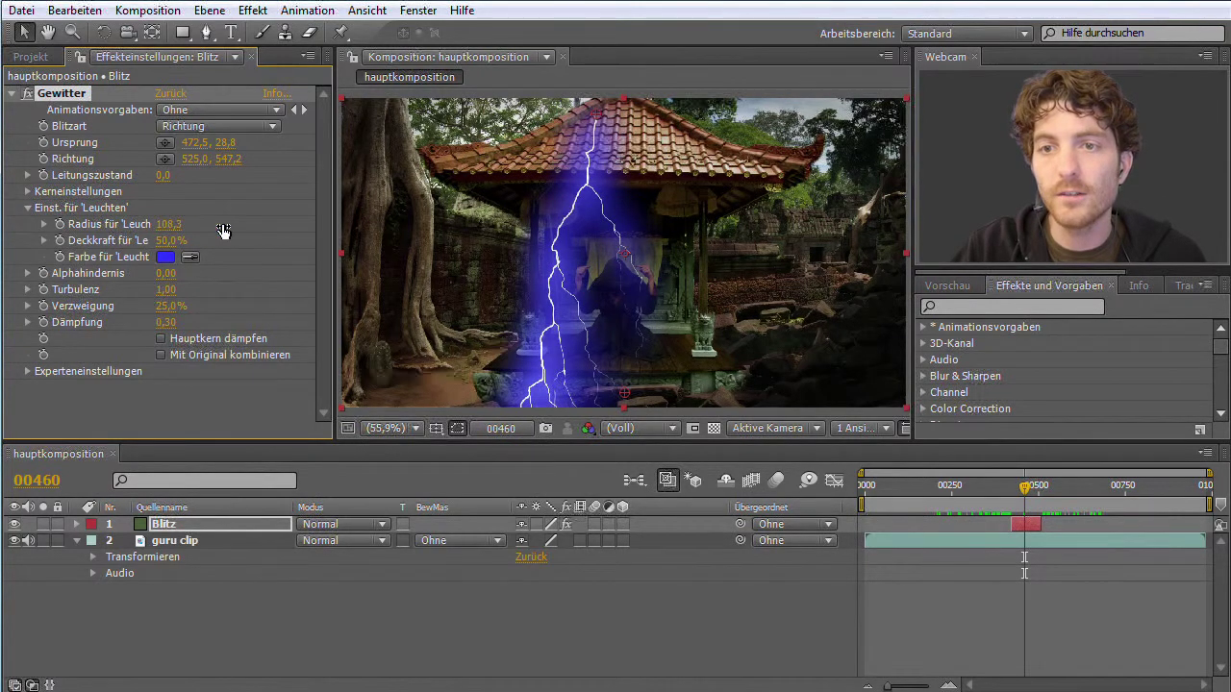
mouse_move(174, 231)
left_mouse_down()
mouse_move(290, 232)
mouse_move(59, 232)
mouse_move(113, 237)
left_mouse_up()
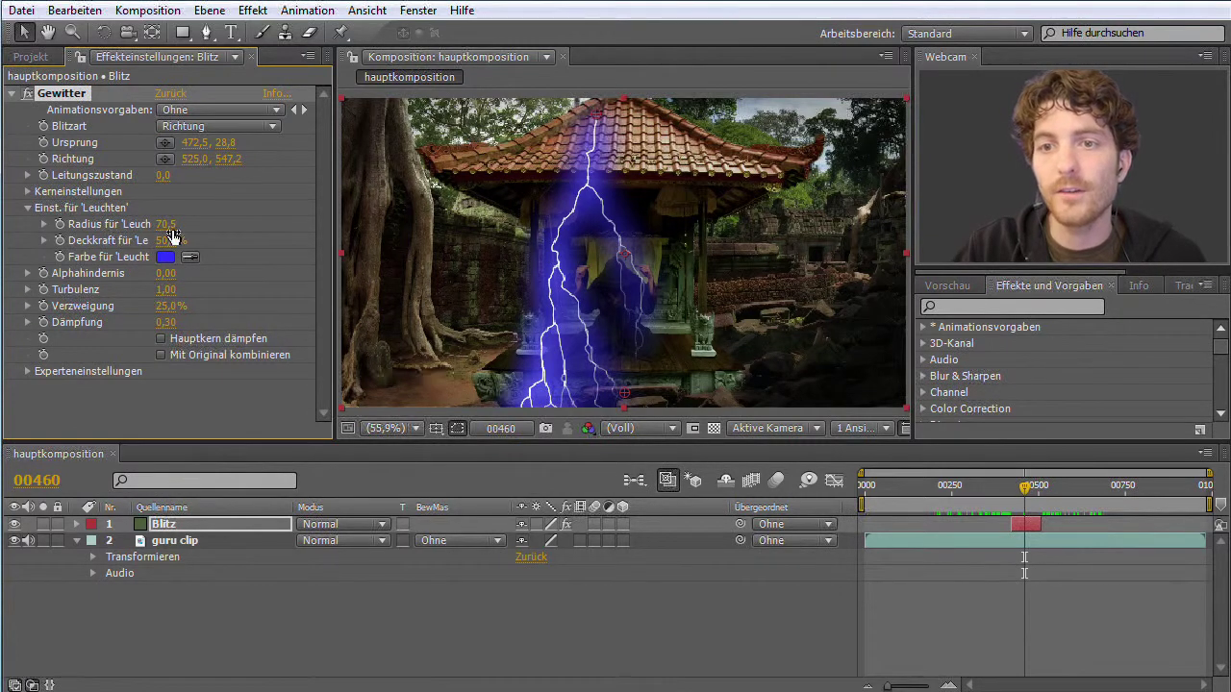
type("30")
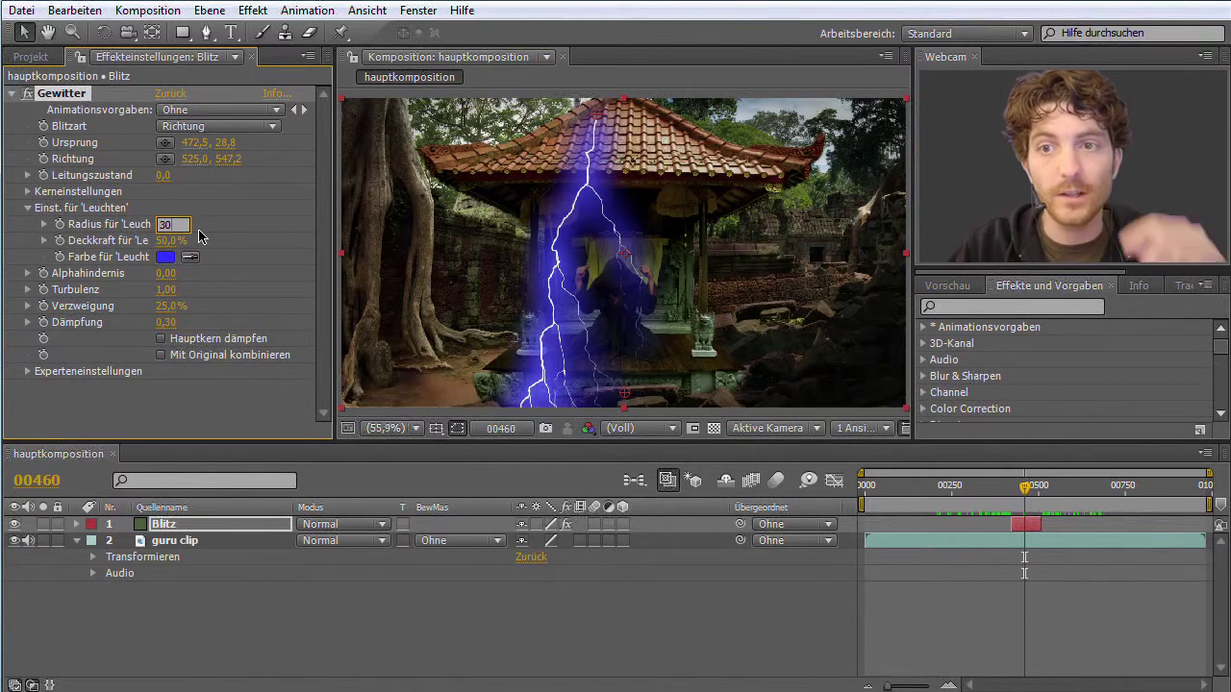
key("Return")
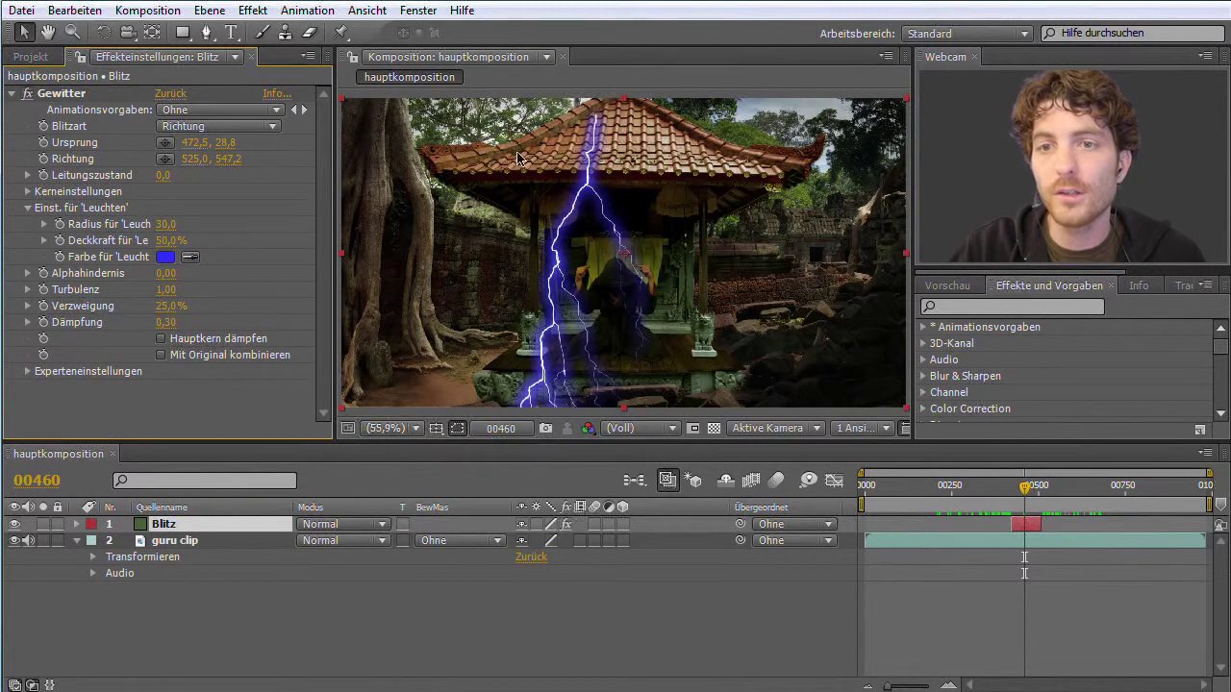
left_click_drag(170, 241, 188, 247)
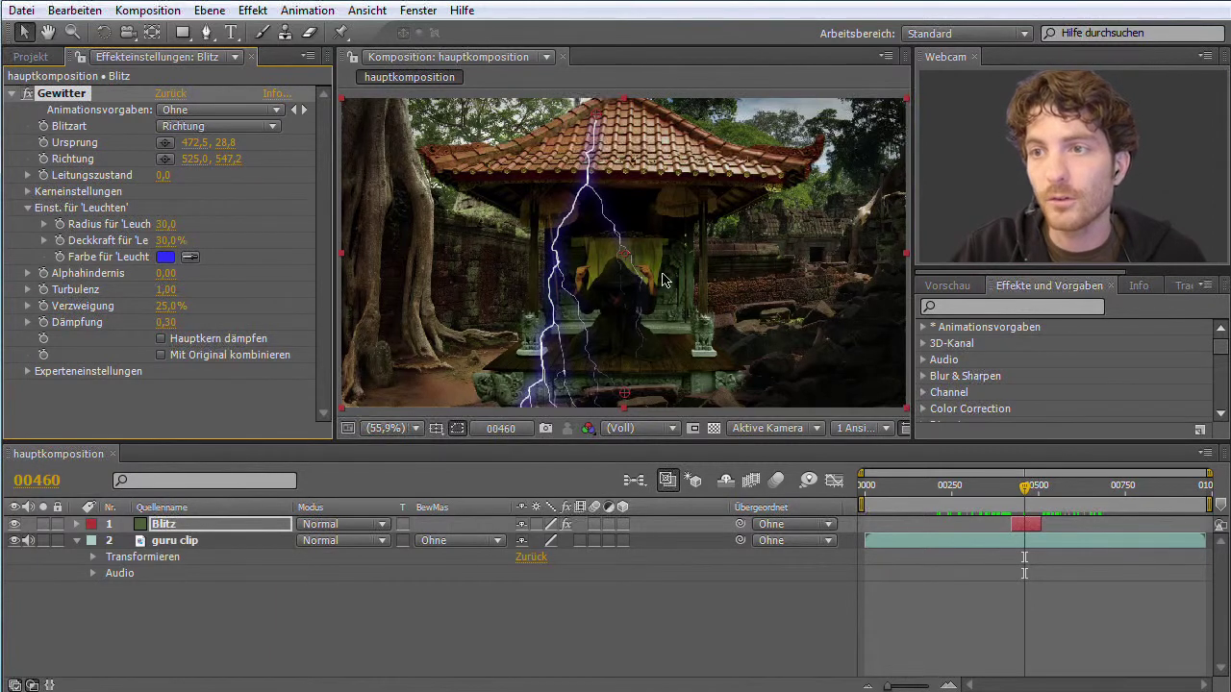
Set the Gewitter 'Farbe für Leuchten' glow colour to red in the colour picker.
left_click(165, 257)
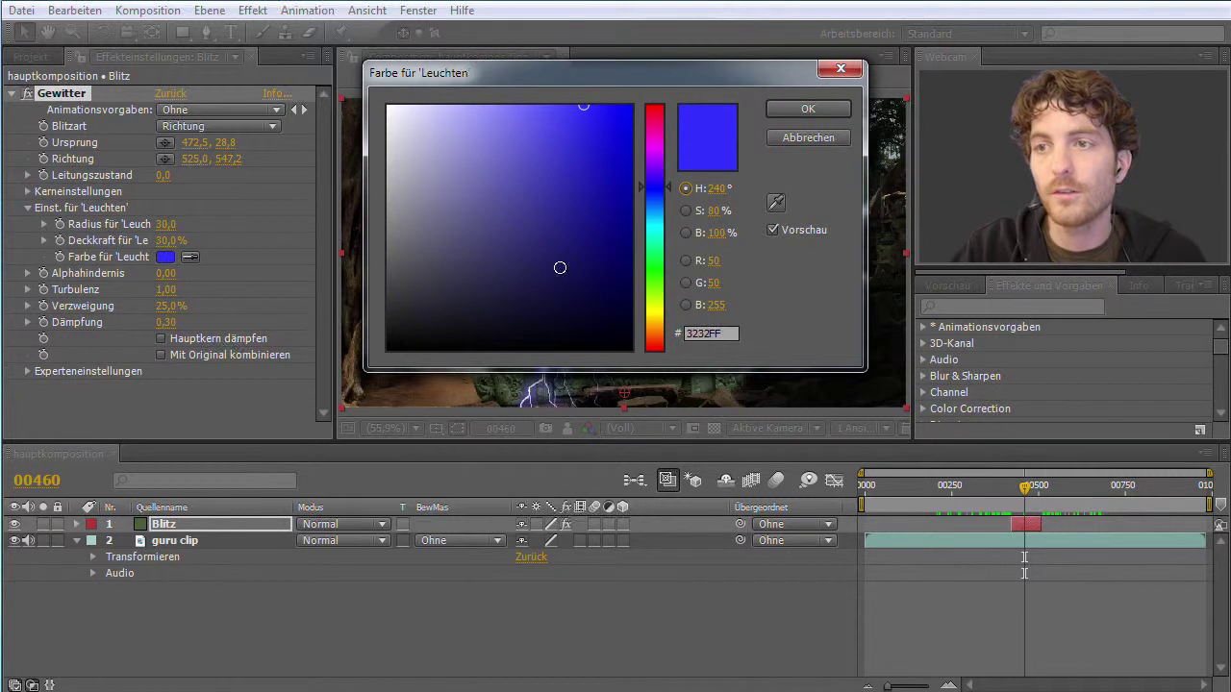
left_click(667, 109)
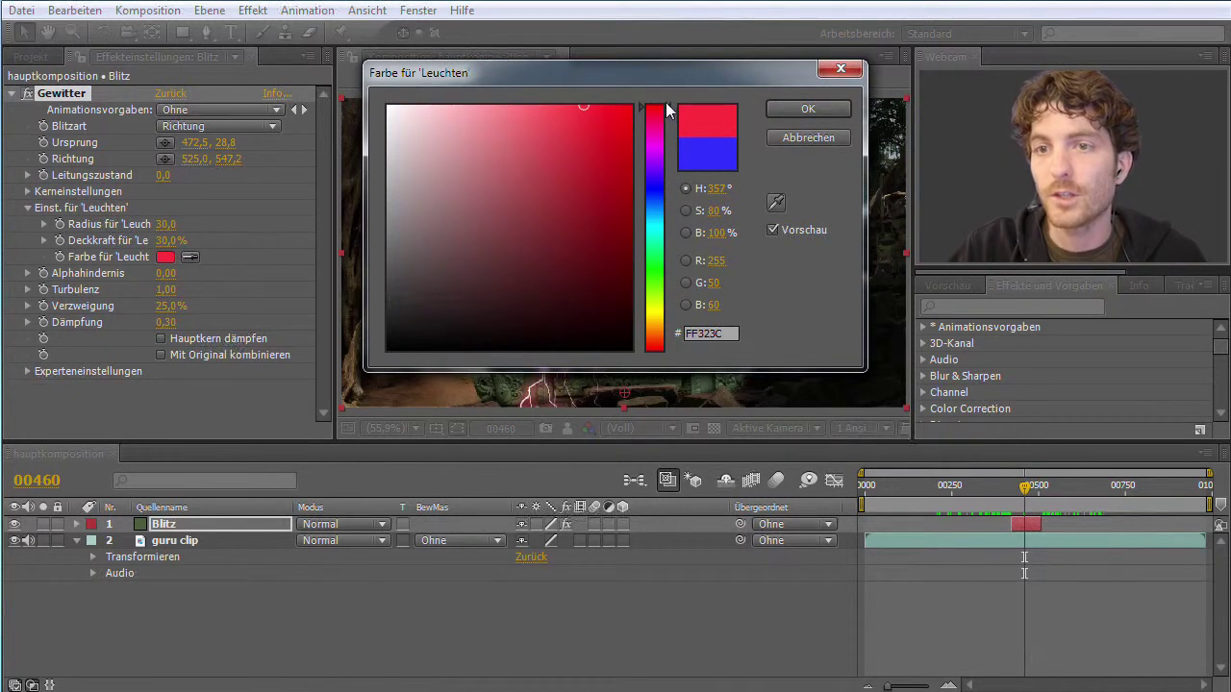
left_click(799, 111)
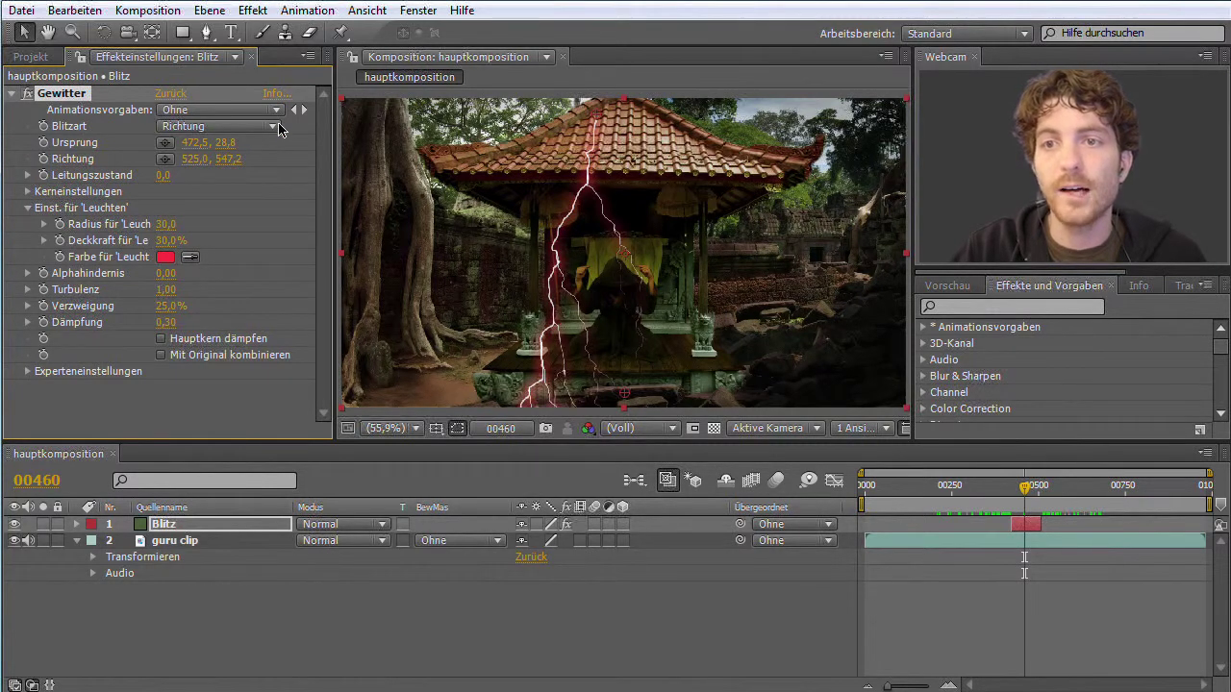
Set Blitzart to Treffer and drag the bolt from 467,1, 309,6 to 537,5, 307,5.
left_click(274, 128)
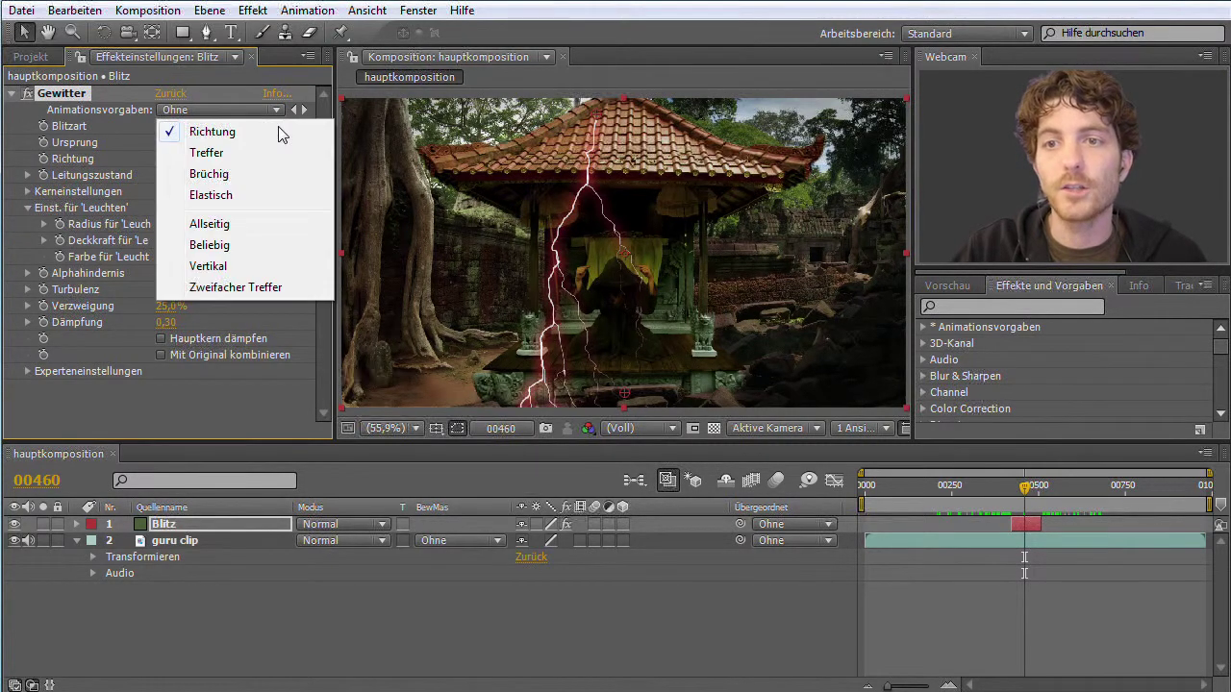
left_click(239, 156)
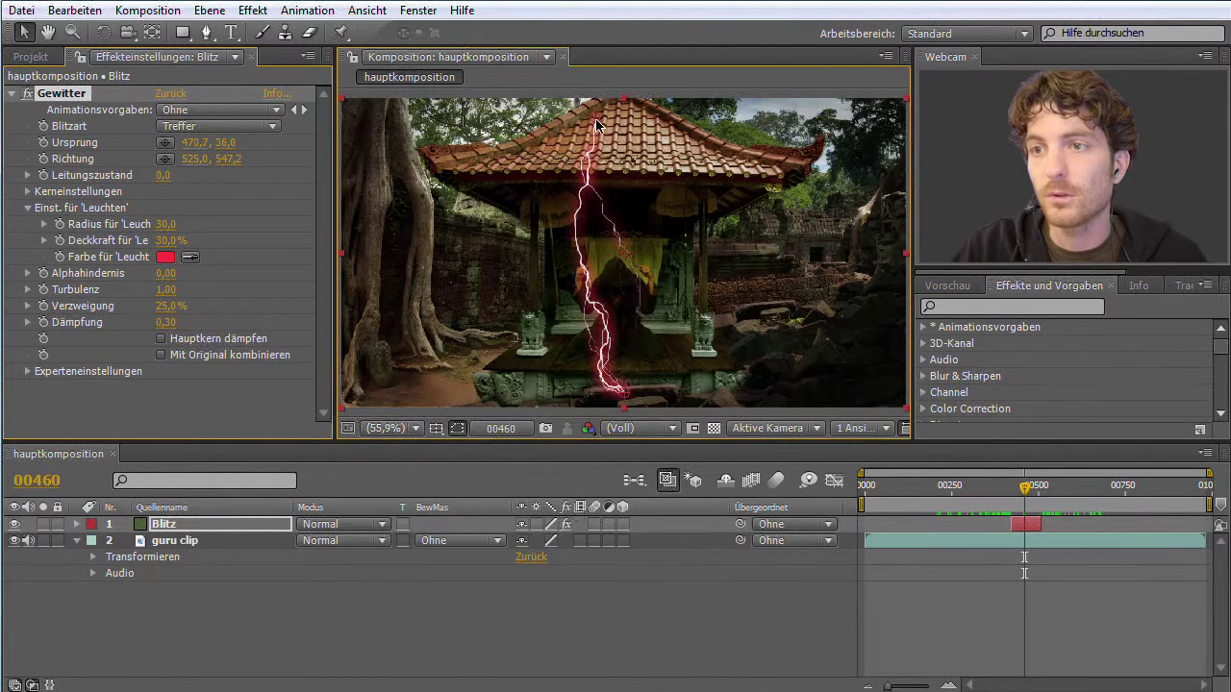
mouse_move(597, 120)
left_mouse_down()
mouse_move(575, 165)
mouse_move(560, 301)
mouse_move(732, 265)
mouse_move(470, 248)
mouse_move(609, 273)
mouse_move(761, 269)
mouse_move(721, 255)
mouse_move(591, 262)
mouse_move(504, 248)
left_mouse_up()
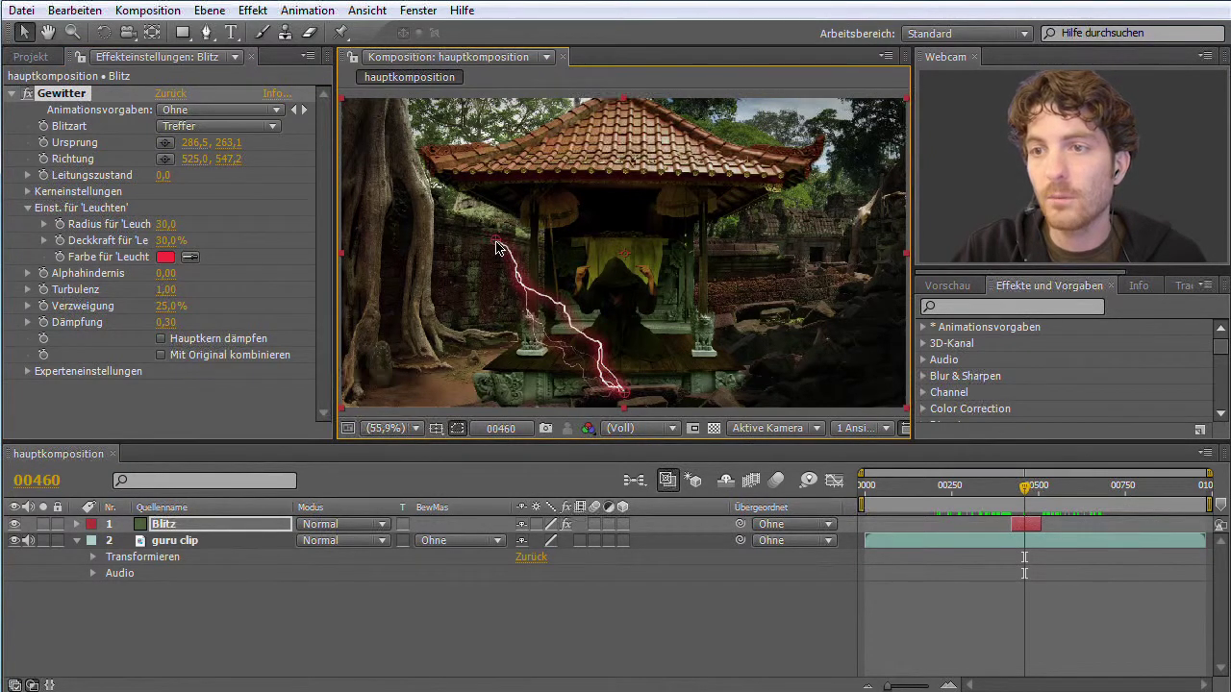
mouse_move(501, 246)
left_mouse_down()
mouse_move(711, 231)
mouse_move(577, 238)
mouse_move(686, 248)
mouse_move(591, 274)
left_mouse_up()
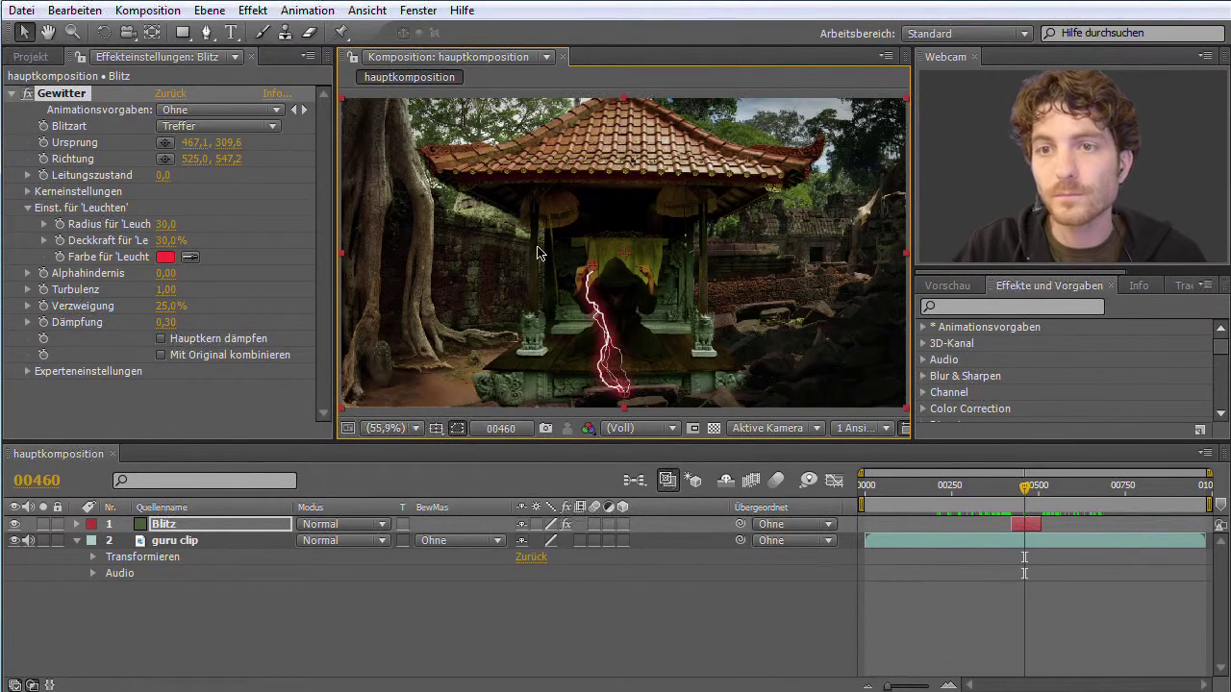
mouse_move(634, 398)
left_mouse_down()
mouse_move(660, 361)
mouse_move(633, 271)
left_mouse_up()
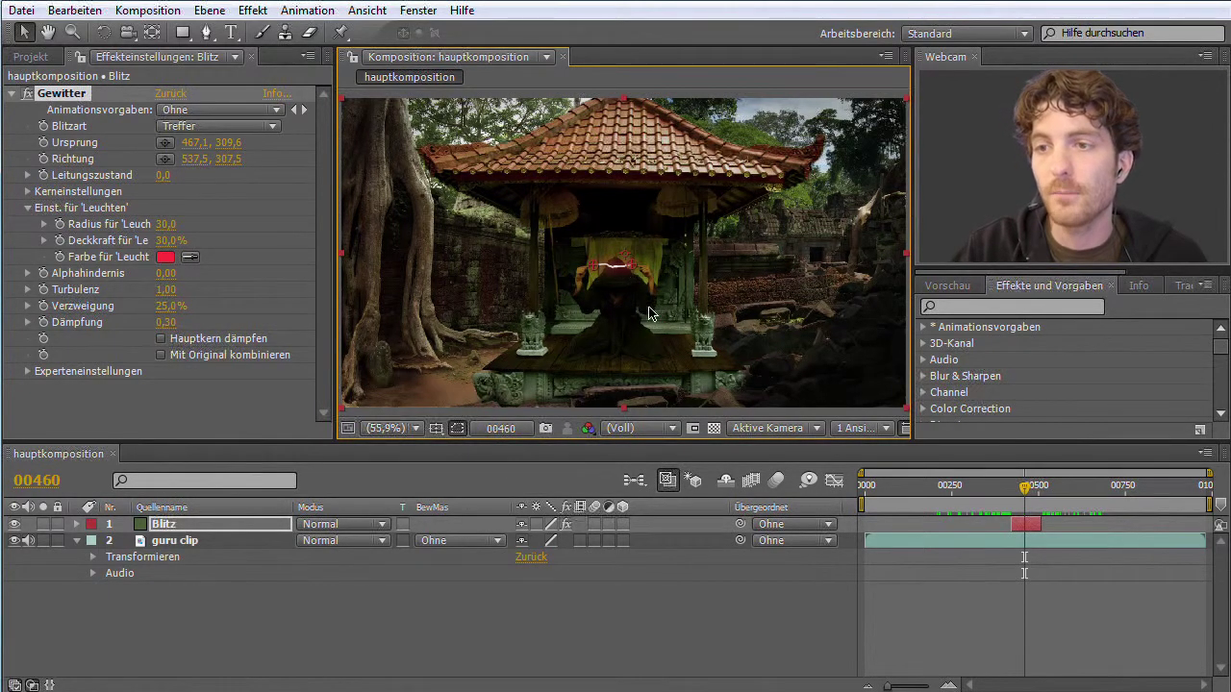
At 200% zoom, pin the bolt from 464,1, 311,6 to 546,0, 311,0 and narrow the work area around it.
key("period")
key("period")
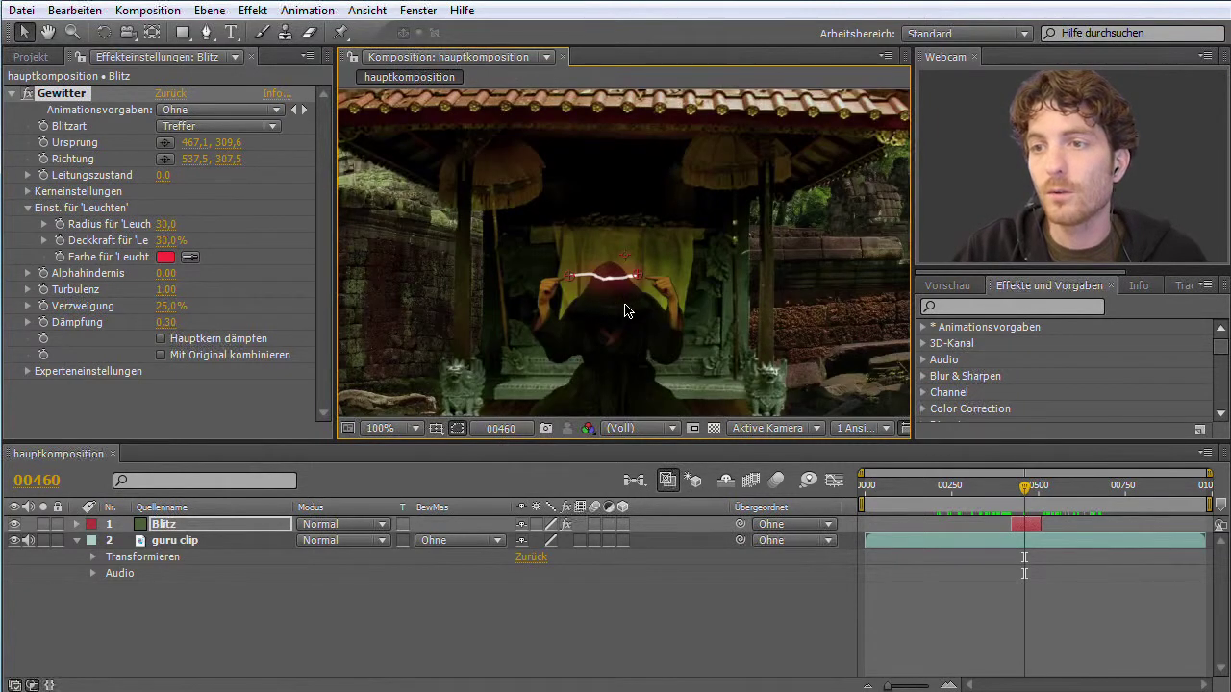
key("period")
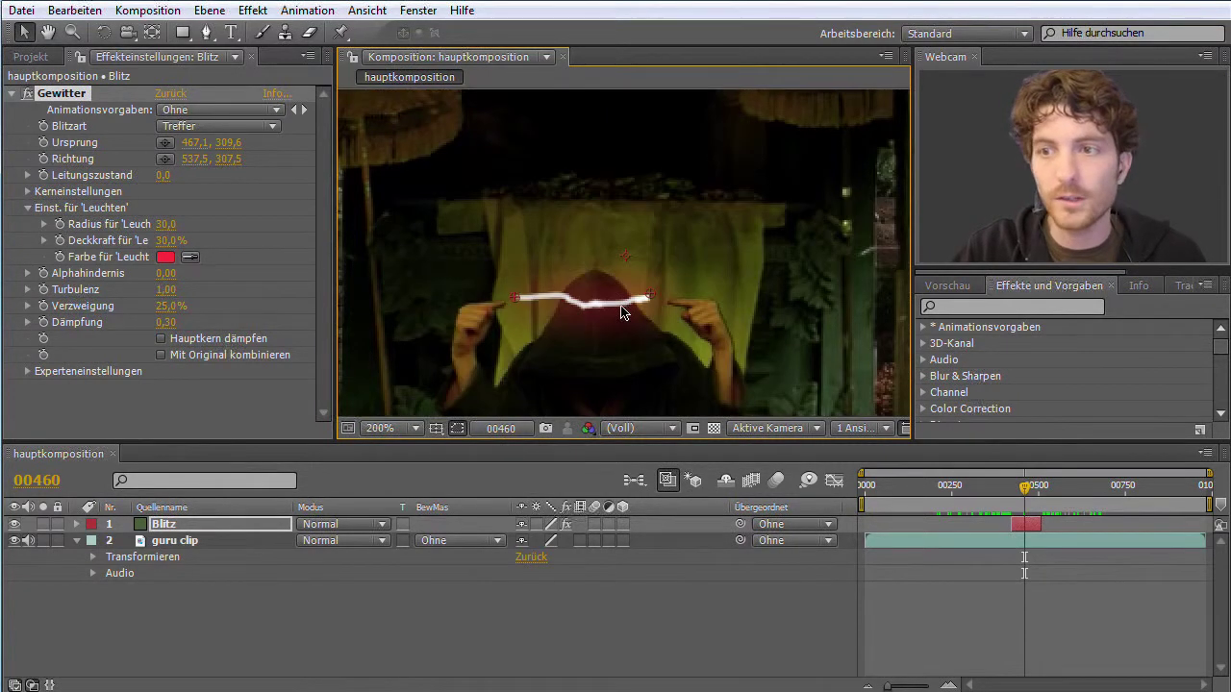
key("h")
left_click_drag(617, 347, 602, 278)
key("v")
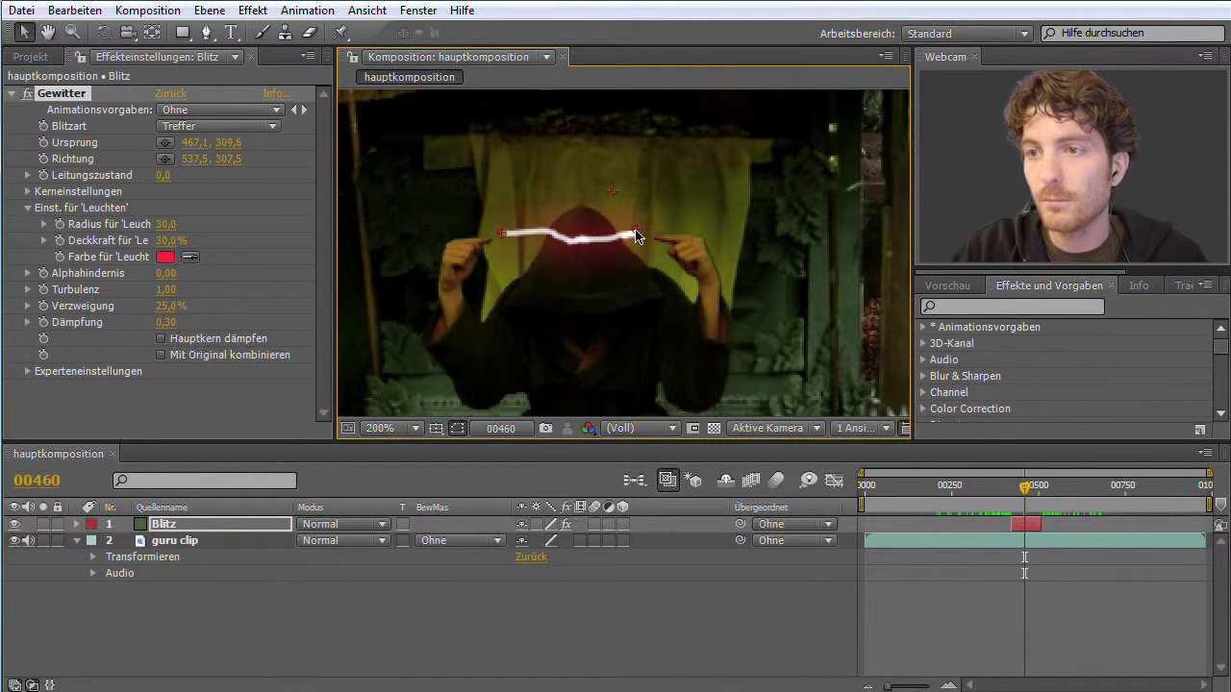
left_click_drag(638, 234, 654, 239)
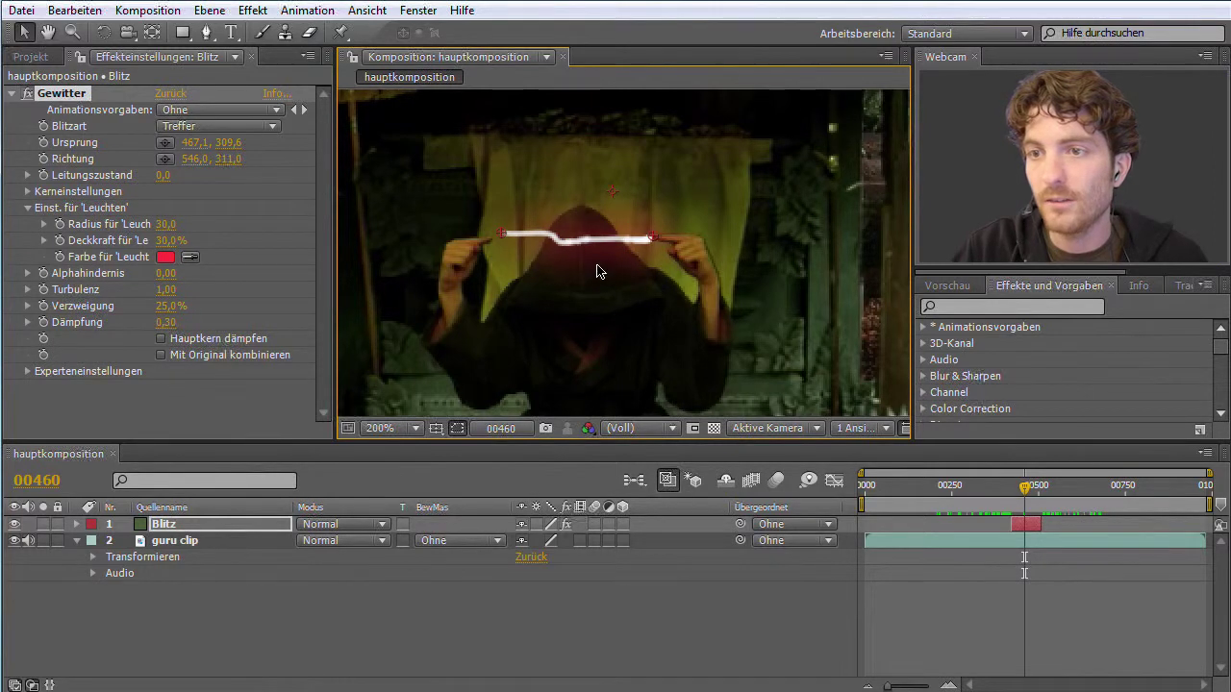
left_click_drag(505, 241, 497, 242)
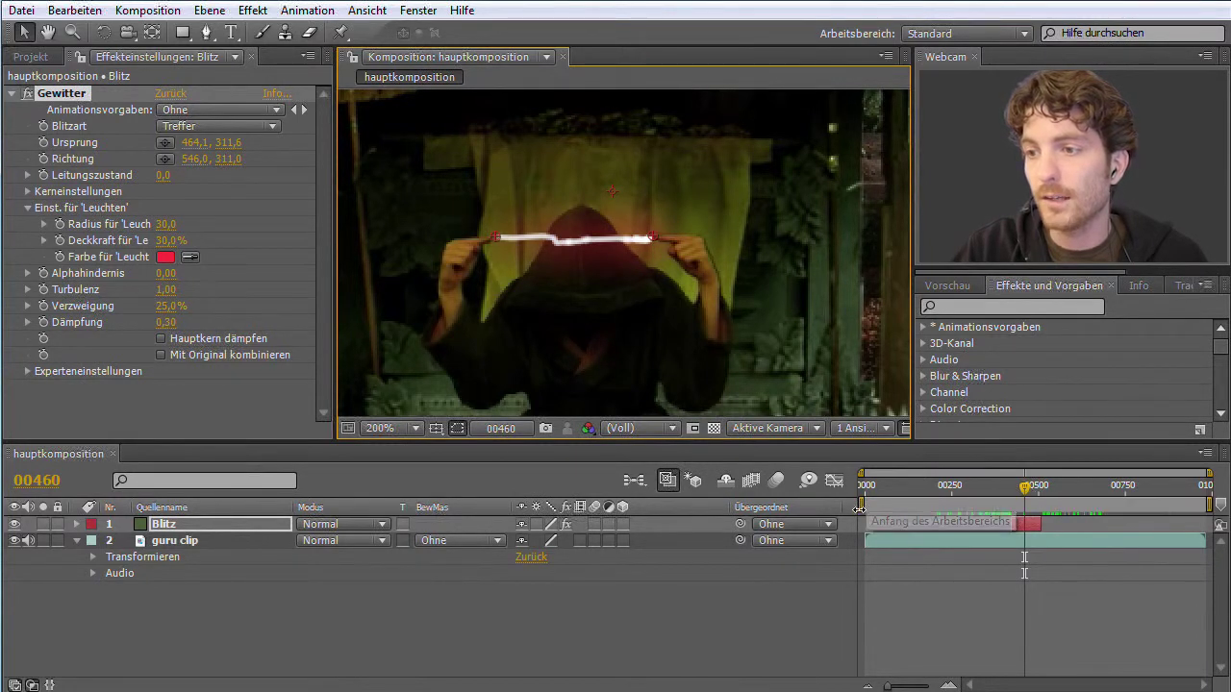
left_click_drag(860, 506, 1000, 507)
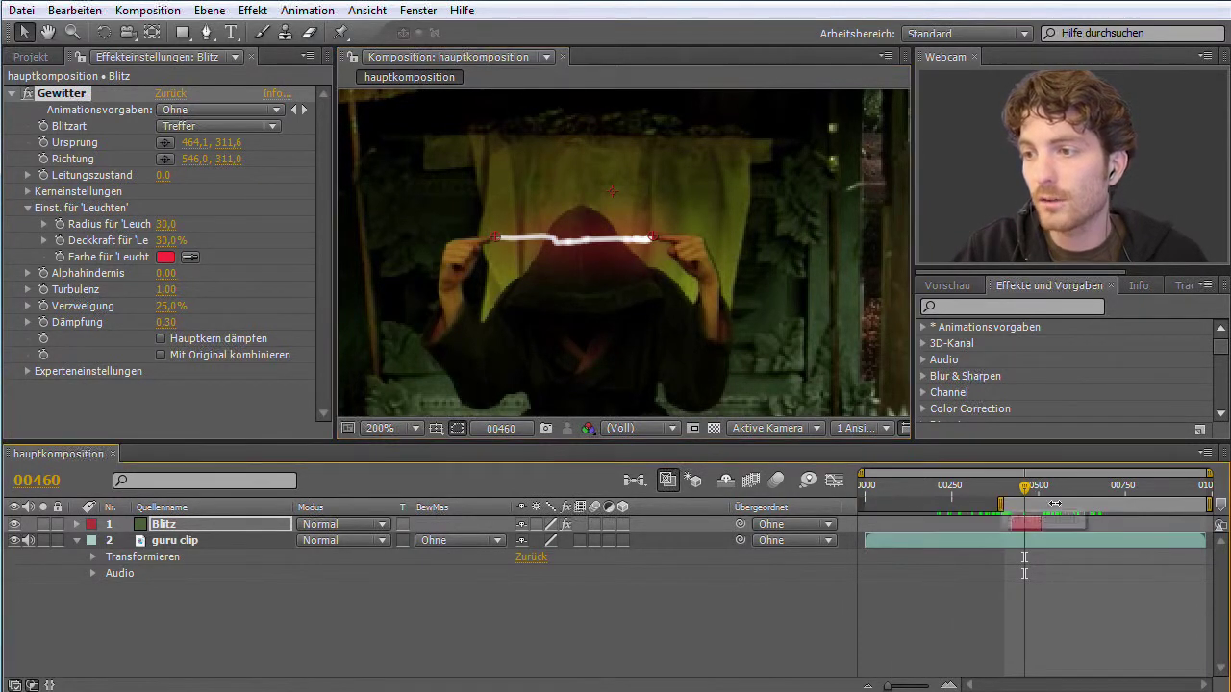
left_click_drag(1209, 504, 1055, 505)
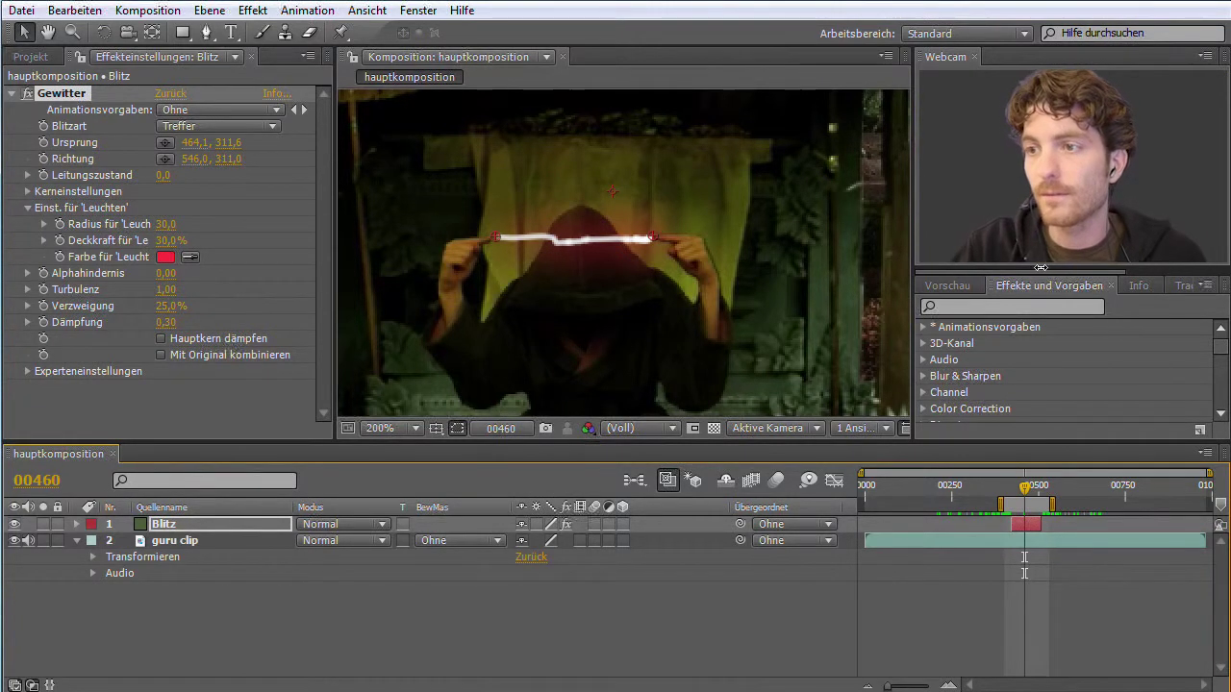
Play a RAM preview of the work area, then scrub through the lightning back to frame 00485.
key("KP_0")
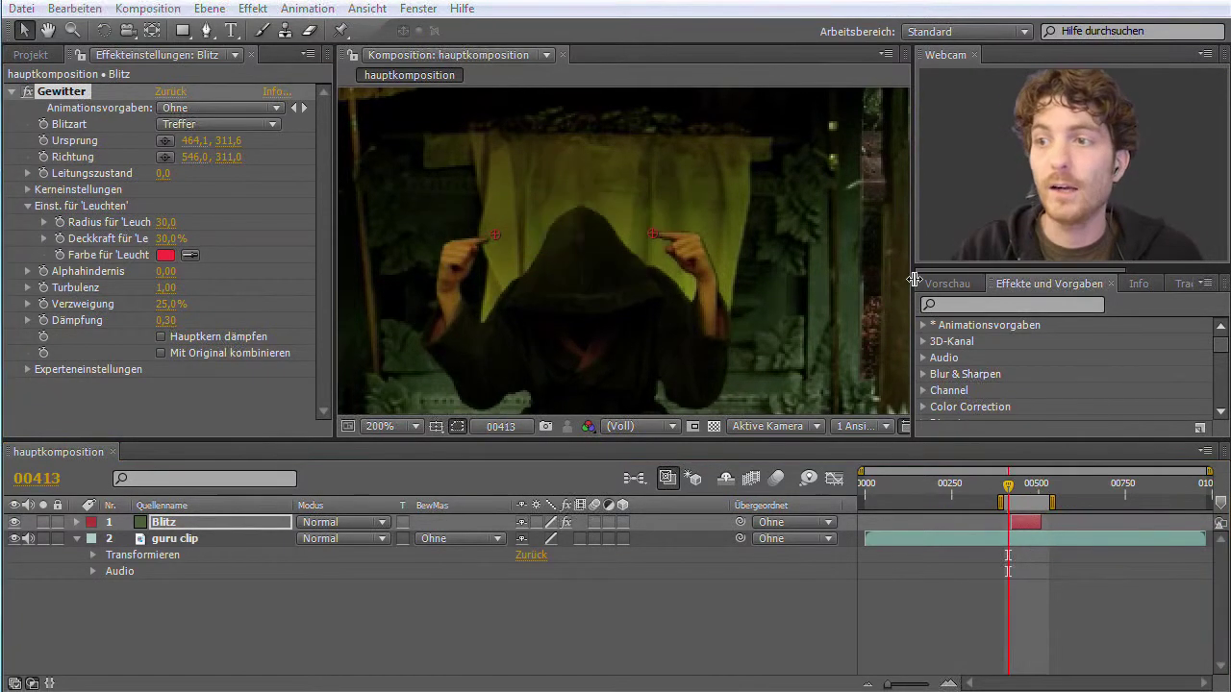
left_click(962, 286)
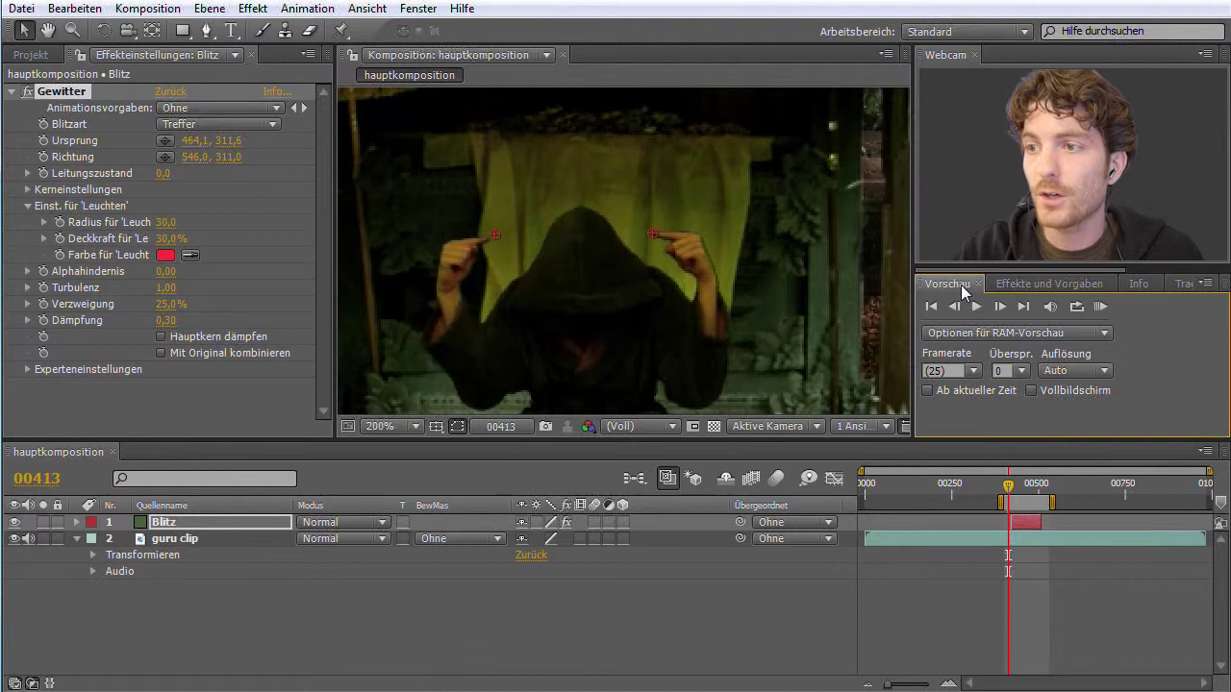
left_click(1102, 305)
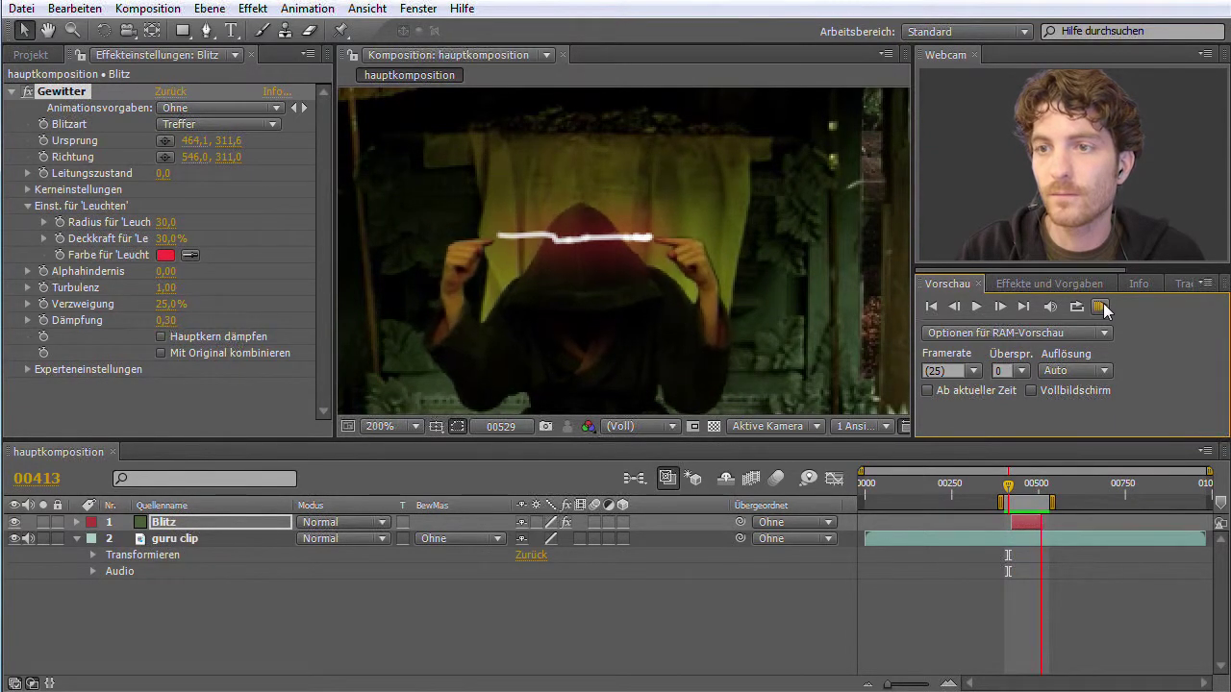
left_click(1103, 306)
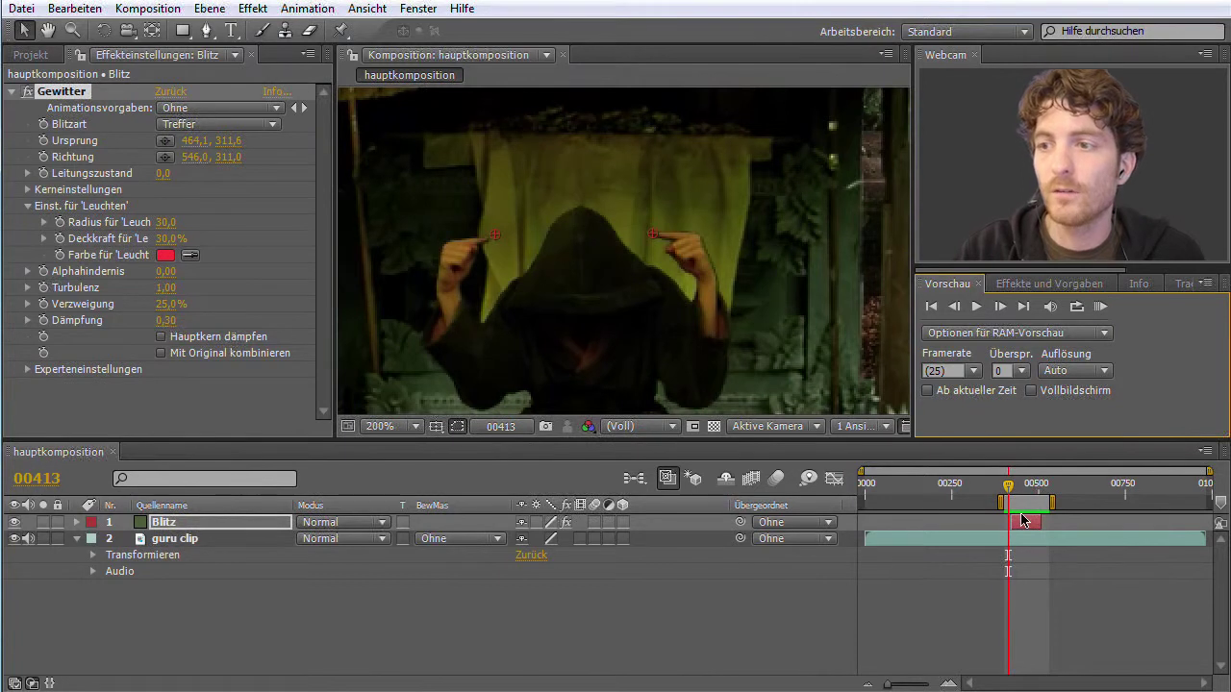
left_click_drag(1008, 486, 1027, 484)
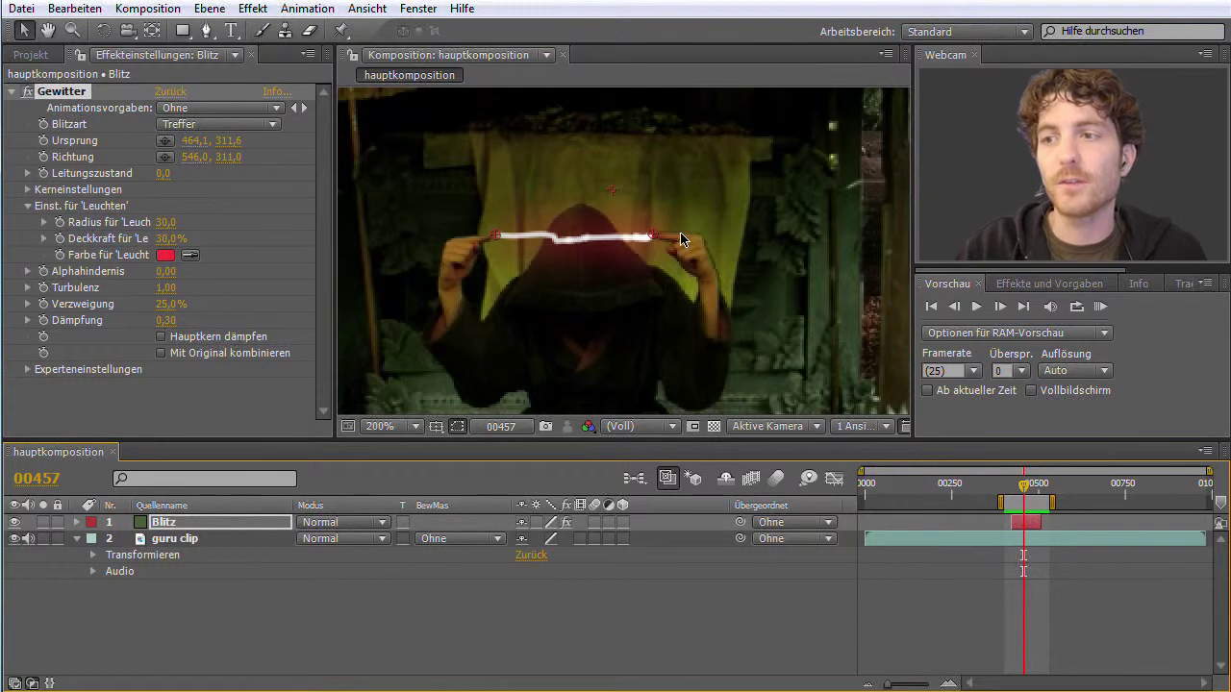
mouse_move(1023, 484)
left_mouse_down()
mouse_move(1008, 493)
mouse_move(1046, 495)
left_mouse_up()
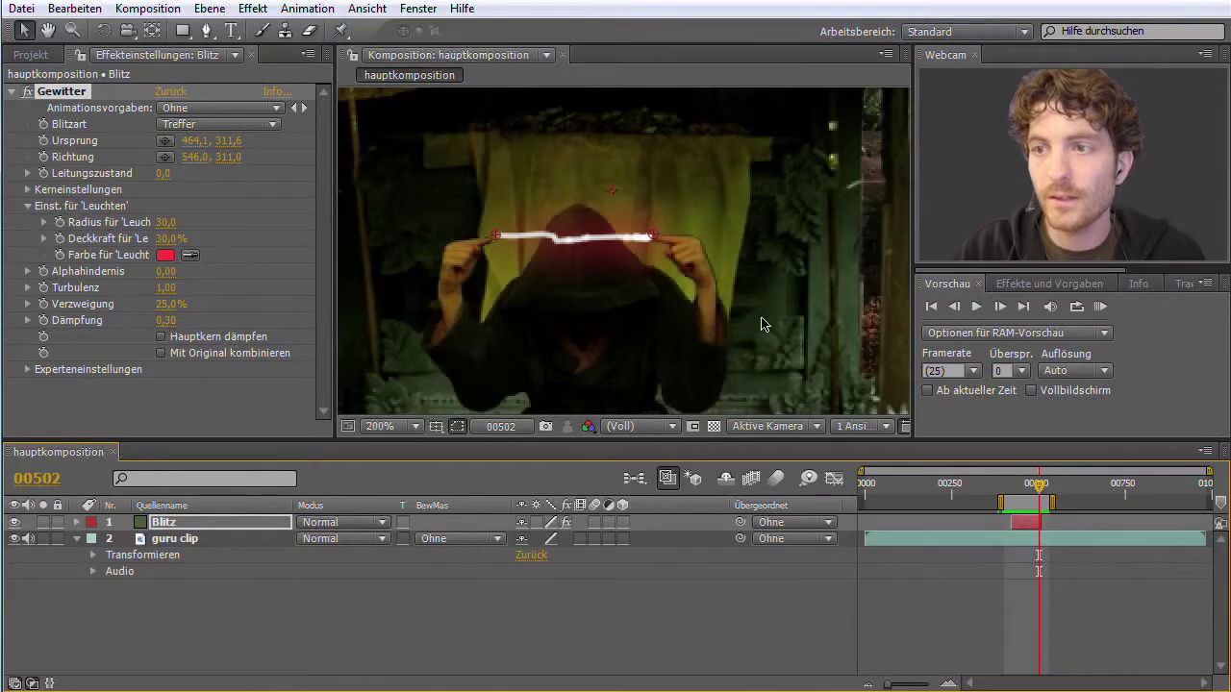
left_click_drag(1045, 496, 1039, 496)
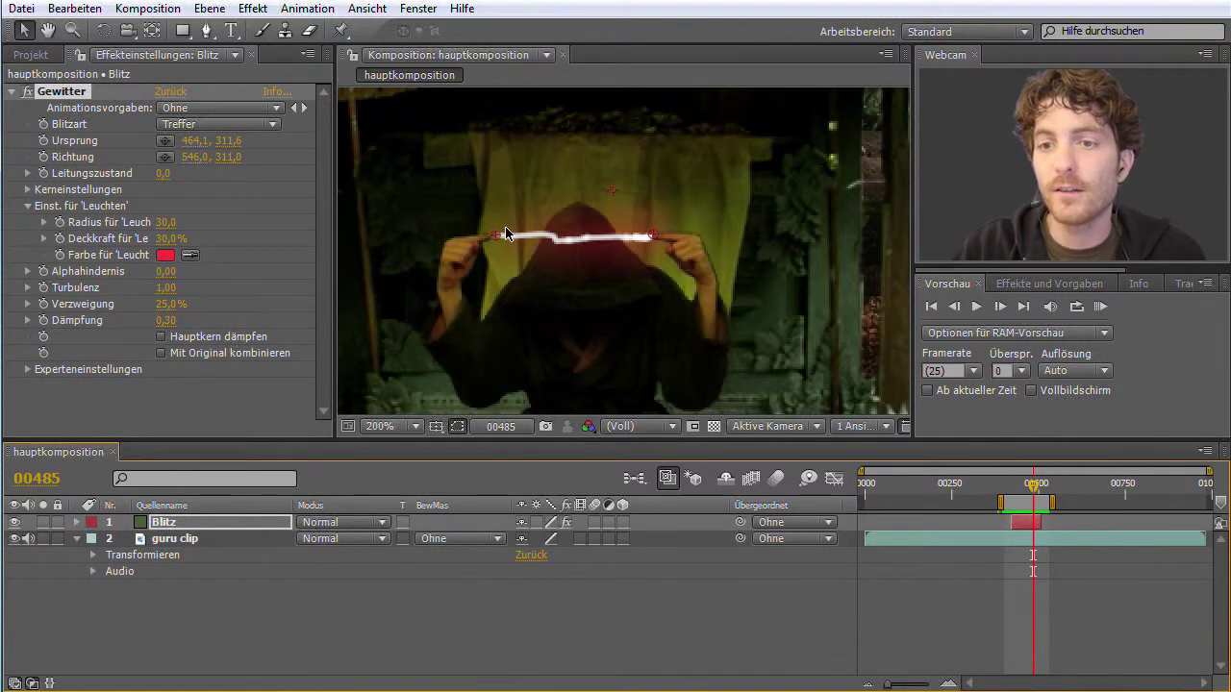
Expand Blitz's Gewitter properties and start keyframing Ursprung at 464,1, 315,1 on frame 00421.
left_click(77, 523)
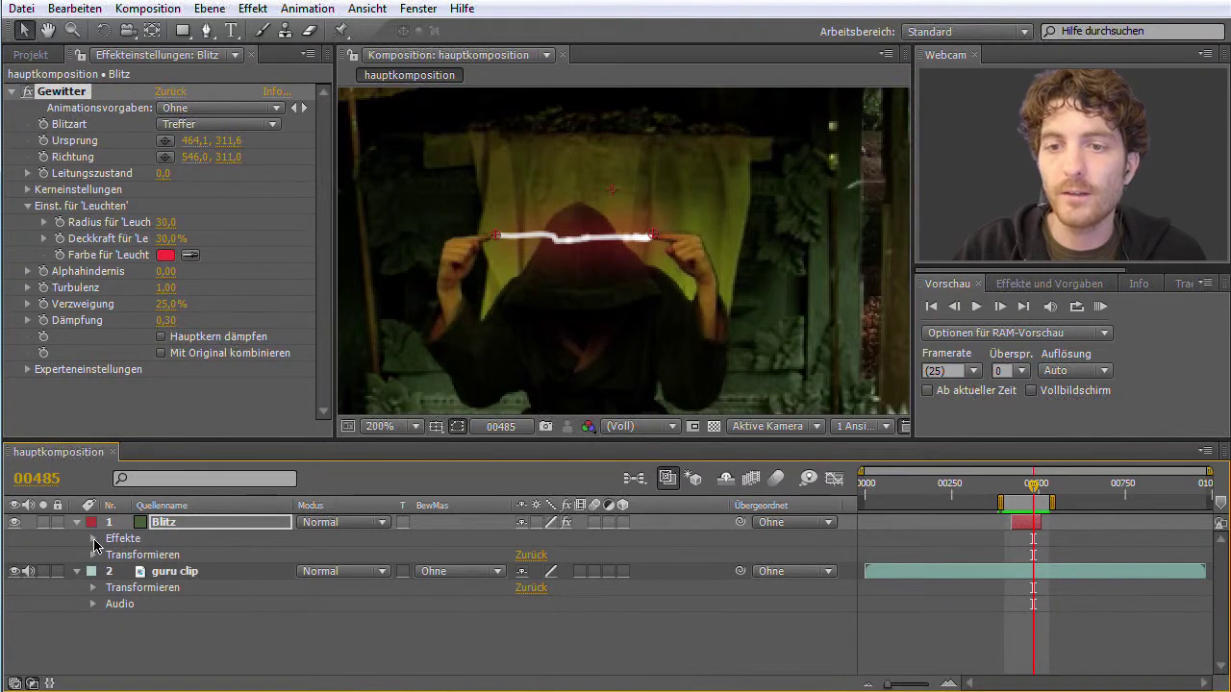
left_click(93, 539)
left_click(110, 555)
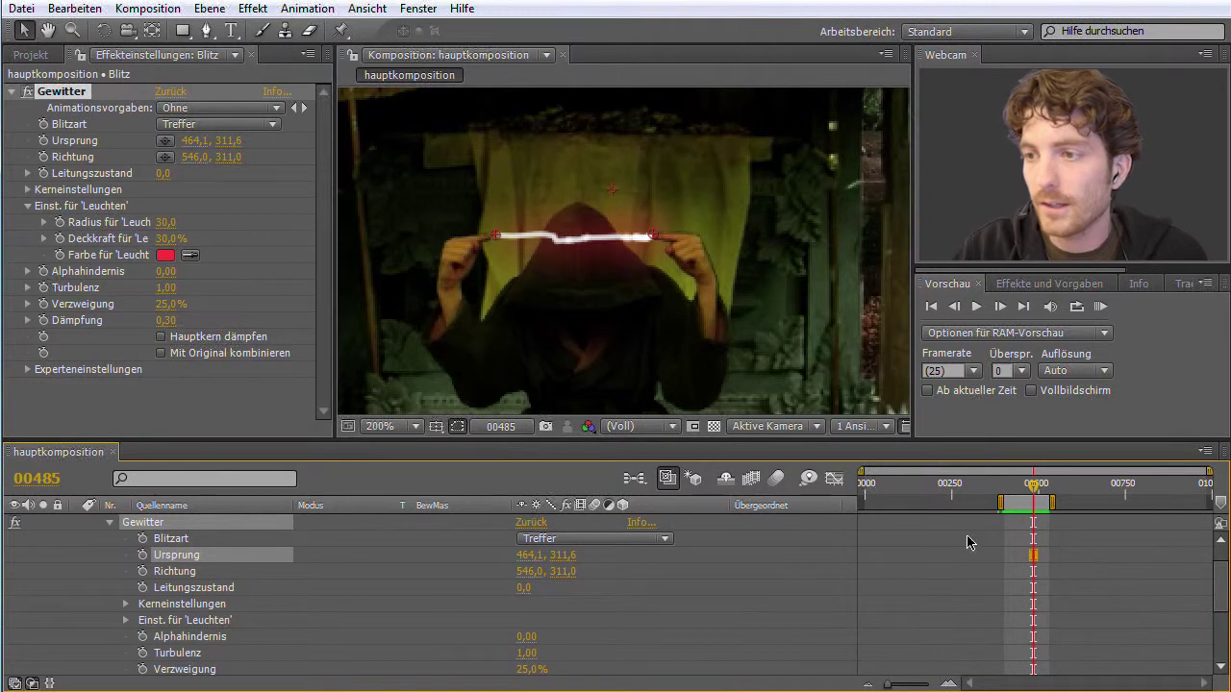
left_click_drag(1034, 484, 1030, 492)
left_click_drag(1015, 493, 1010, 494)
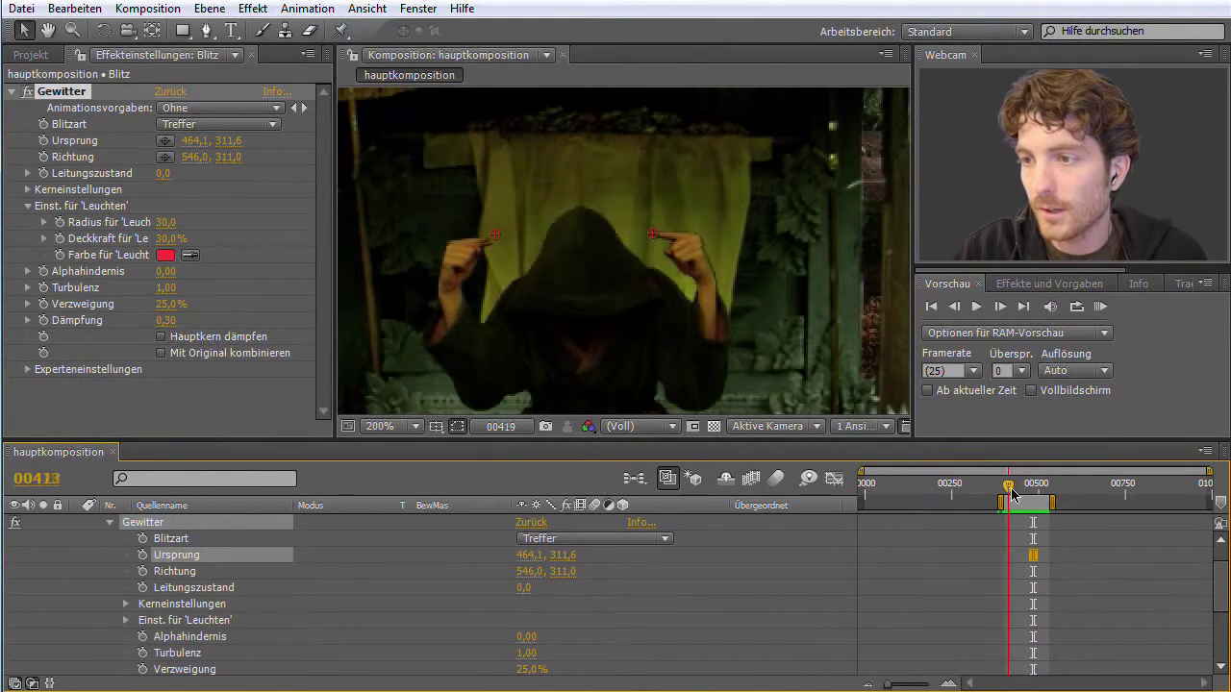
key("space")
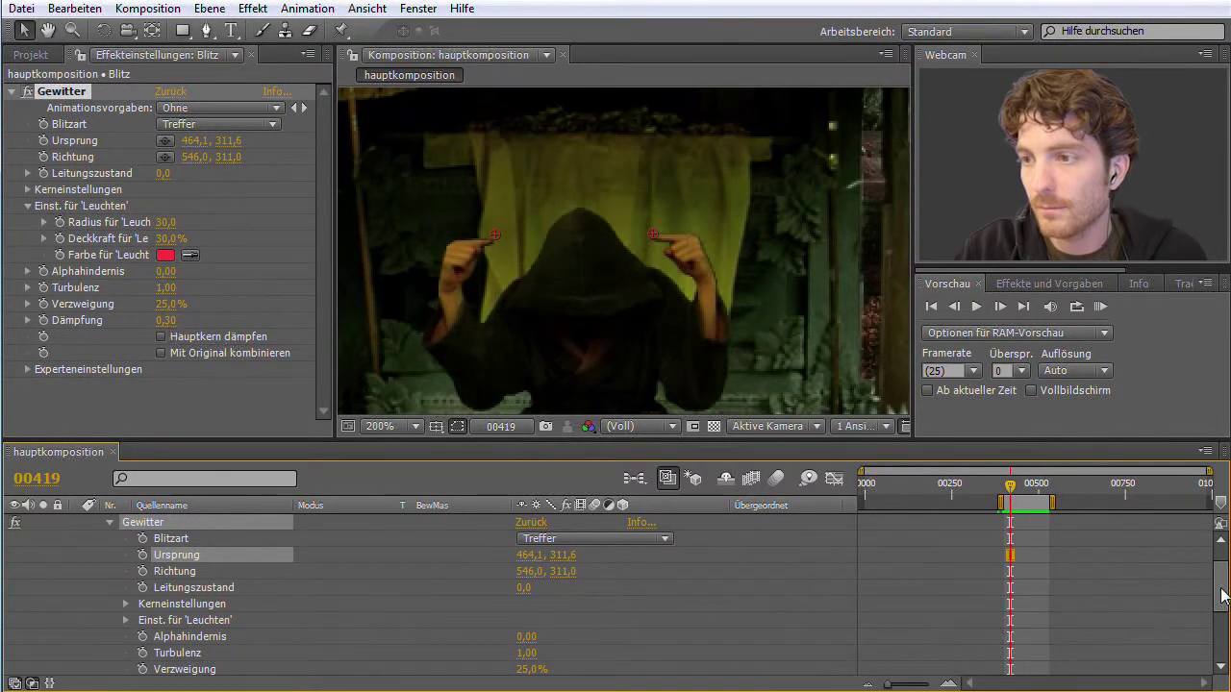
scroll(1223, 596, "up", 2)
left_click(1017, 493)
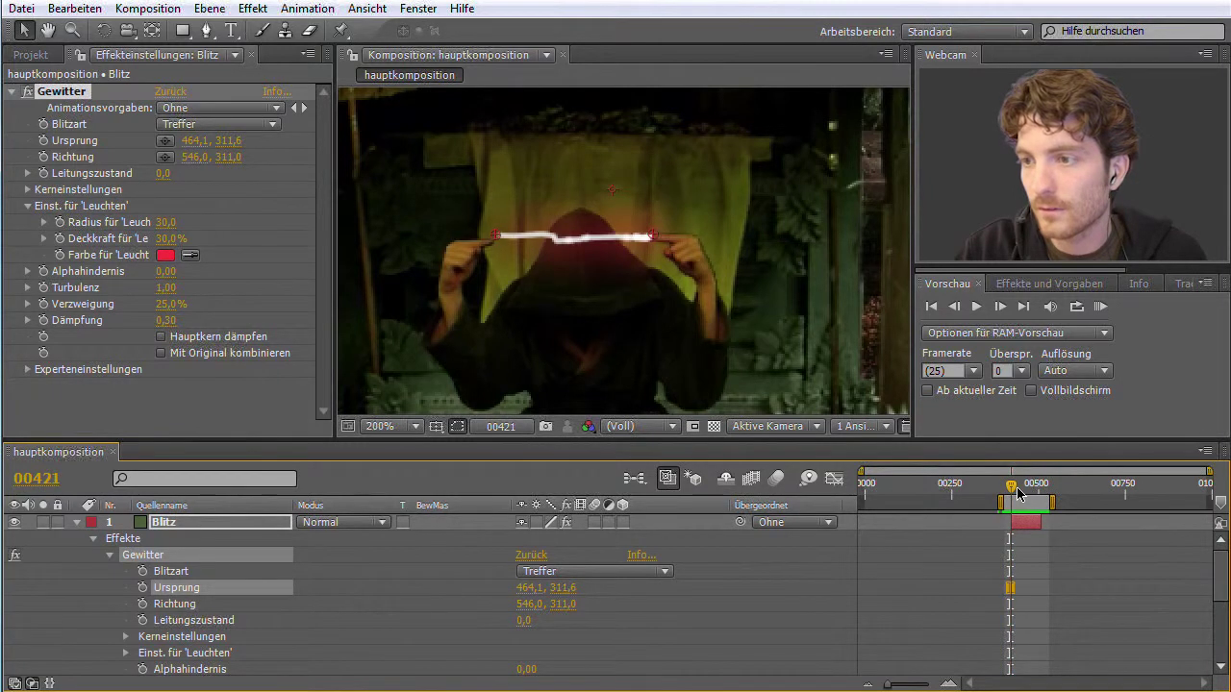
scroll(500, 567, "down", 2)
scroll(490, 562, "up", 1)
scroll(483, 556, "up", 1)
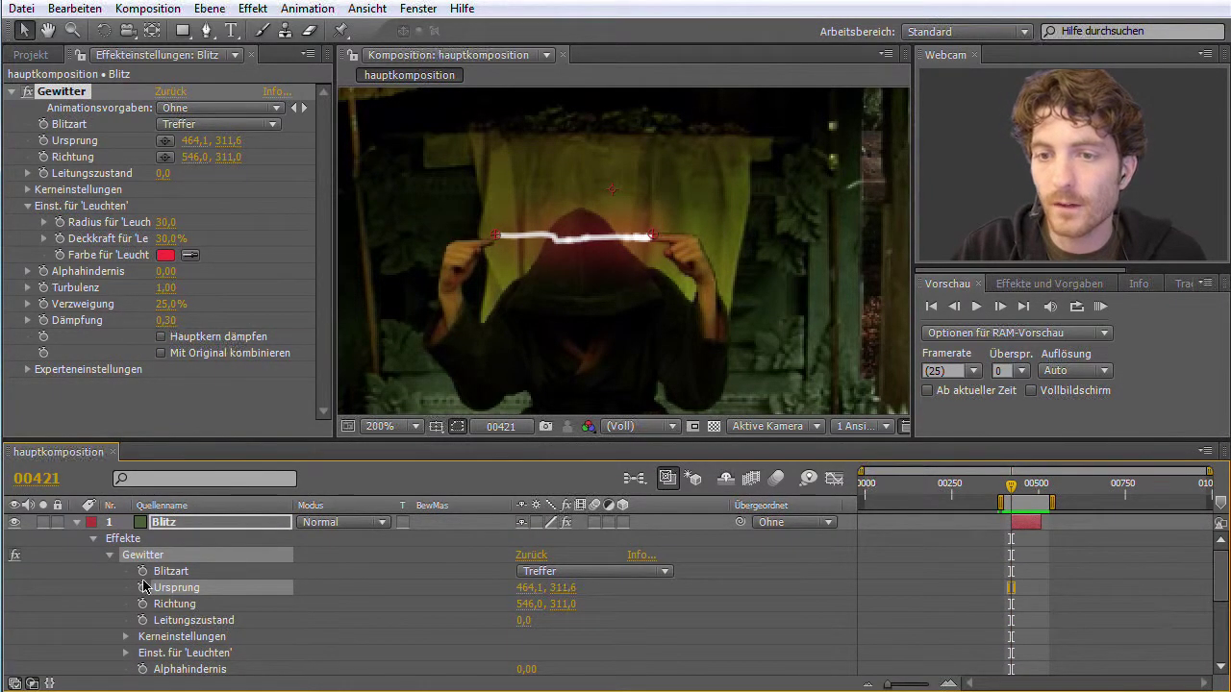
left_click(143, 588)
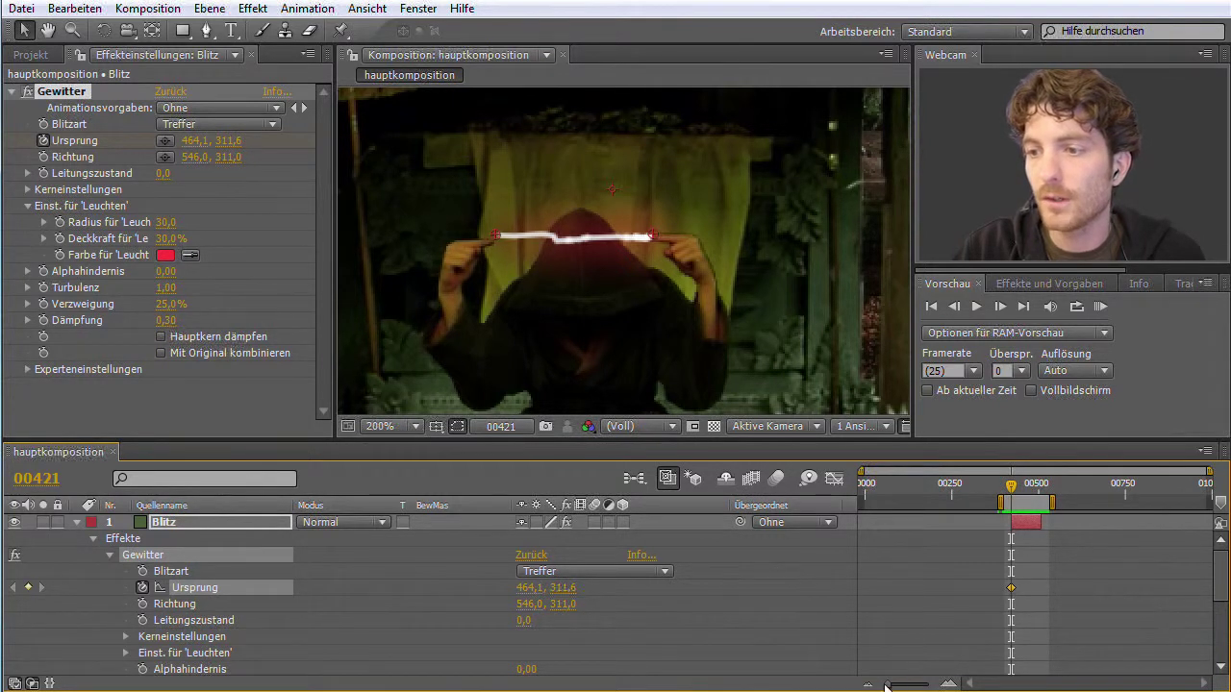
Zoom the timeline around the bolt and move the origin to 463,6, 312,1 at frame 00456.
left_click_drag(888, 686, 919, 685)
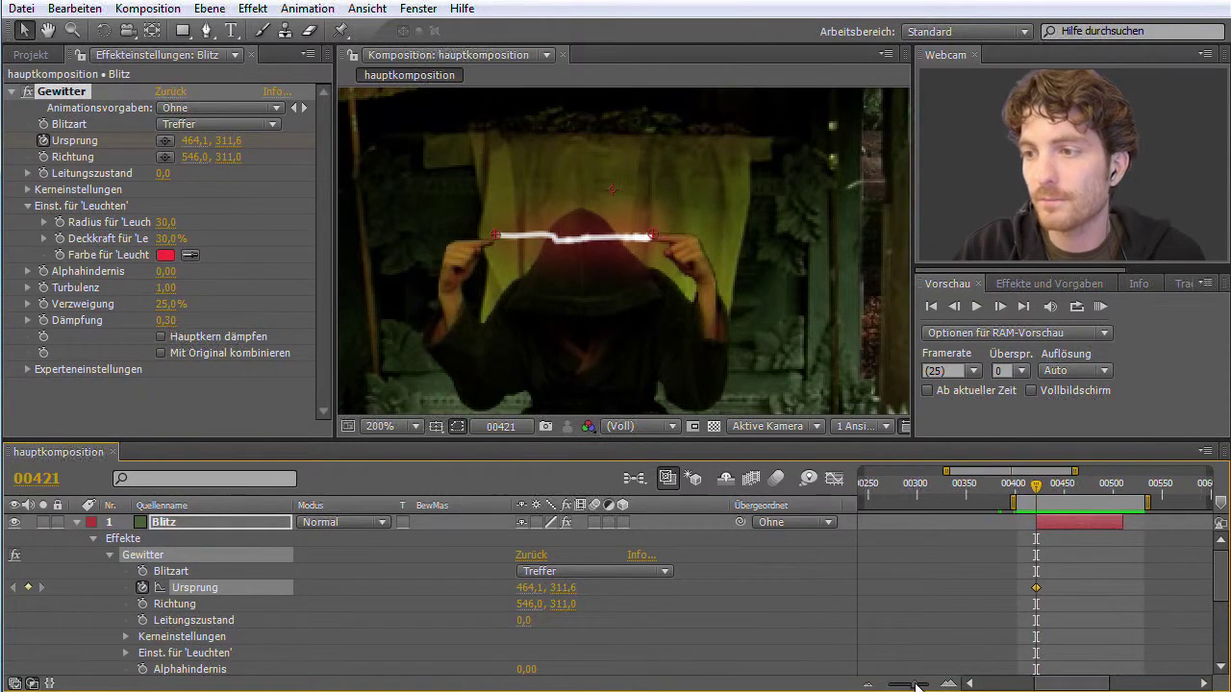
left_click_drag(1070, 685, 1084, 685)
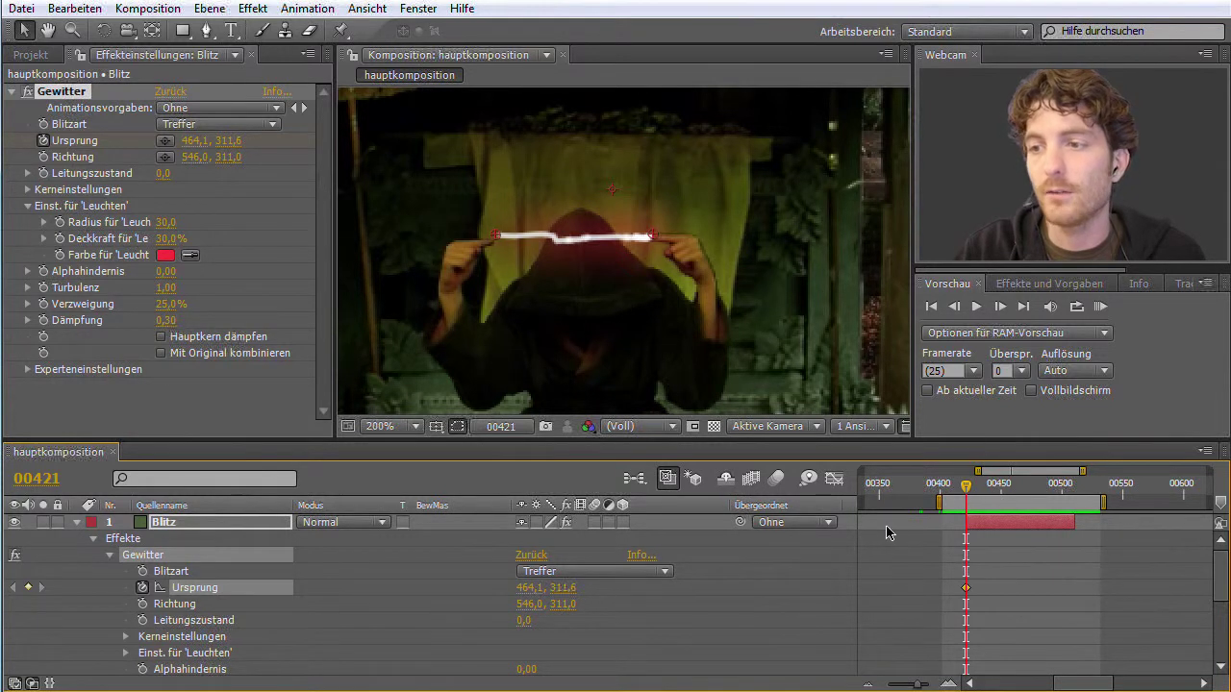
left_click_drag(966, 493, 1019, 496)
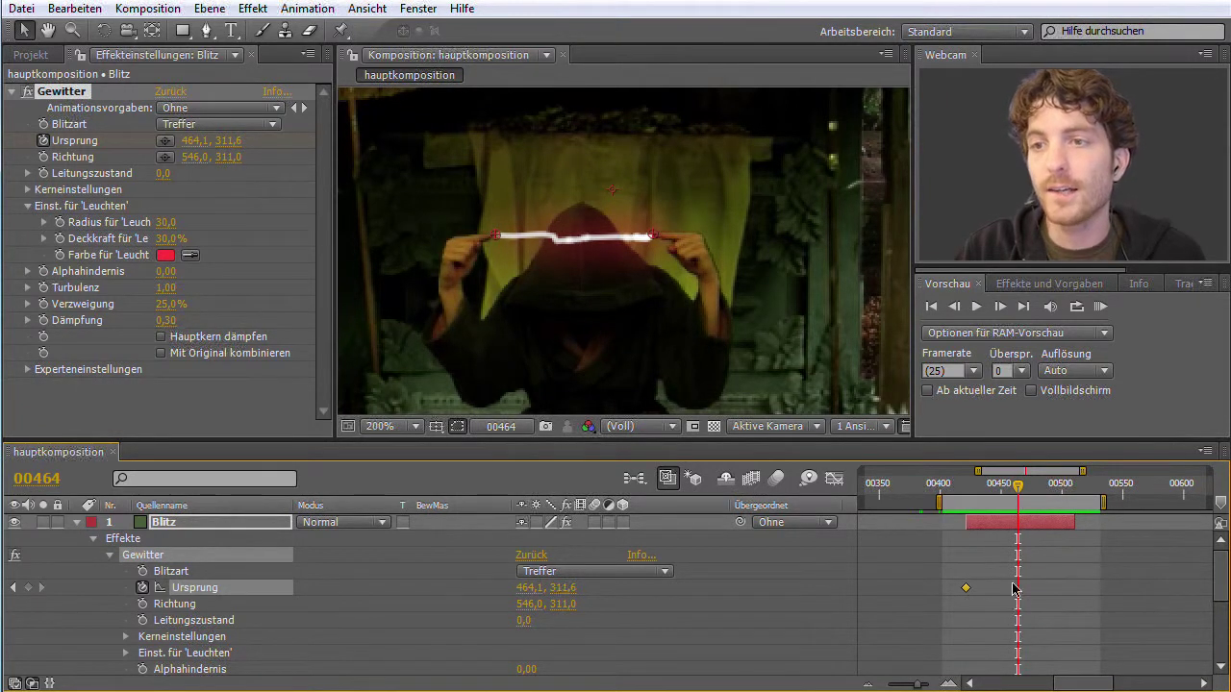
left_click_drag(1018, 494, 970, 497)
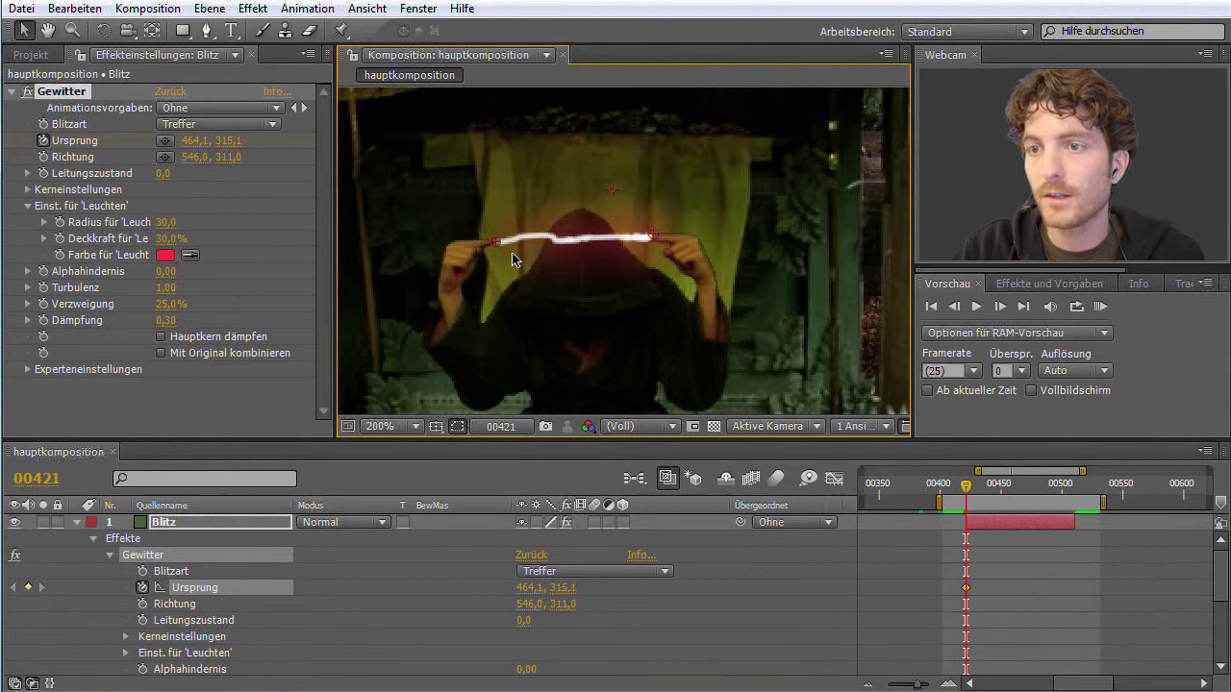
left_click_drag(966, 492, 1008, 492)
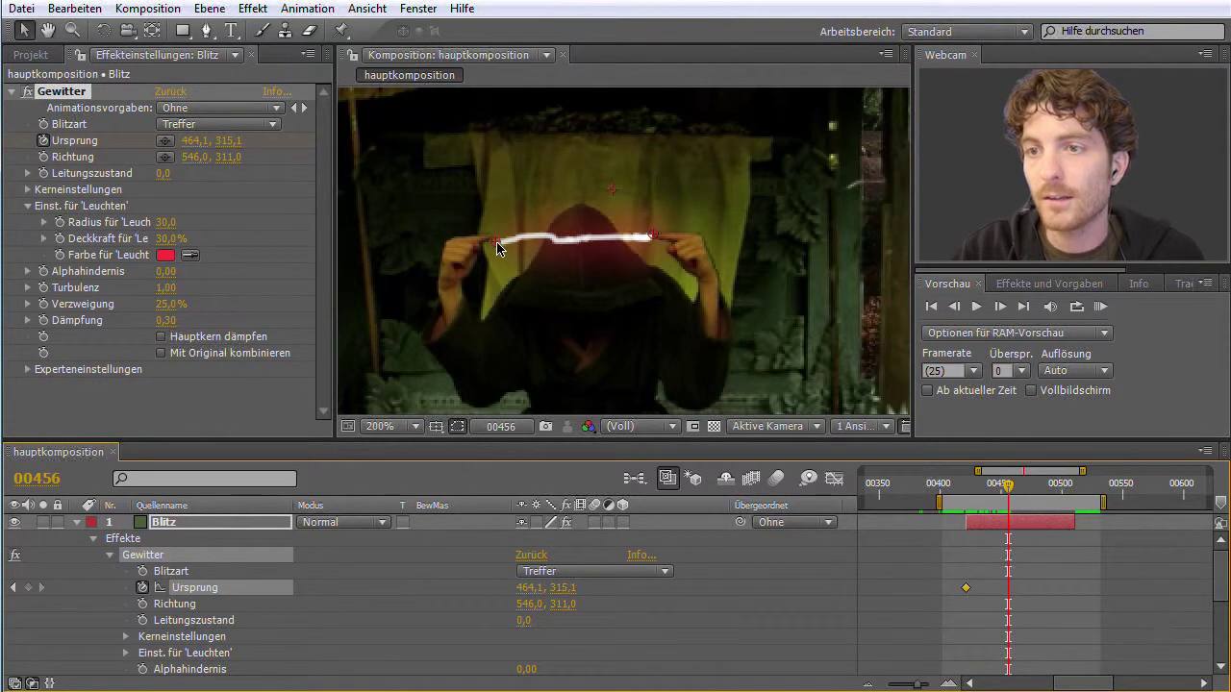
left_click_drag(496, 248, 495, 243)
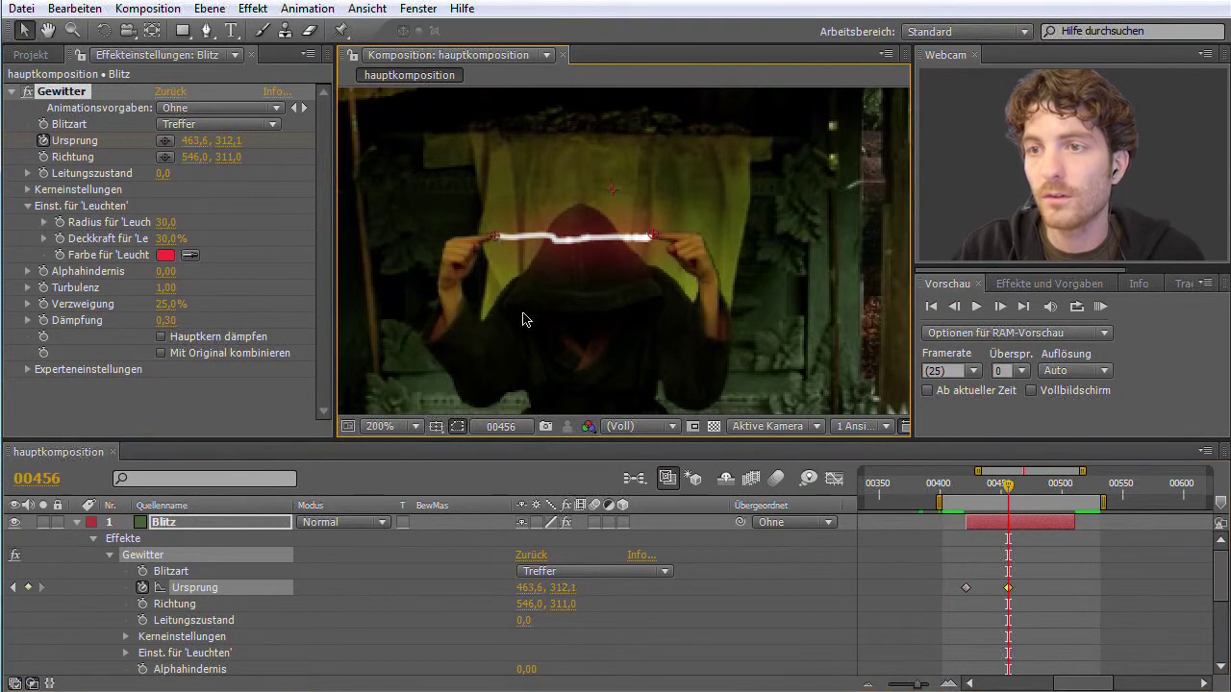
At 400% zoom, drag the origin onto the fingertip at frame 00499 and at 00447 (460,3, 313,5).
key("period")
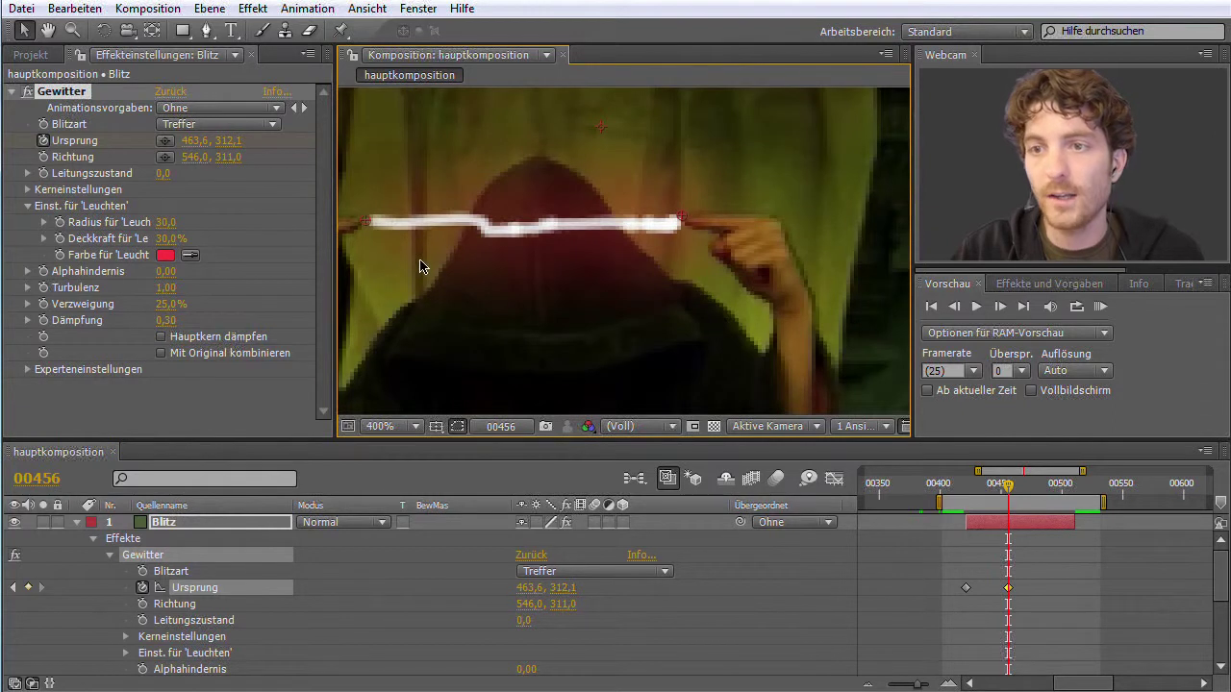
key("space")
left_click_drag(415, 260, 636, 261)
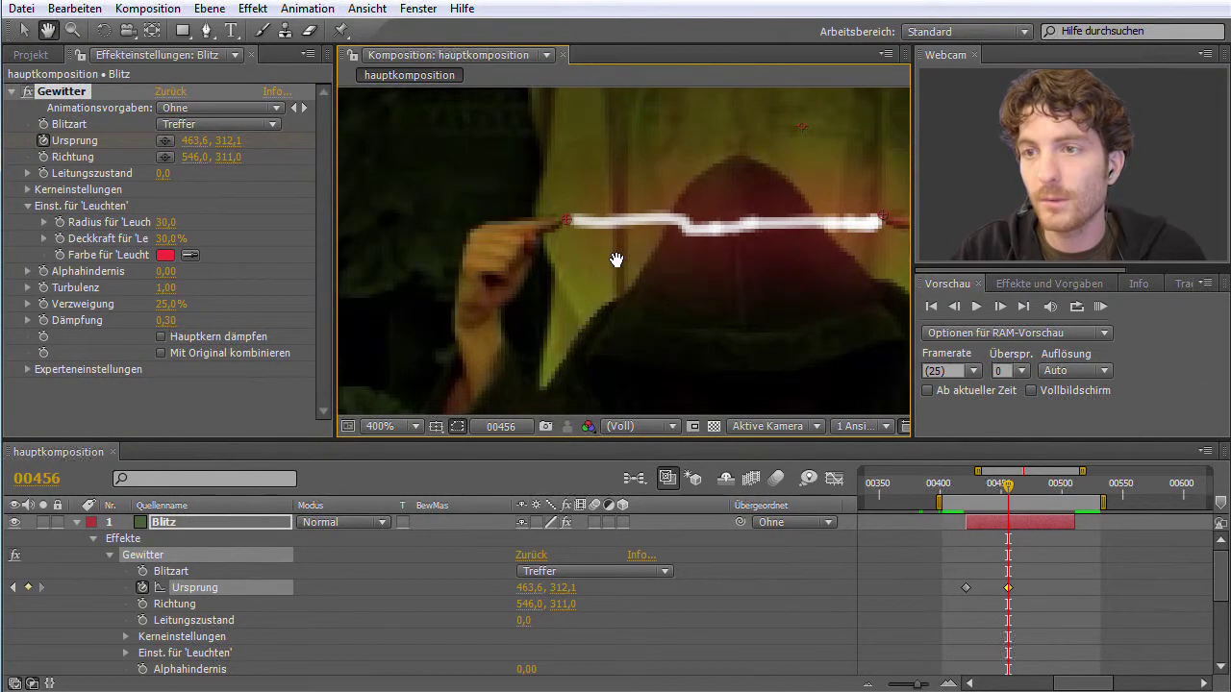
mouse_move(1013, 490)
left_mouse_down()
mouse_move(967, 503)
mouse_move(967, 610)
left_mouse_up()
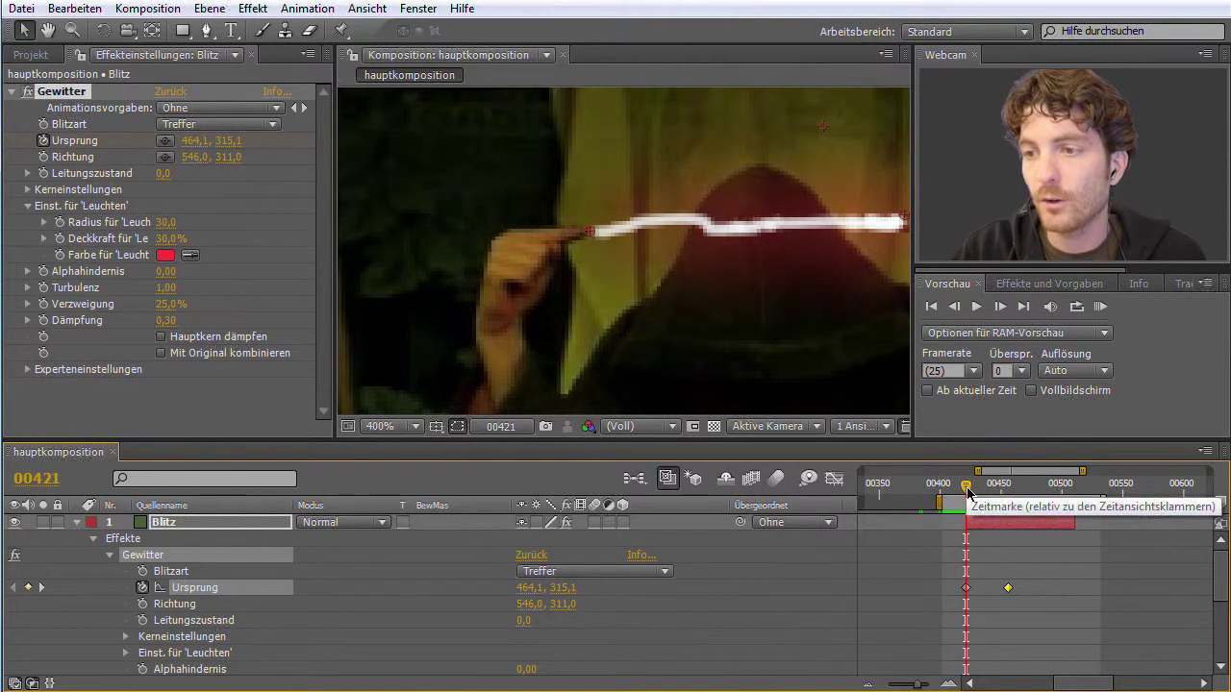
left_click_drag(968, 493, 993, 492)
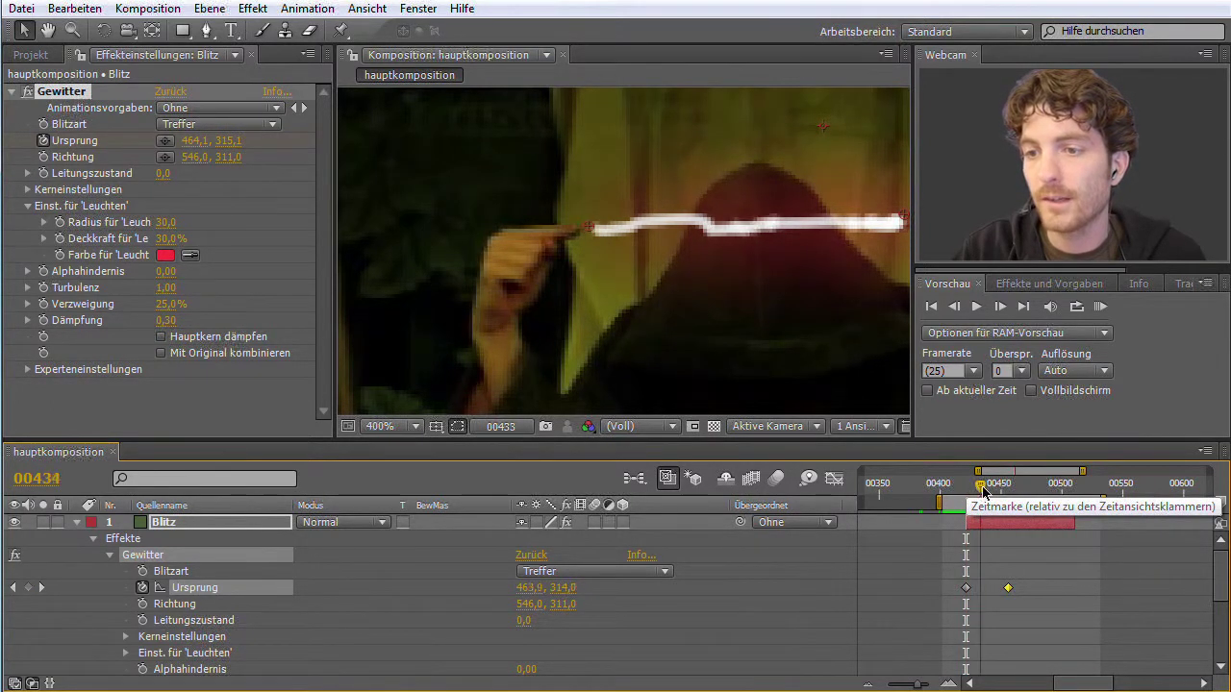
left_click_drag(993, 492, 1009, 486)
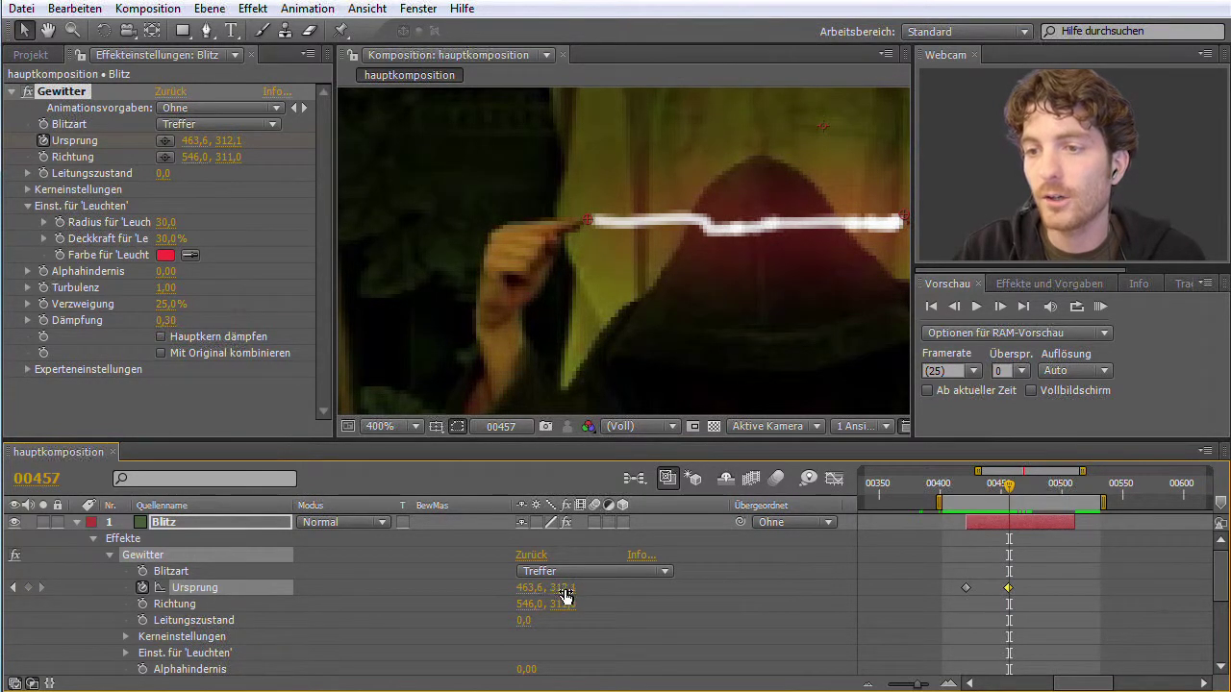
mouse_move(1014, 488)
left_mouse_down()
mouse_move(966, 497)
mouse_move(1063, 500)
left_mouse_up()
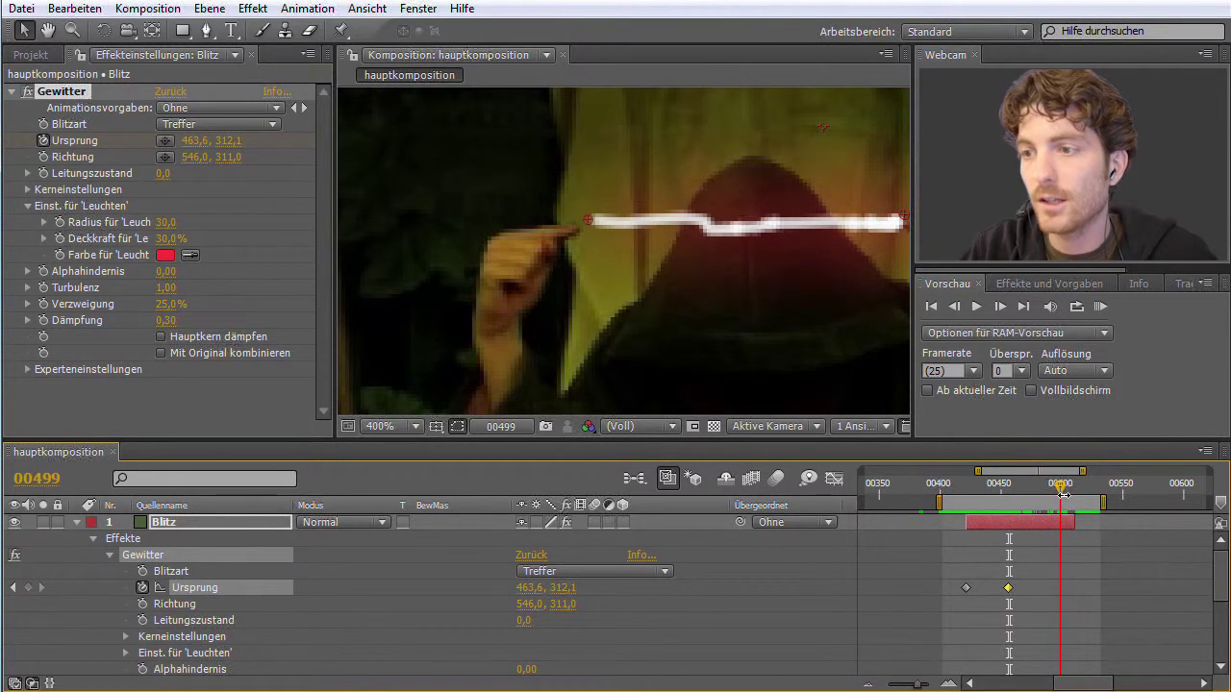
left_click_drag(589, 224, 574, 233)
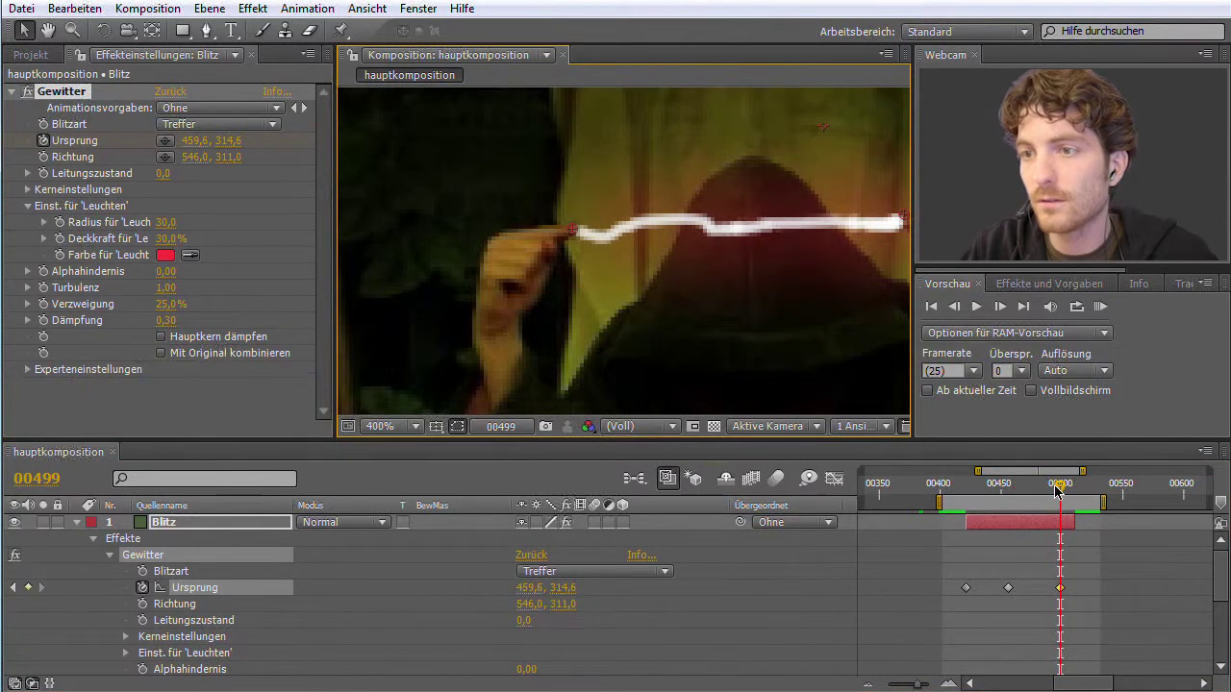
left_click_drag(1059, 492, 995, 497)
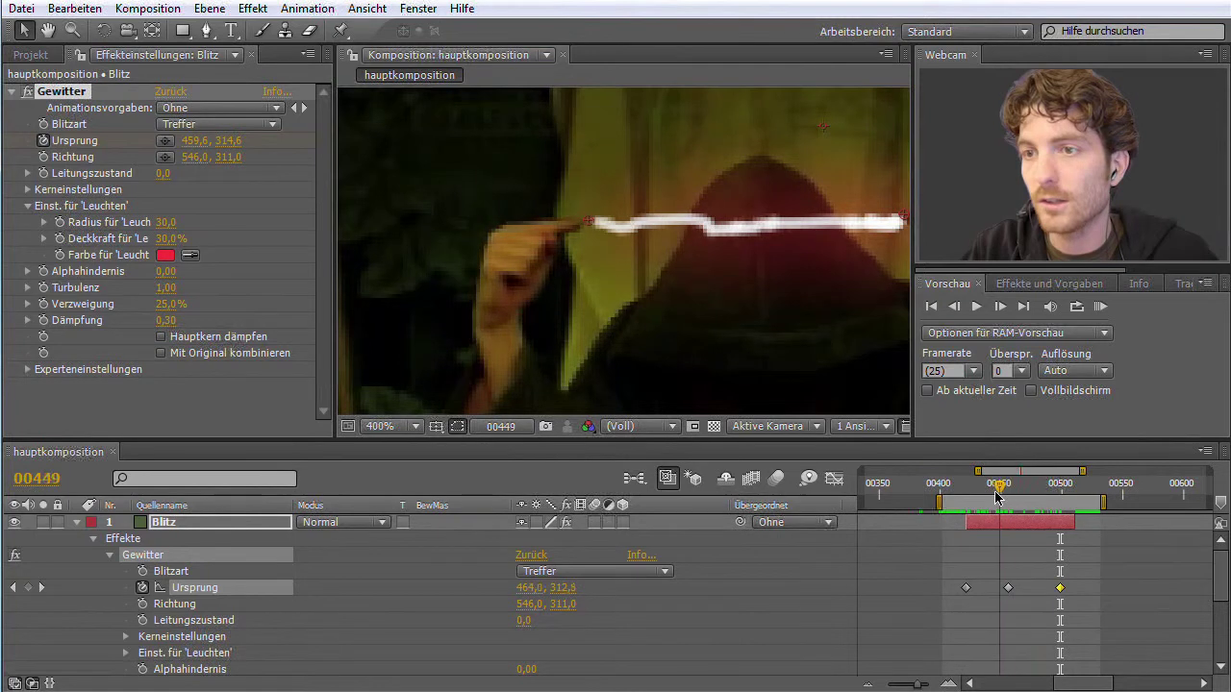
left_click_drag(591, 226, 574, 227)
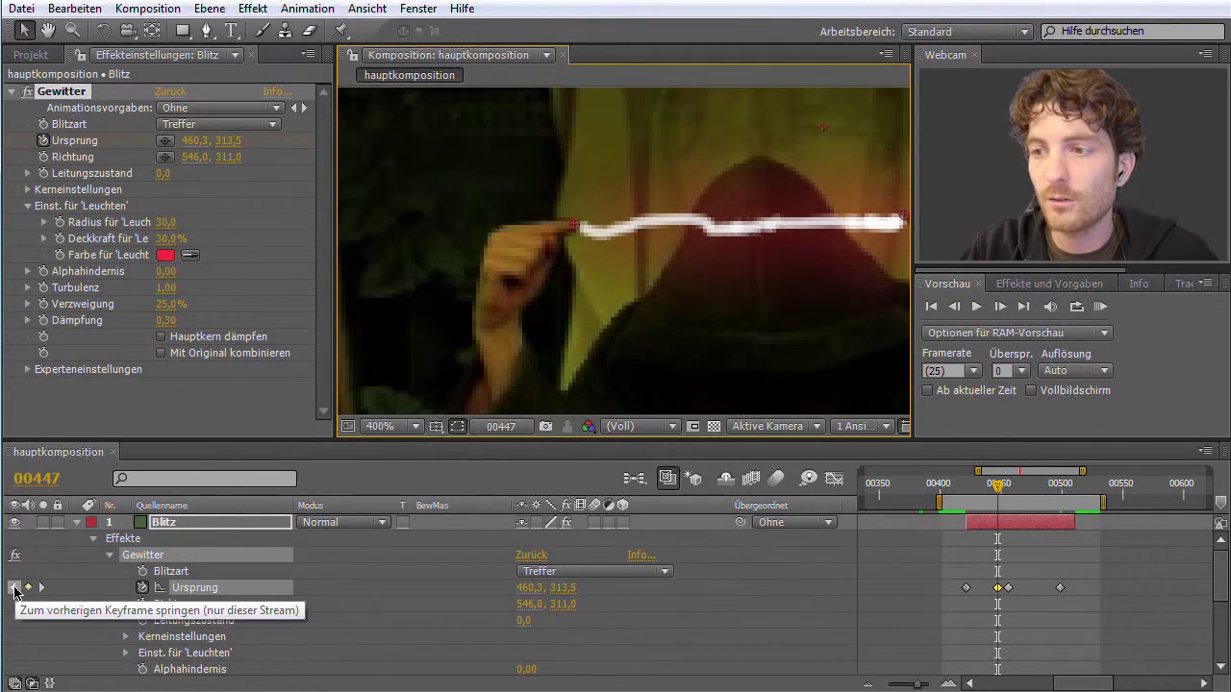
Step through the Ursprung keyframes and shift the 00456 origin slightly left onto the fingertip.
left_click(13, 588)
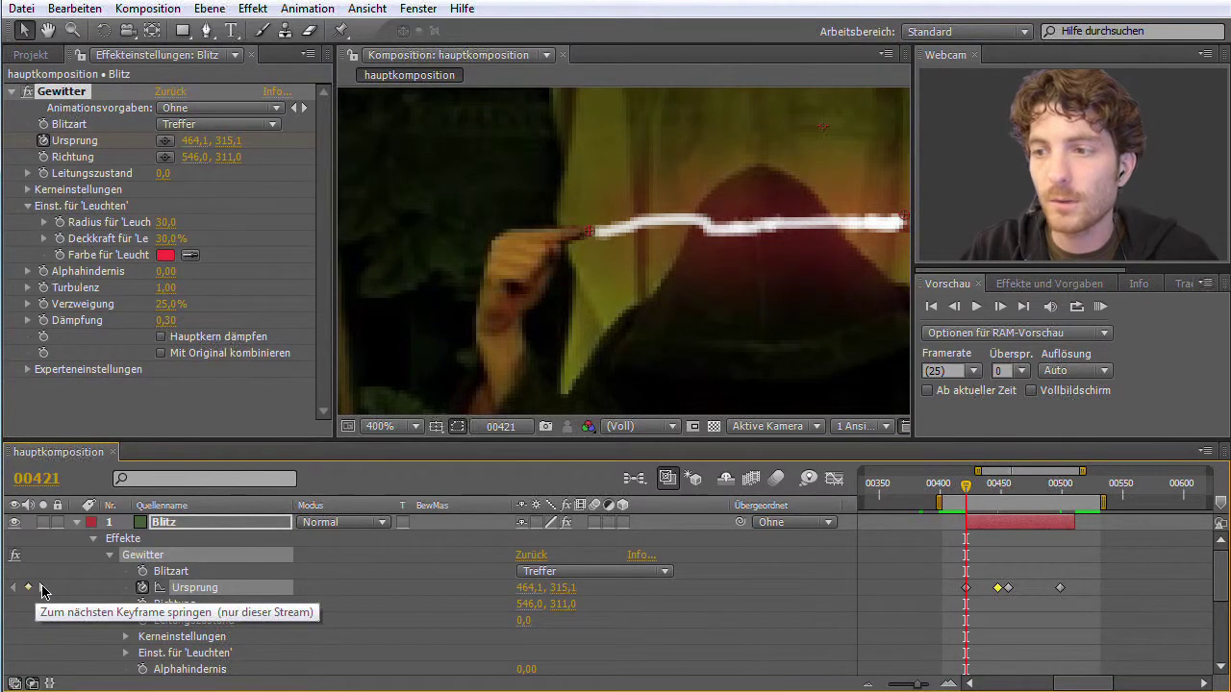
left_click(42, 587)
left_click(43, 588)
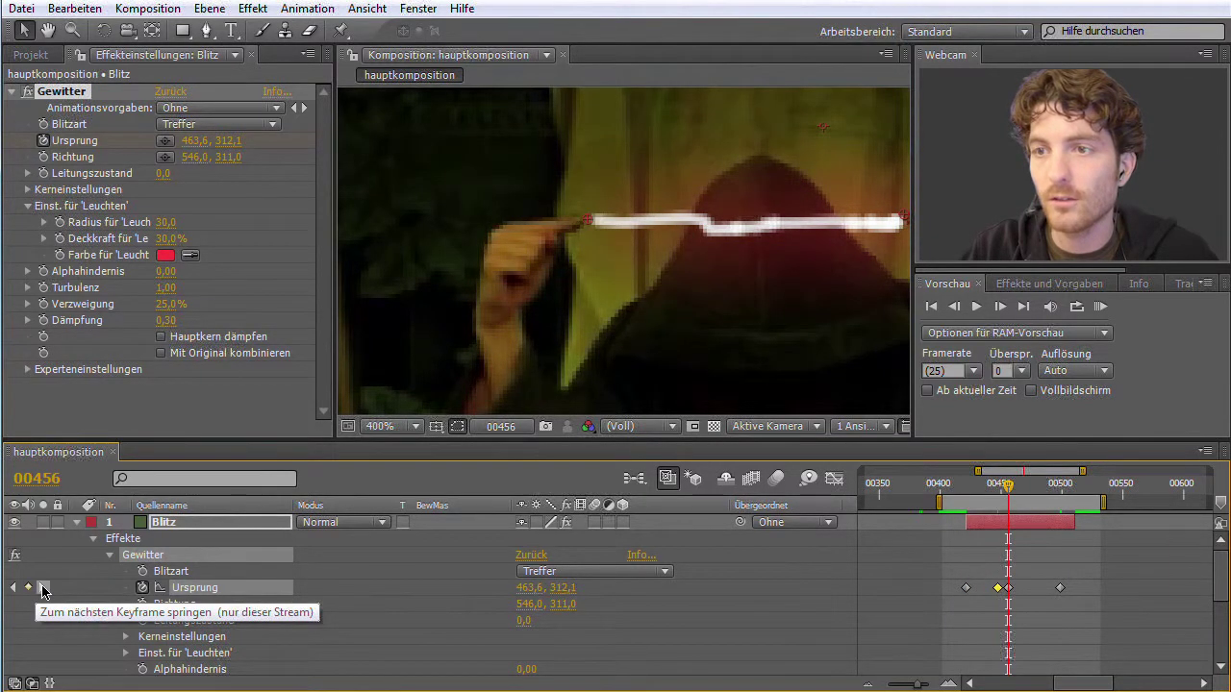
left_click(43, 587)
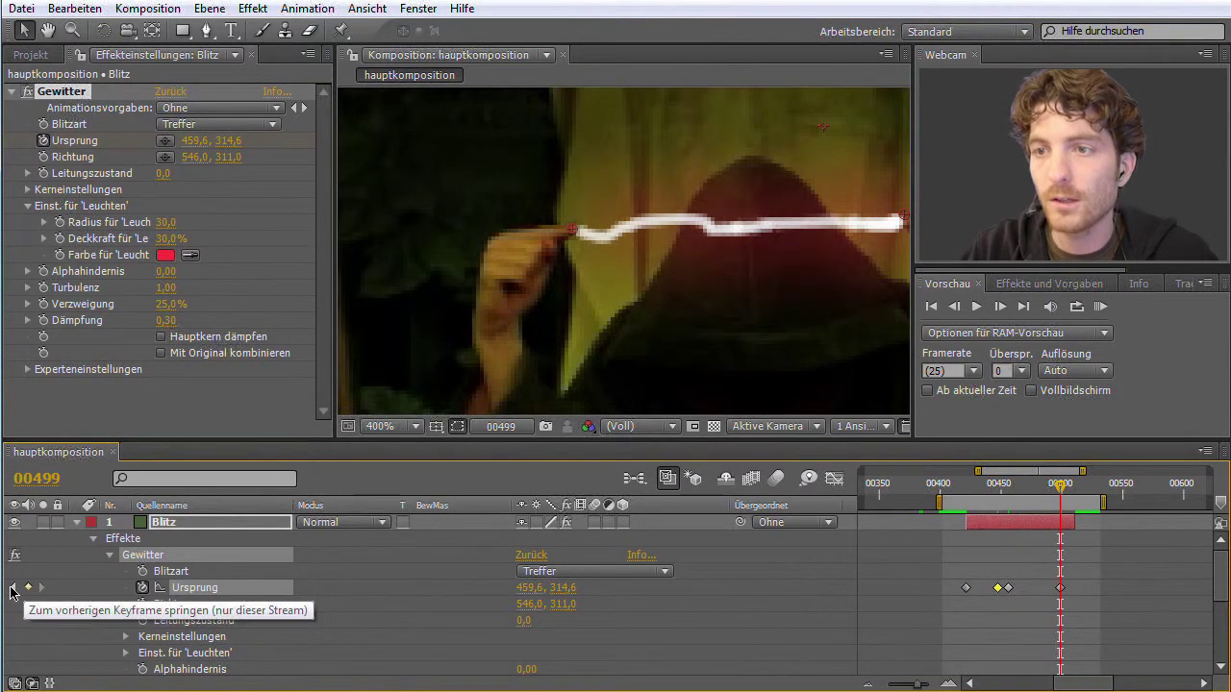
left_click(13, 587)
left_click(43, 588)
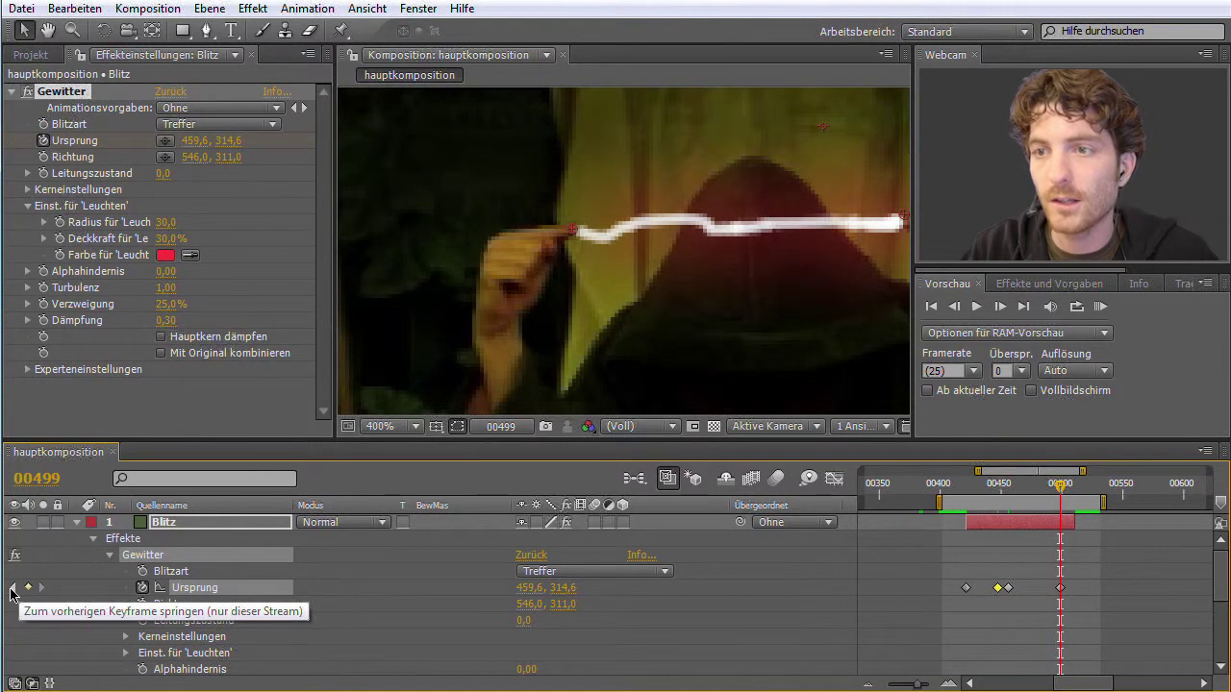
left_click(12, 589)
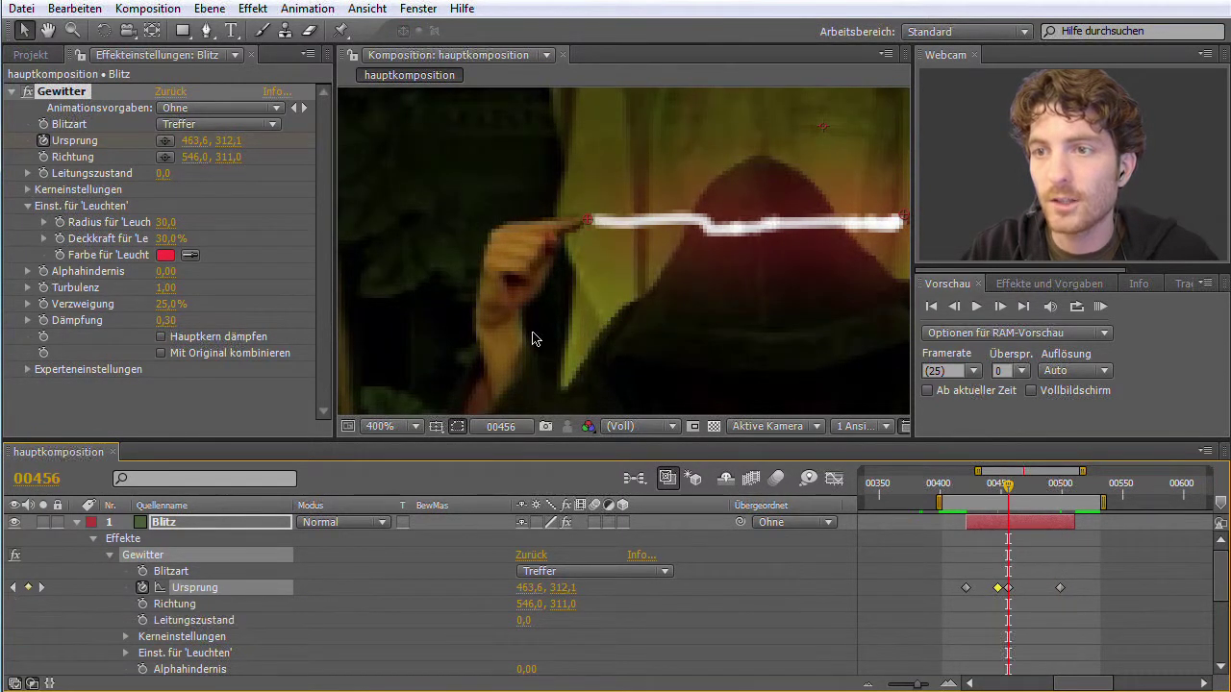
left_click_drag(589, 227, 579, 230)
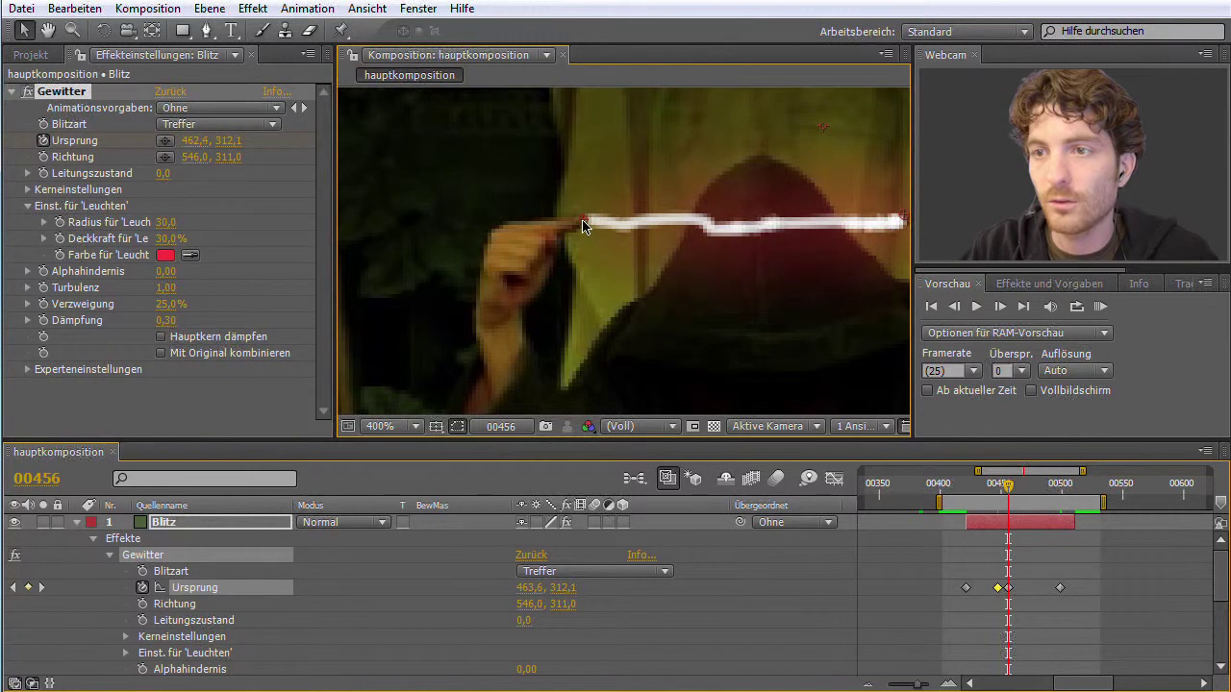
Add an Ursprung keyframe at frame 00510 placing the origin at 461,9, 315,4 on the fingertip.
mouse_move(1009, 483)
left_mouse_down()
mouse_move(1084, 485)
mouse_move(993, 486)
mouse_move(997, 496)
mouse_move(1080, 496)
left_mouse_up()
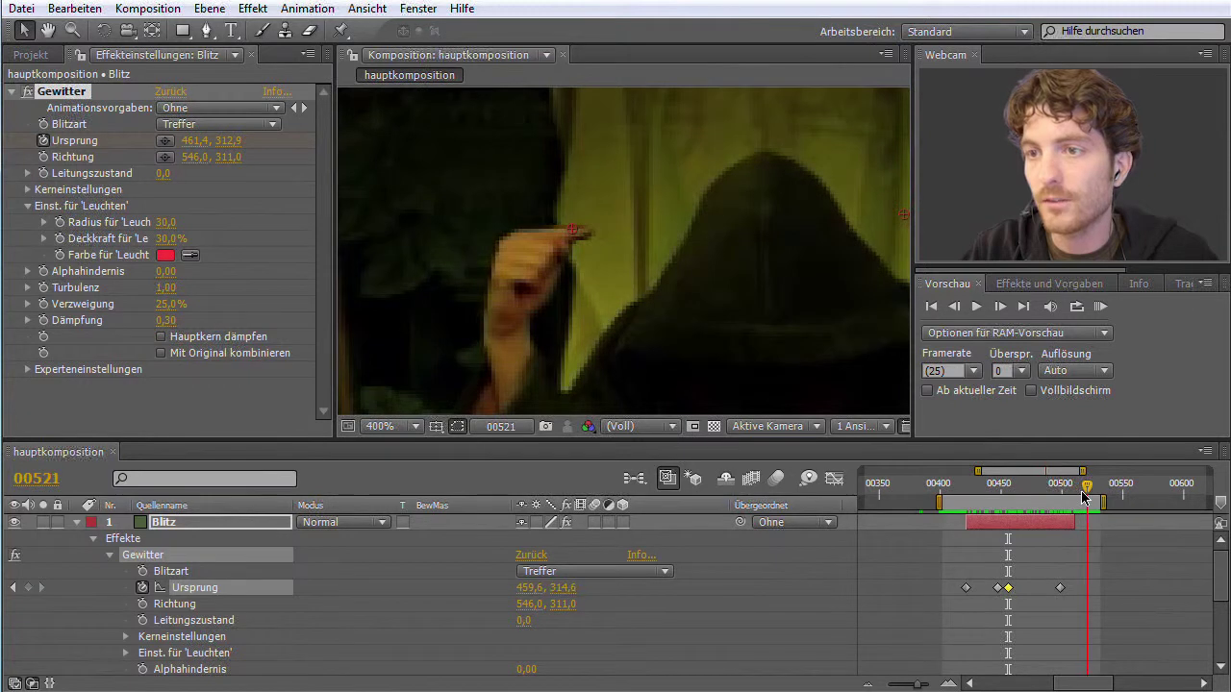
left_click_drag(1081, 496, 1070, 498)
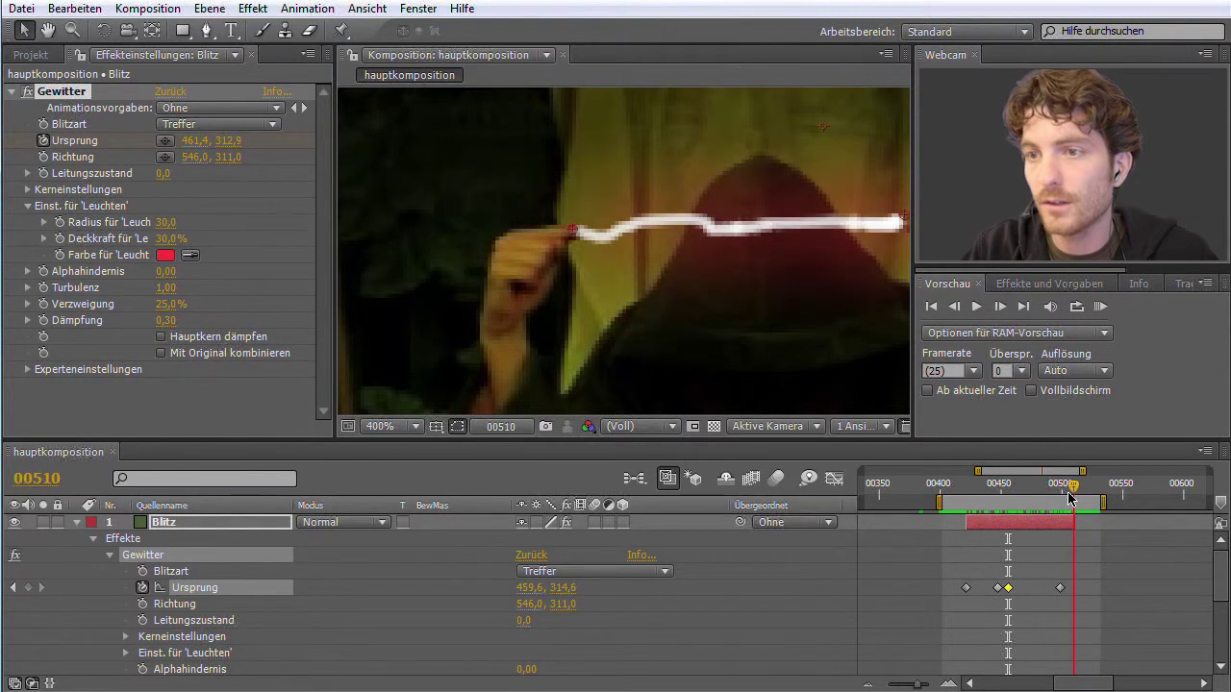
left_click_drag(575, 236, 585, 232)
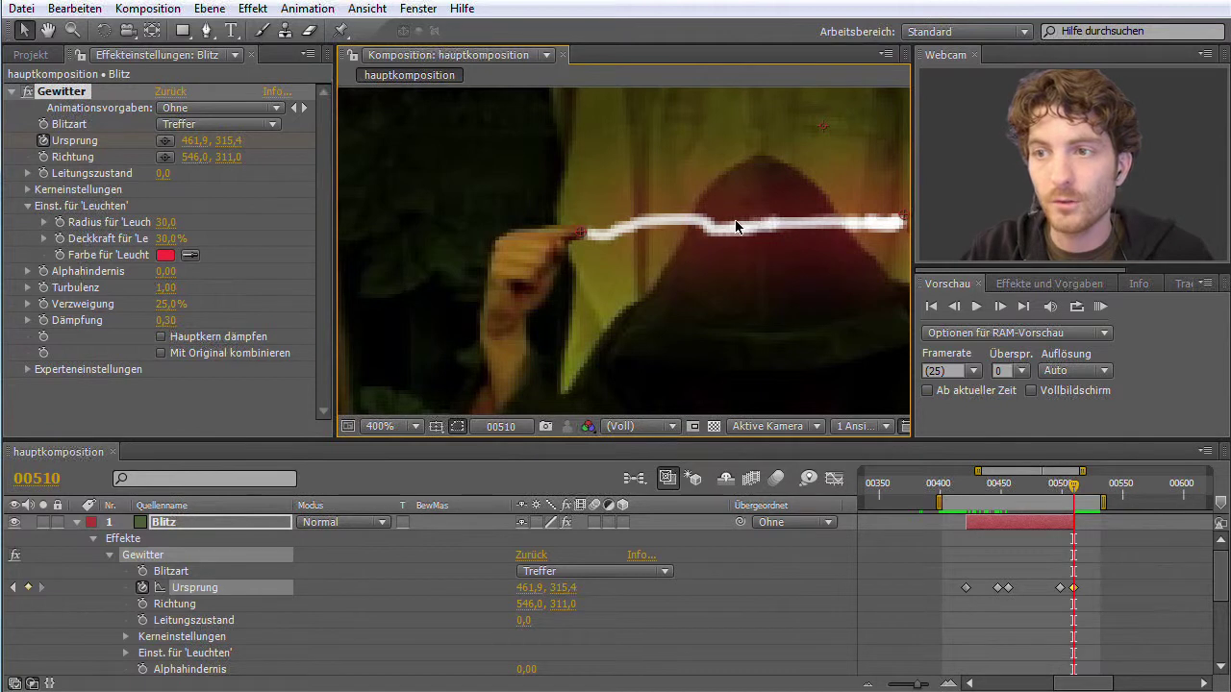
key("h")
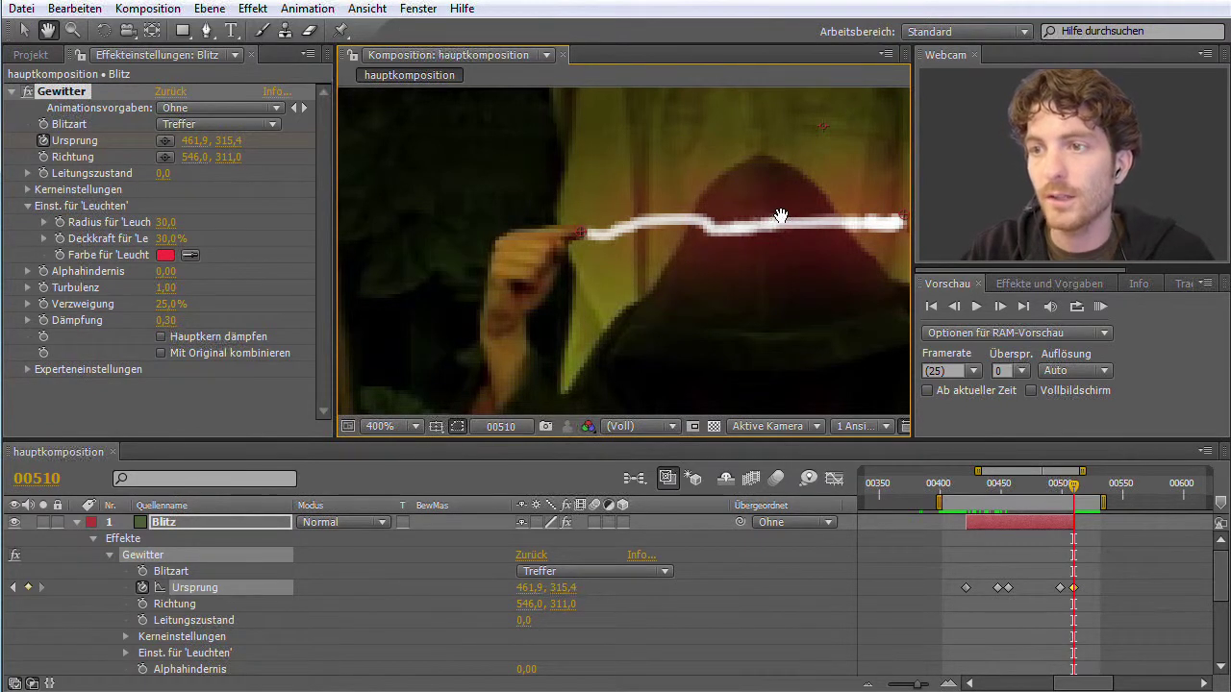
left_click_drag(781, 215, 577, 214)
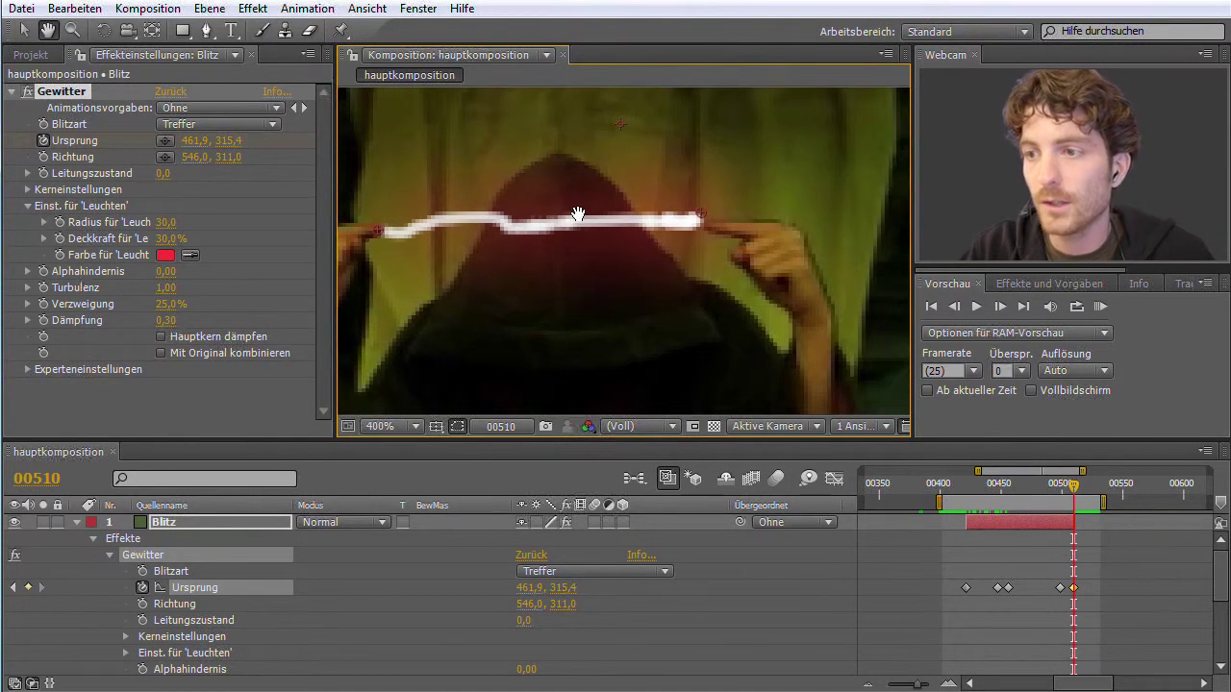
Select the Richtung property and drag the Gewitter bolt's end point up, then scrub to review.
key("v")
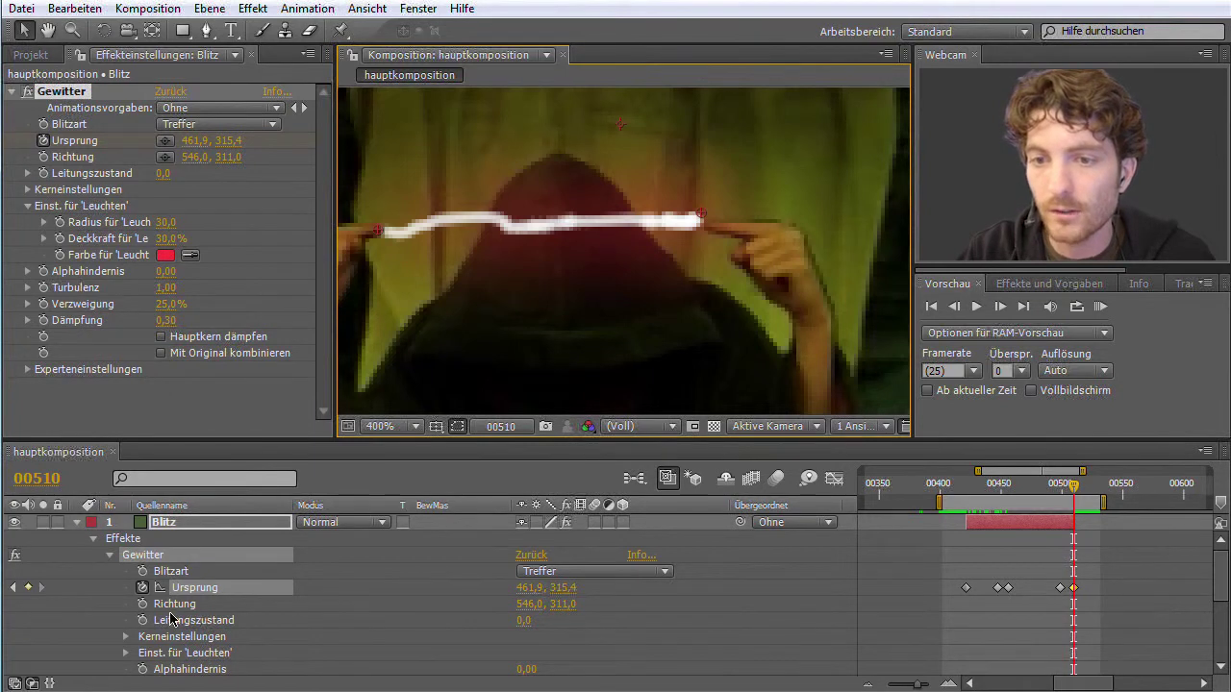
left_click(174, 604)
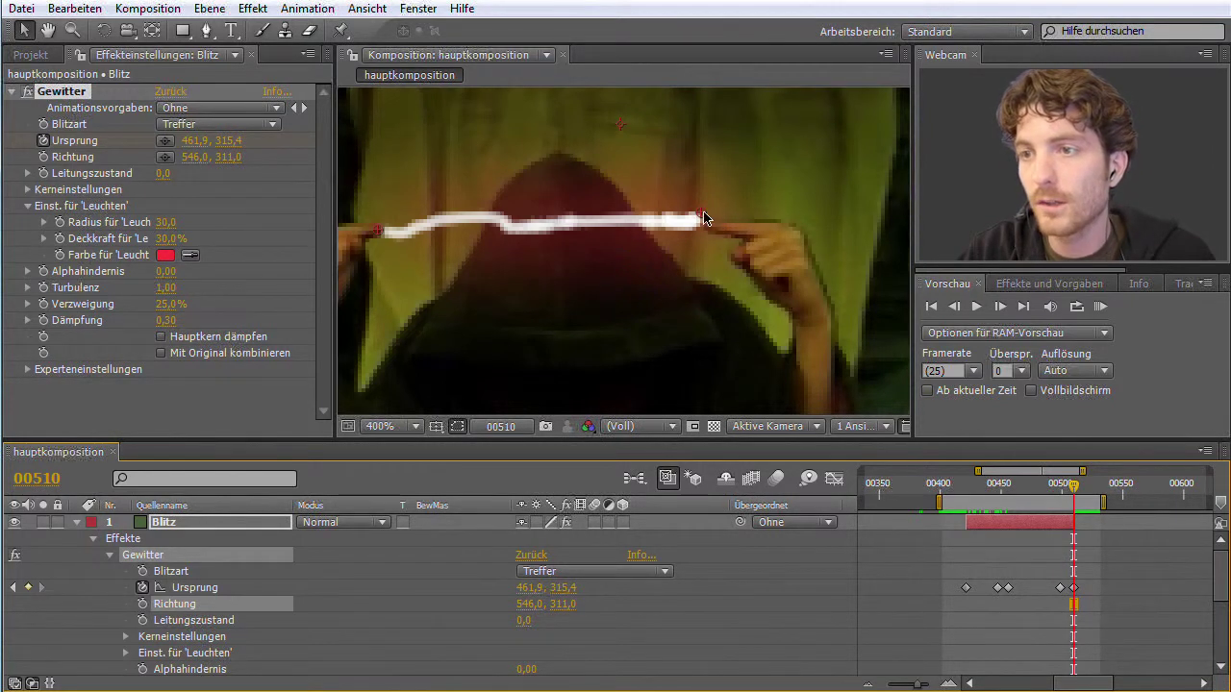
mouse_move(703, 218)
left_mouse_down()
mouse_move(681, 283)
mouse_move(669, 150)
left_mouse_up()
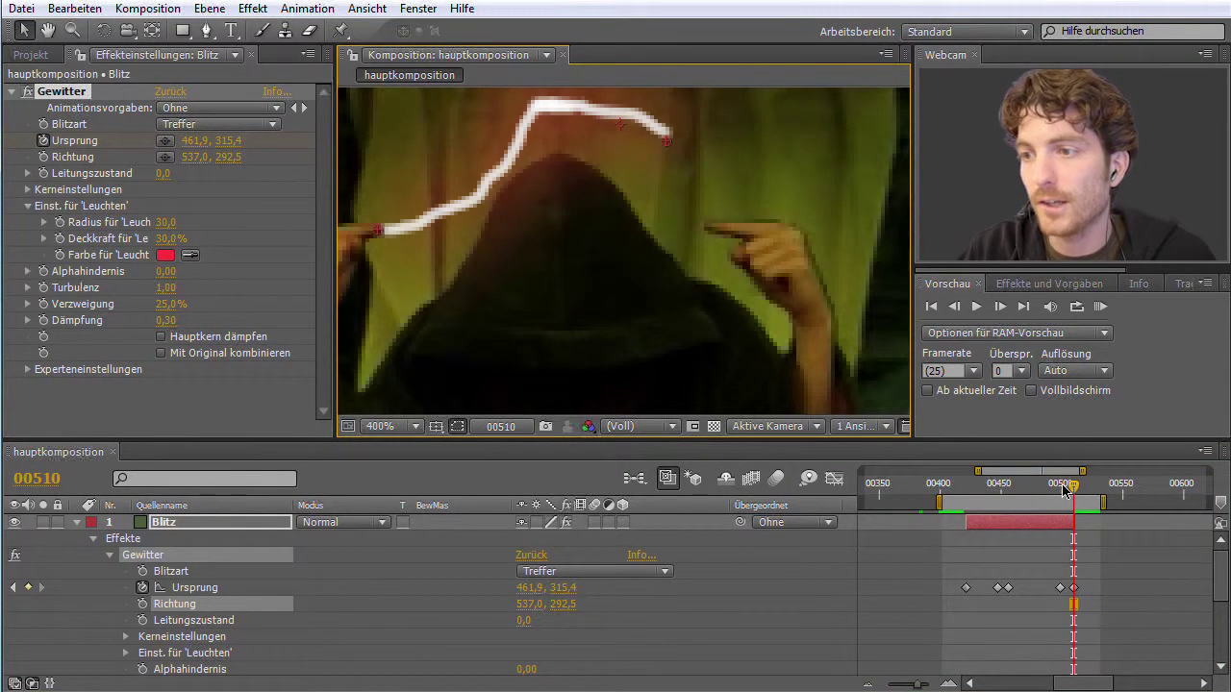
mouse_move(1074, 485)
left_mouse_down()
mouse_move(1092, 513)
mouse_move(1073, 512)
left_mouse_up()
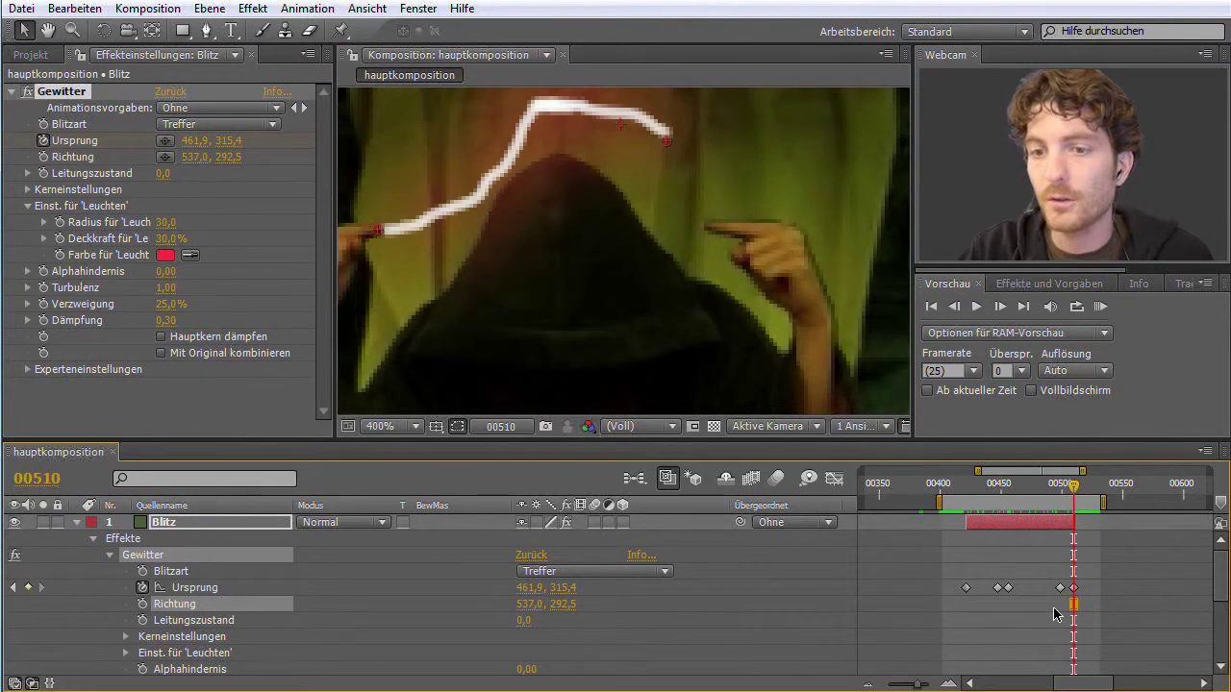
Start Richtung keyframing and nudge the end point slightly lower at frame 00508.
left_click(142, 604)
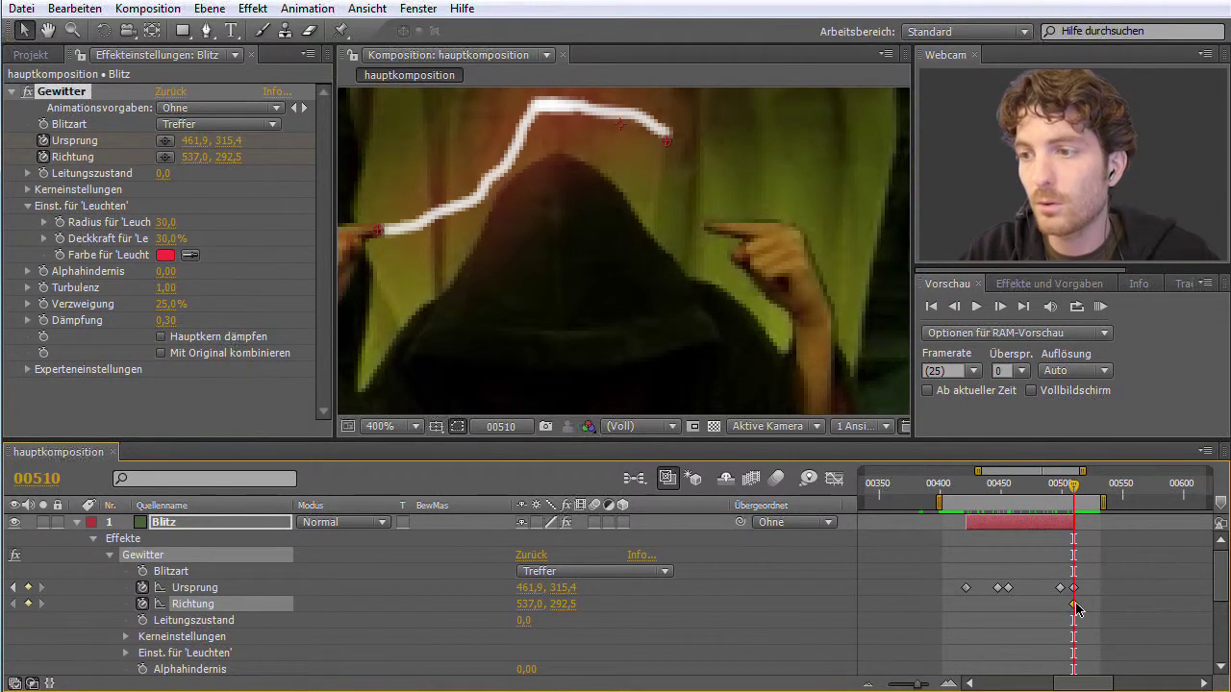
left_click(1058, 494)
left_click_drag(1058, 493, 1075, 493)
key("Page_Up")
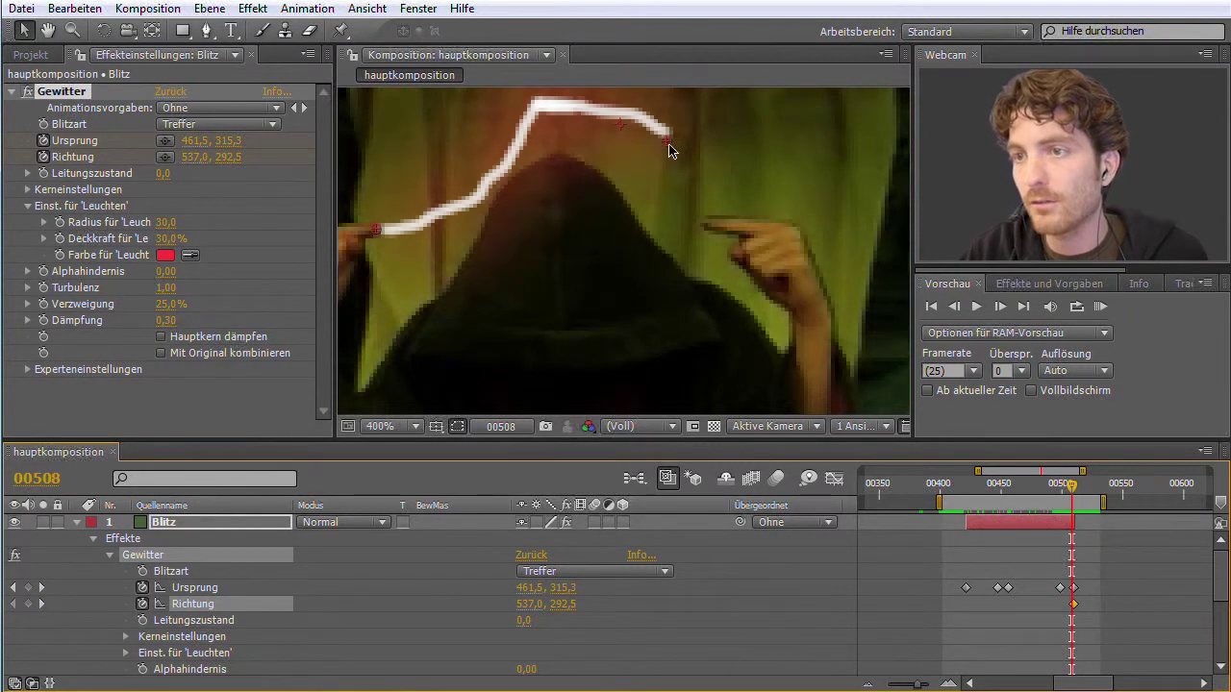
left_click_drag(670, 146, 667, 163)
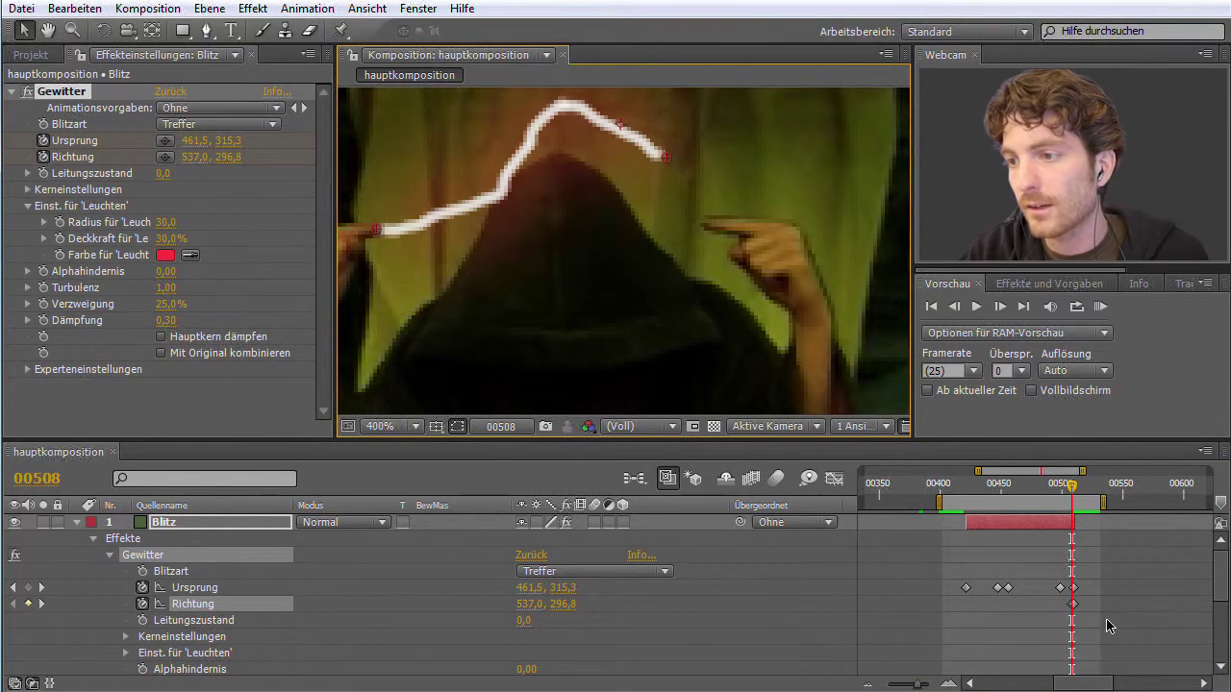
mouse_move(911, 687)
left_mouse_down()
mouse_move(933, 689)
mouse_move(913, 687)
left_mouse_up()
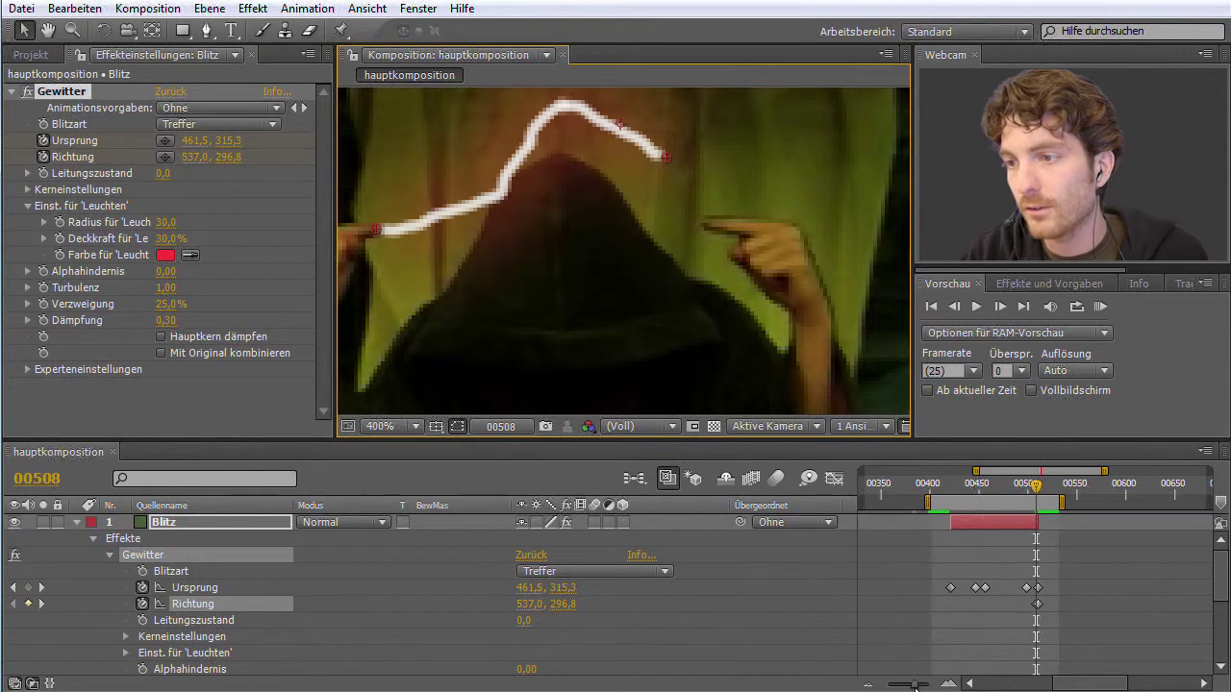
Undo the nudge and pin the bolt's end onto the right fingertip at frame 00510.
left_click(74, 9)
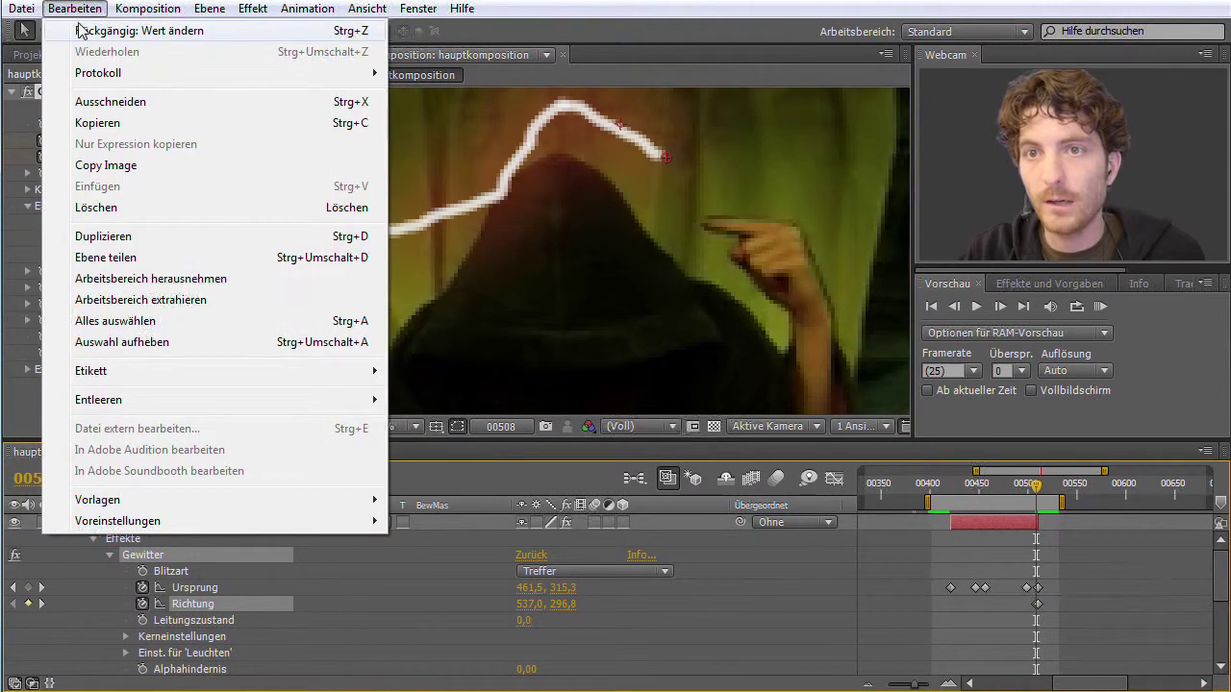
left_click(92, 32)
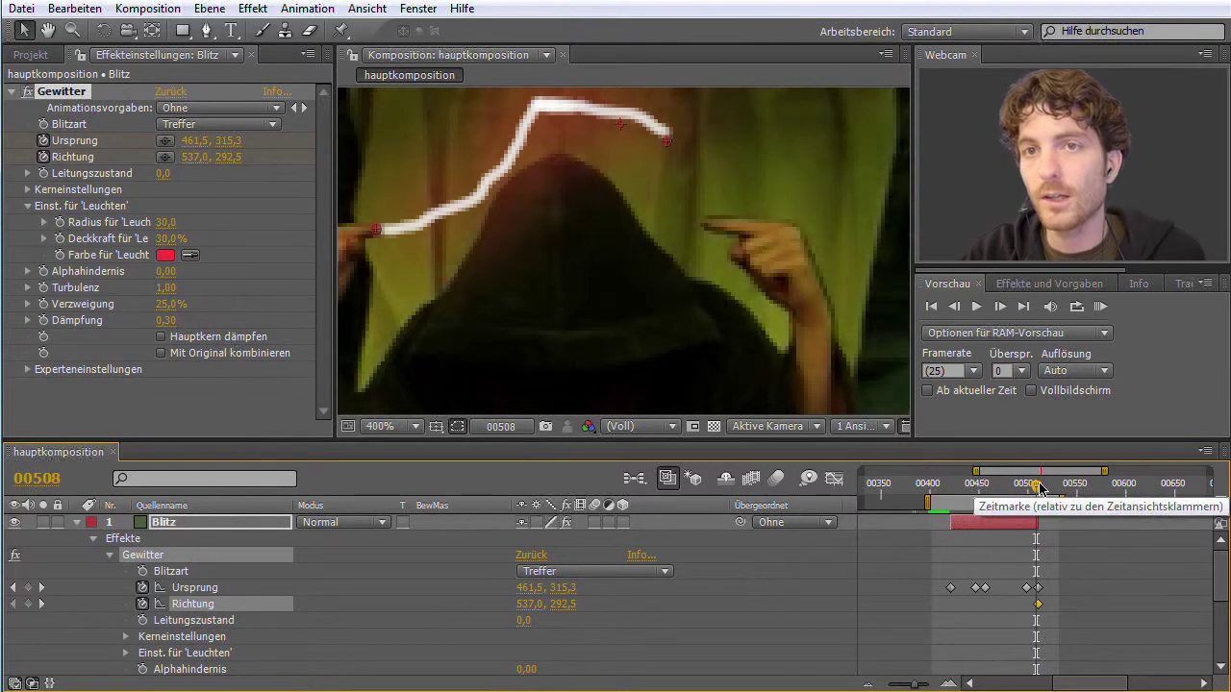
left_click_drag(1038, 488, 1041, 490)
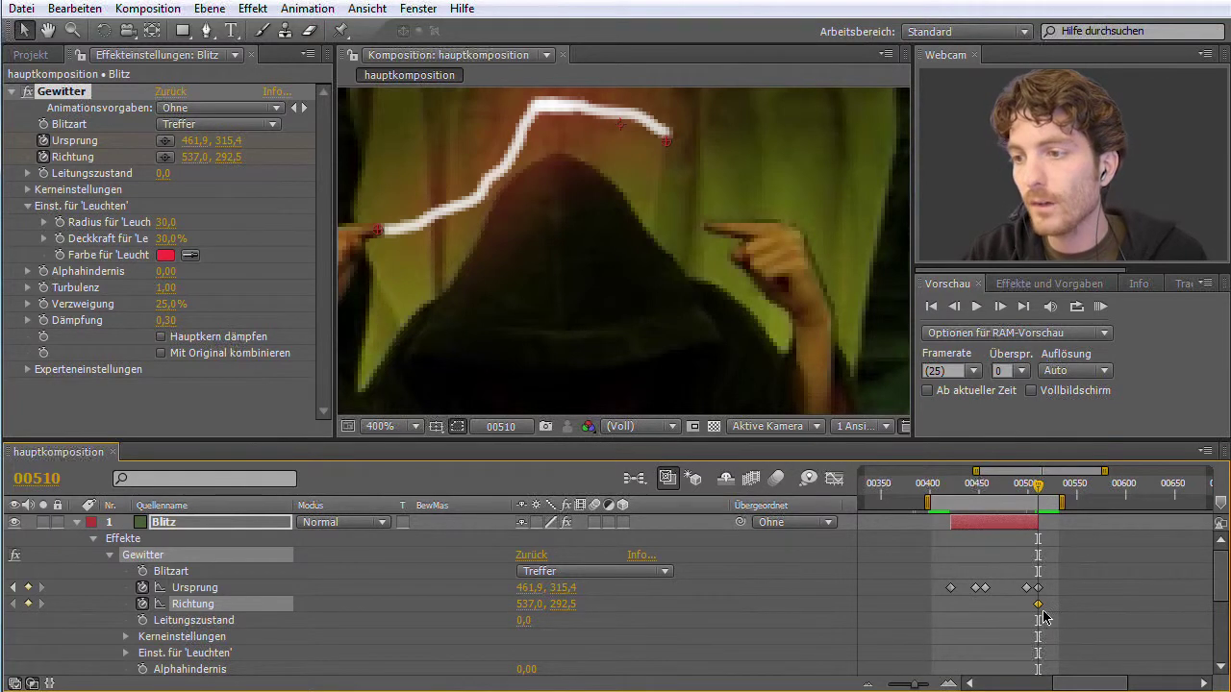
left_click_drag(669, 149, 710, 225)
Keyframe the bolt's end onto the fingertip at frames 00487, 00446 and around 00420.
left_click_drag(1038, 486, 1015, 488)
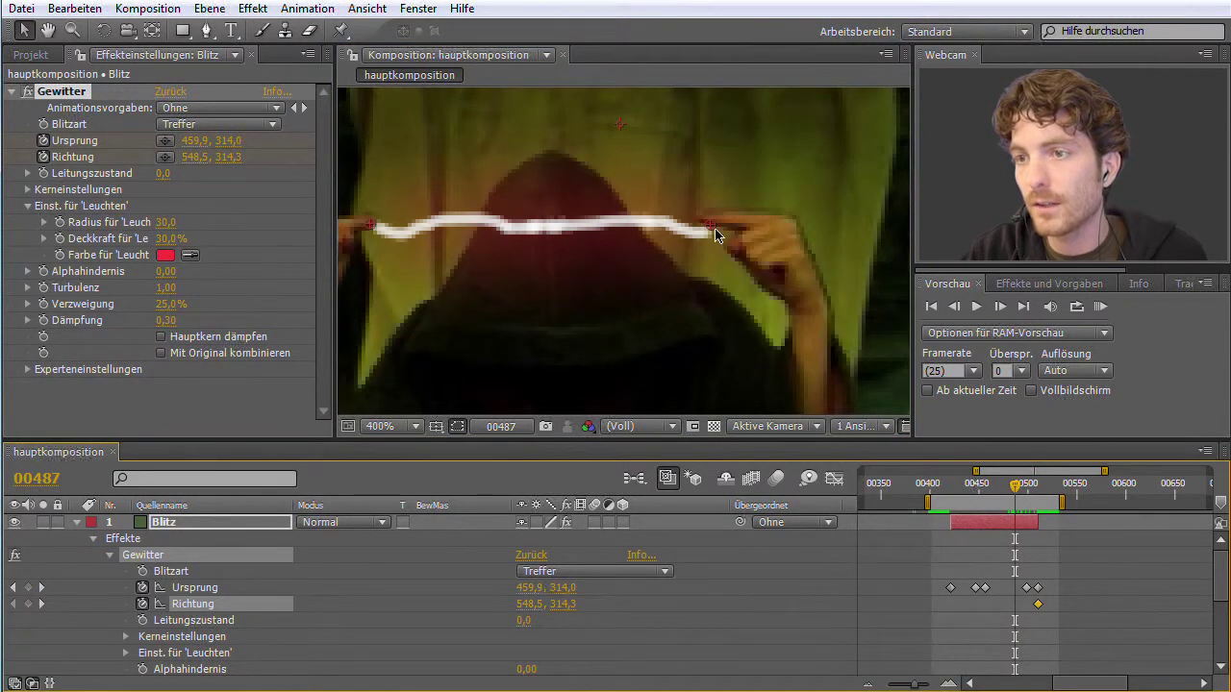
left_click_drag(710, 229, 699, 224)
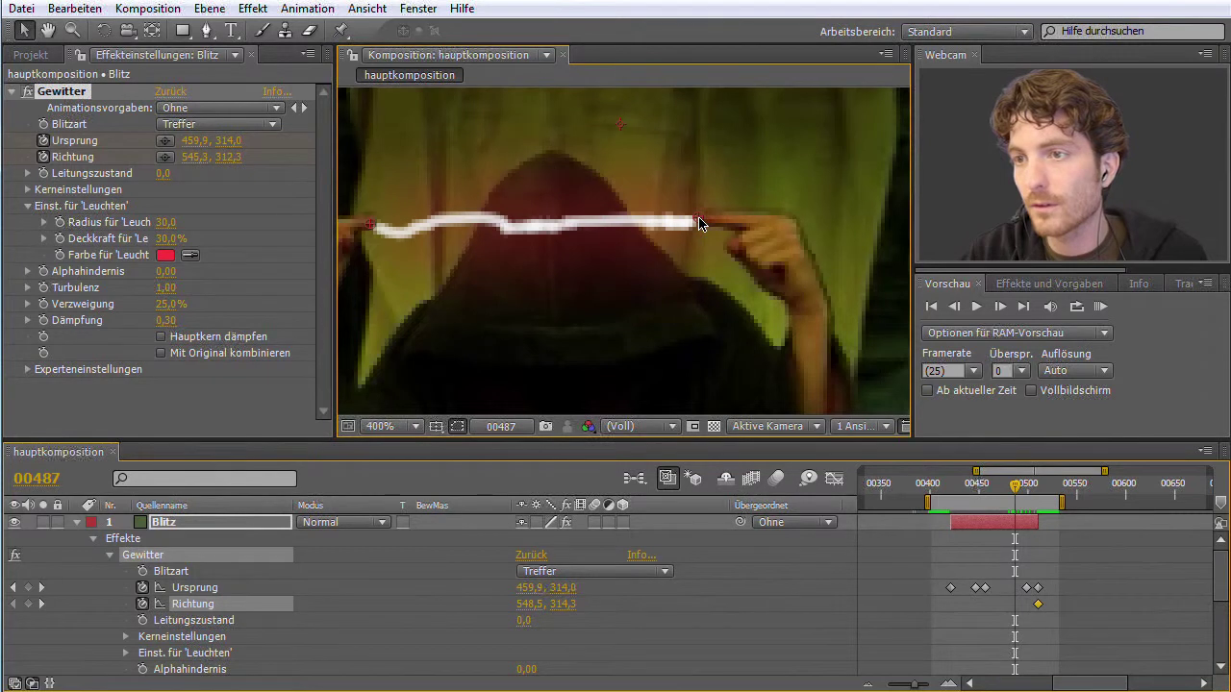
left_click_drag(1014, 500, 974, 499)
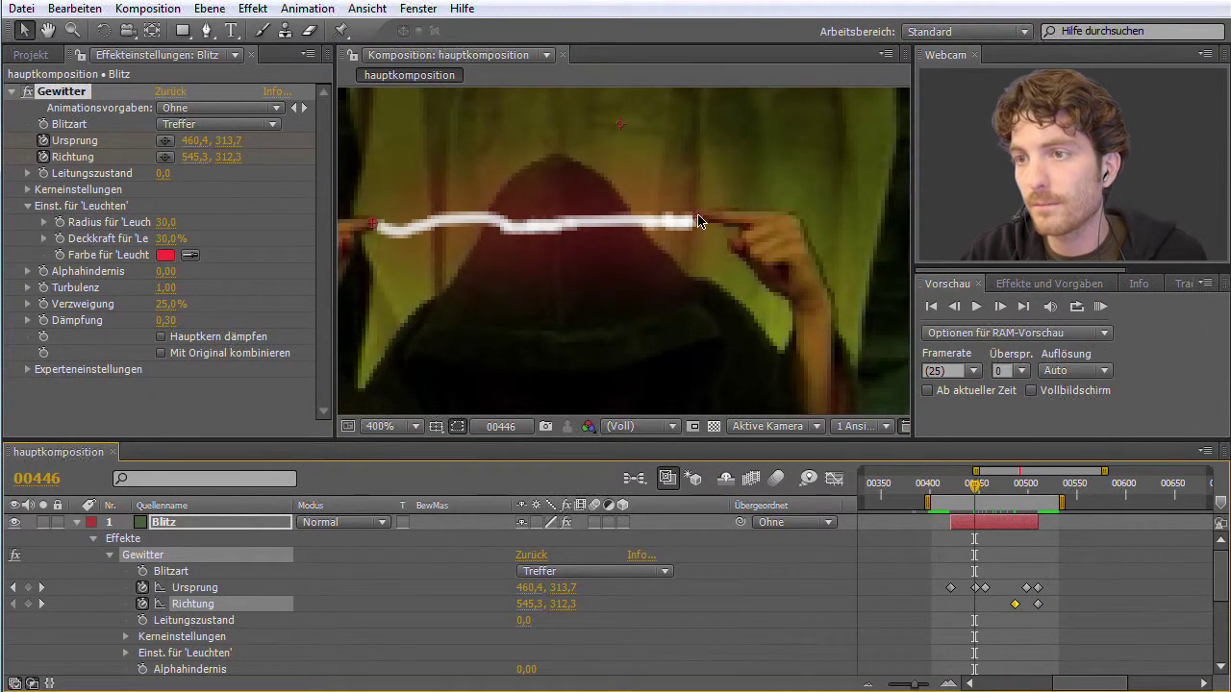
left_click_drag(704, 218, 707, 219)
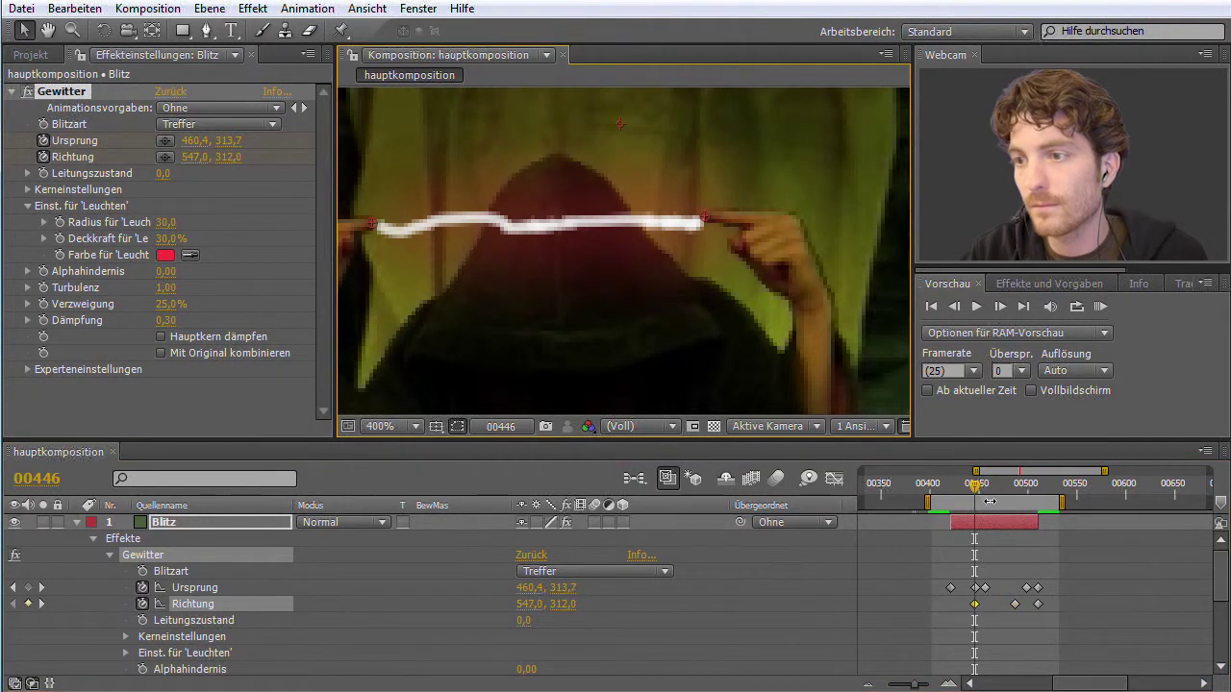
left_click_drag(977, 492, 953, 490)
left_click_drag(703, 221, 697, 222)
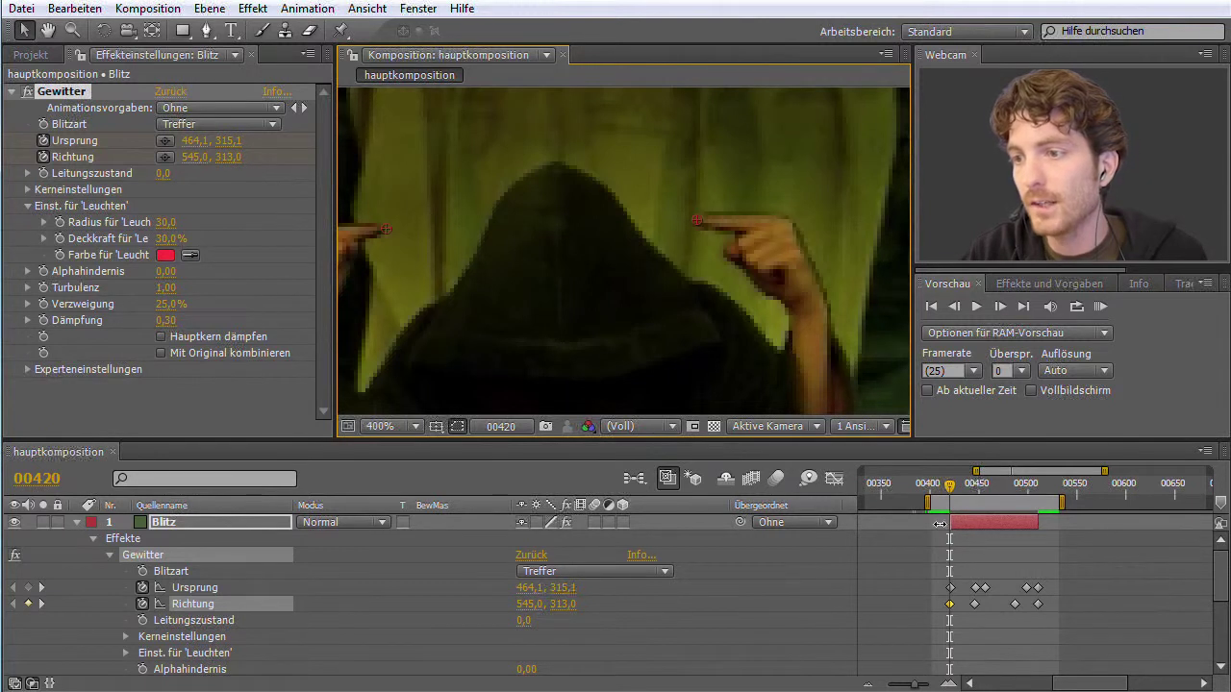
Check frames 00420–00421, zoom the timeline out, and jump ahead to 00526.
scroll(1050, 597, "up", 5)
scroll(1050, 597, "up", 5)
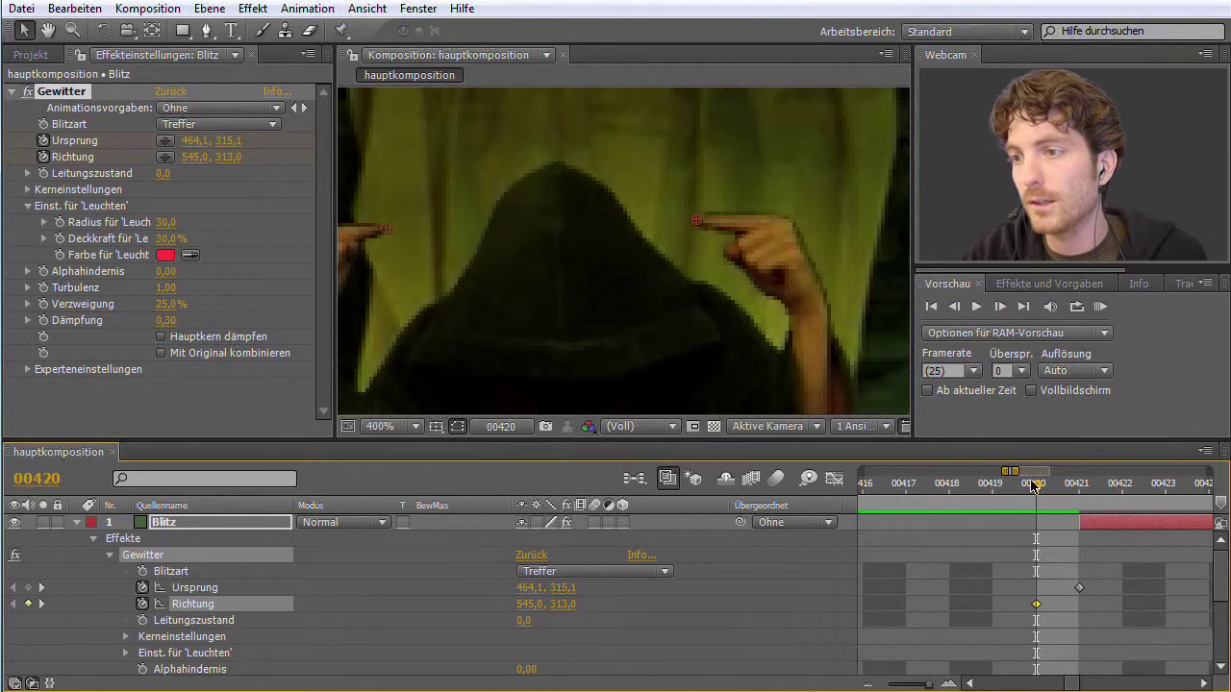
left_click_drag(1043, 494, 1120, 494)
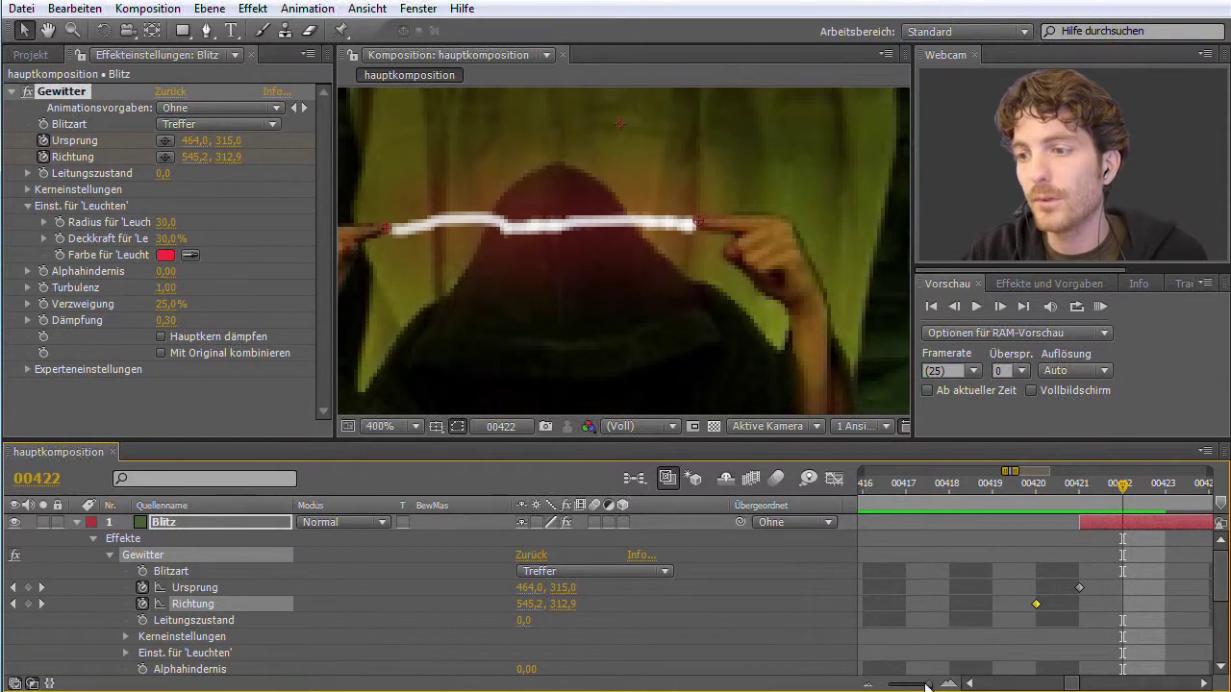
left_click_drag(930, 686, 913, 685)
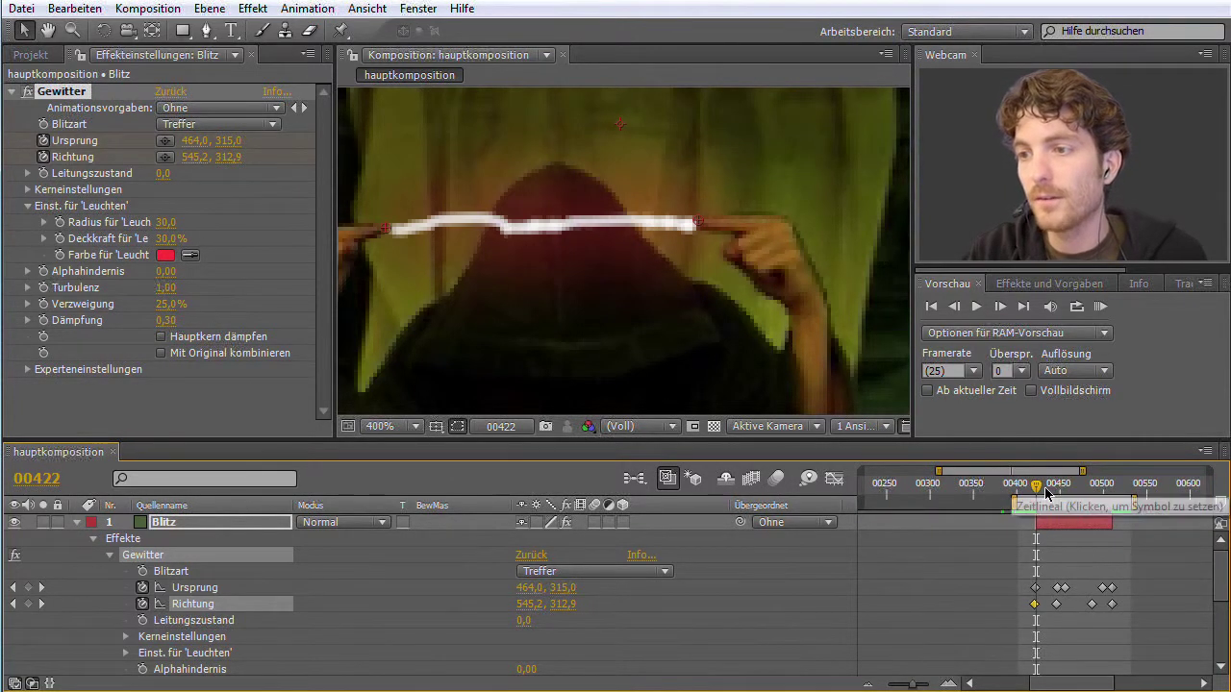
left_click_drag(1036, 490, 1125, 490)
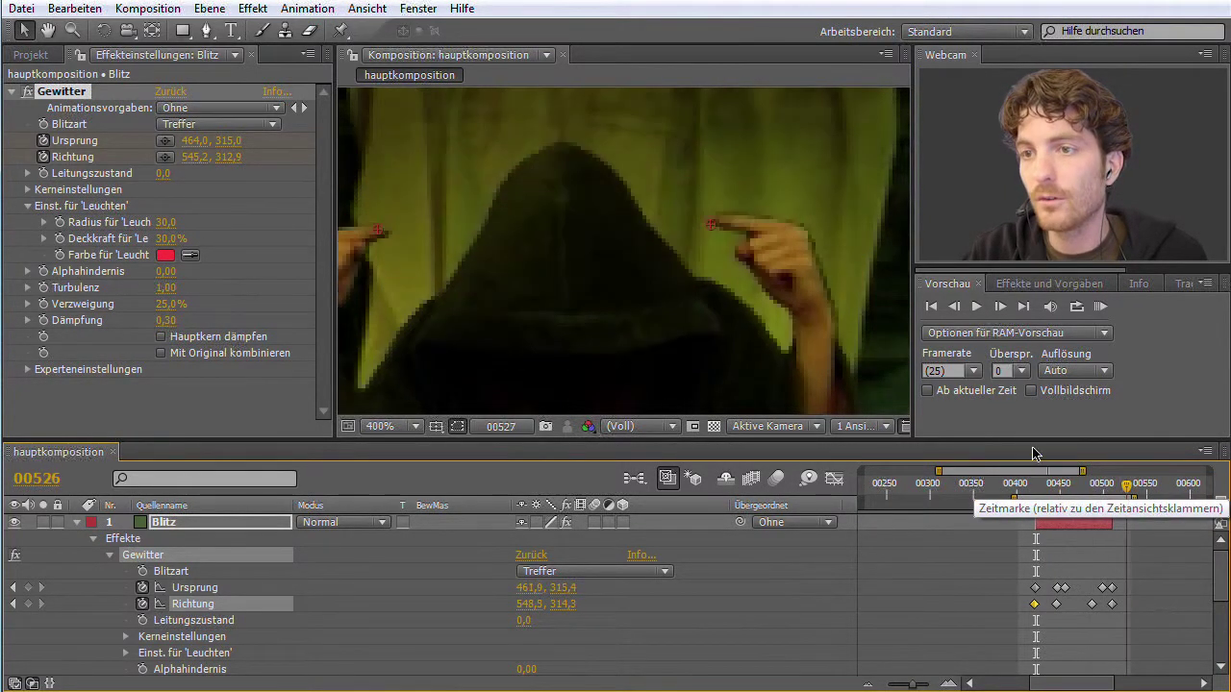
scroll(538, 301, "down", 3)
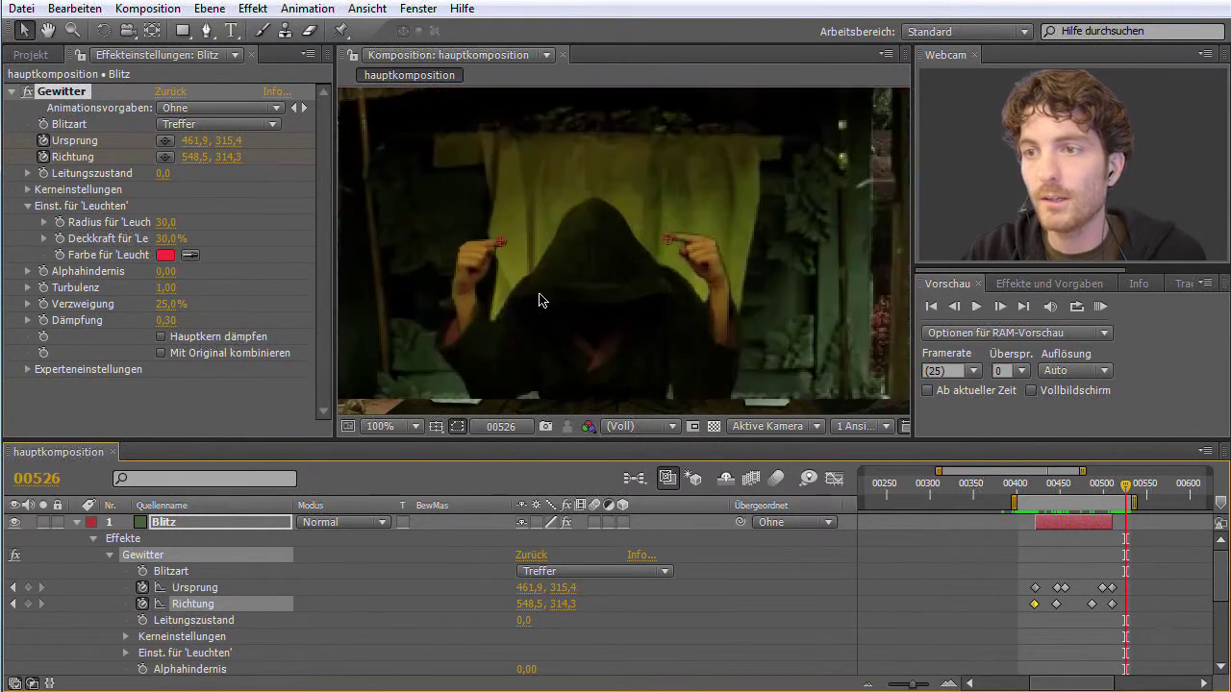
scroll(541, 297, "up", 2)
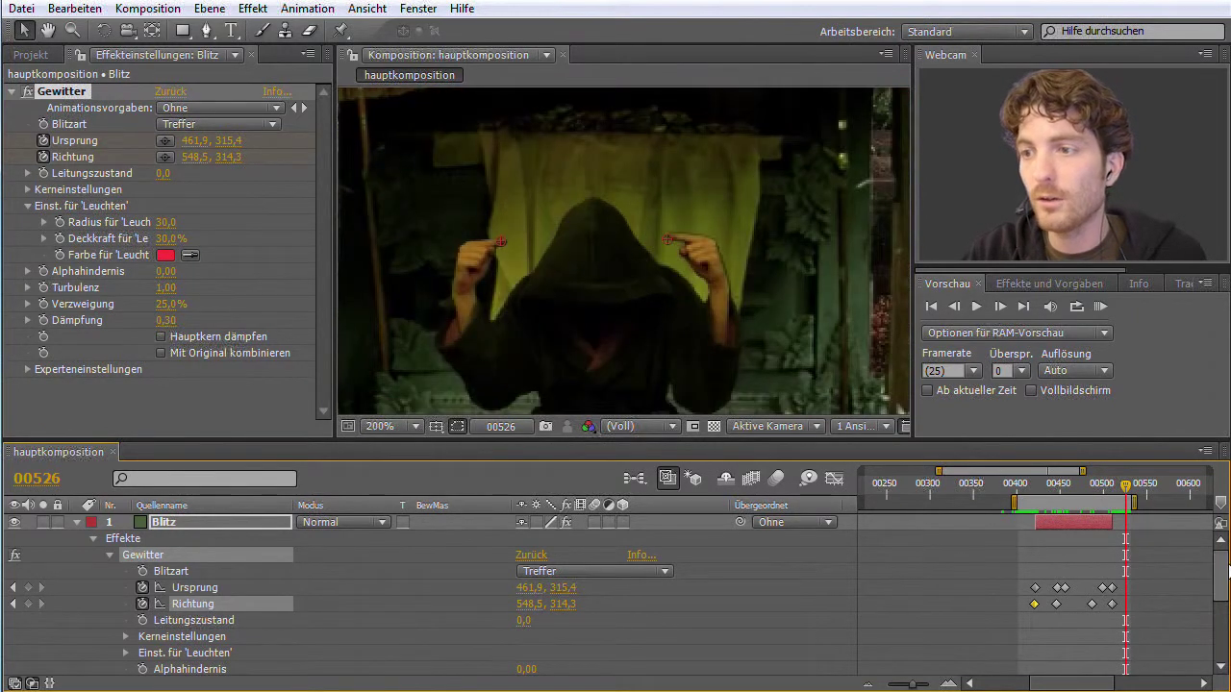
left_click(1101, 305)
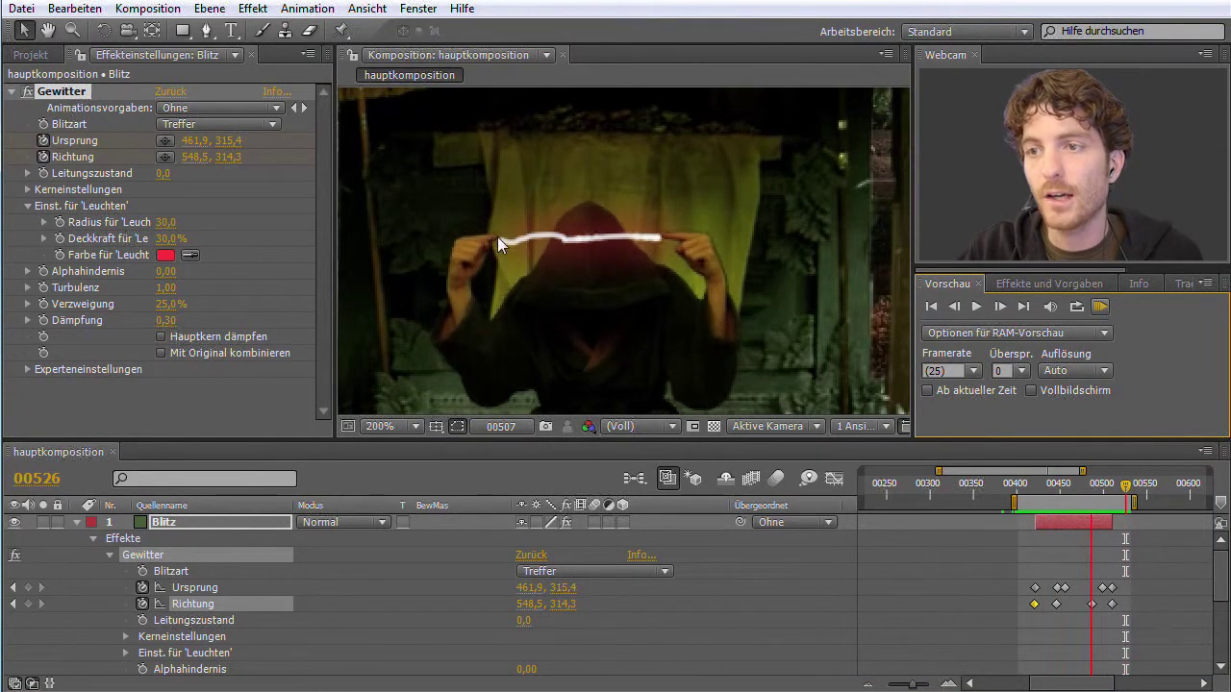
left_click(1103, 307)
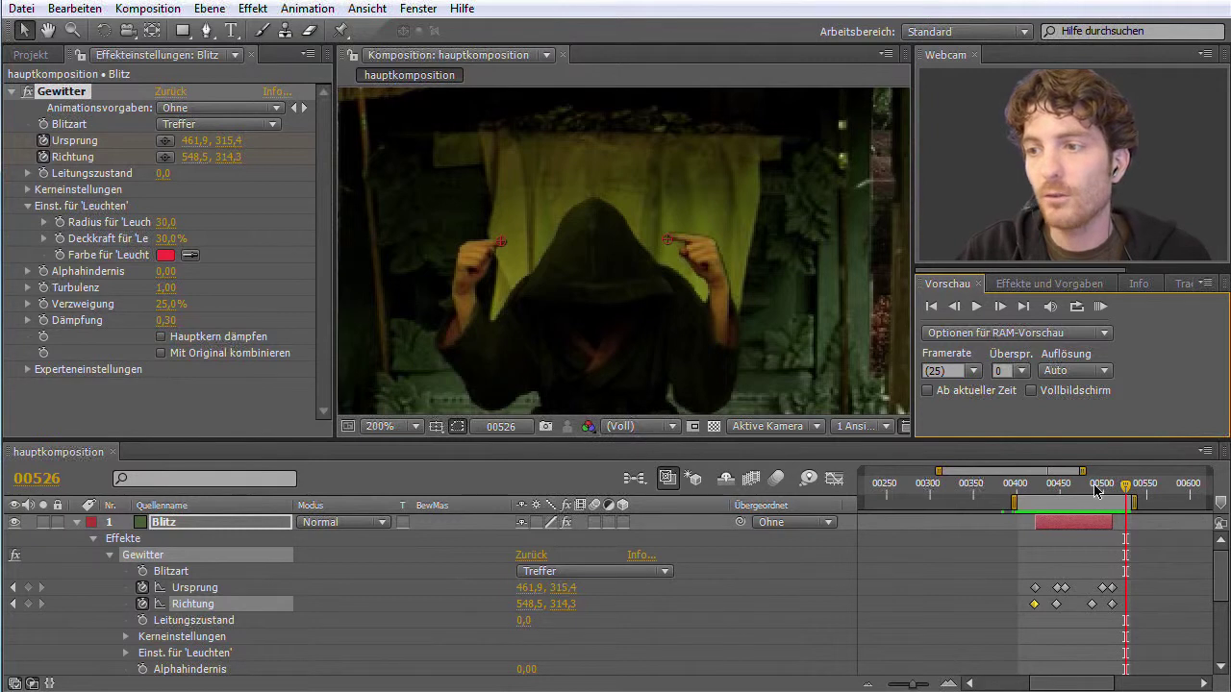
left_click_drag(1127, 497, 1062, 497)
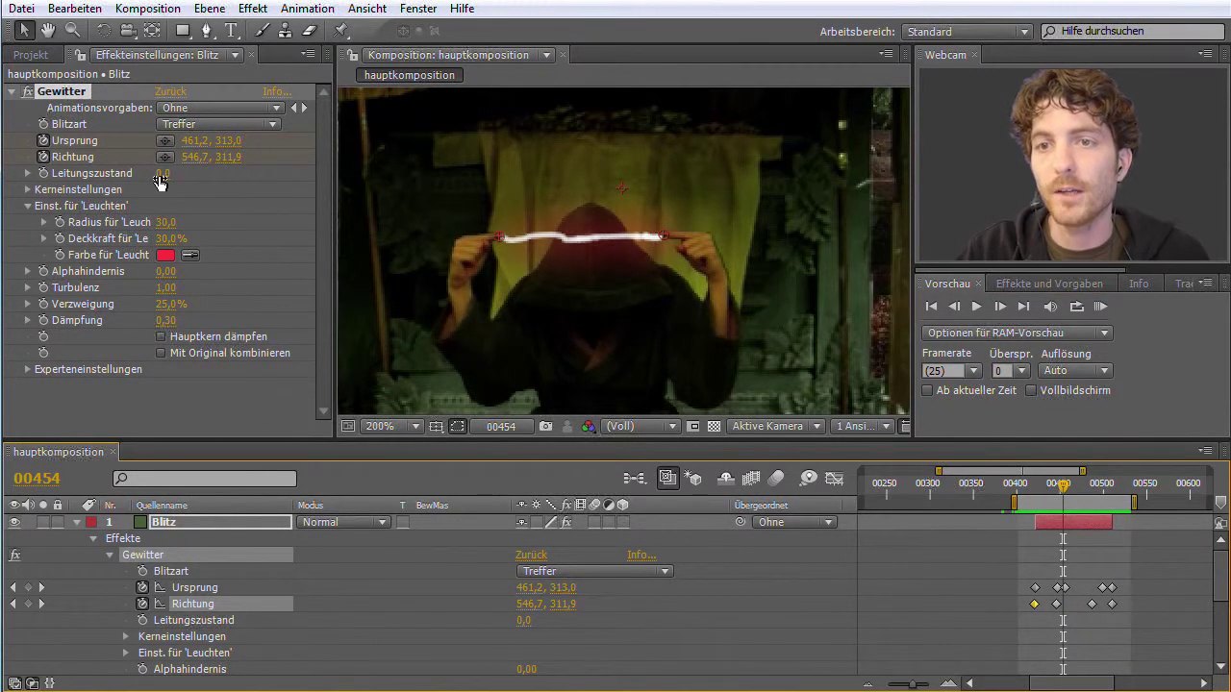
Try higher Leitungszustand values to reshape the bolt and preview the result.
left_click_drag(162, 182, 276, 180)
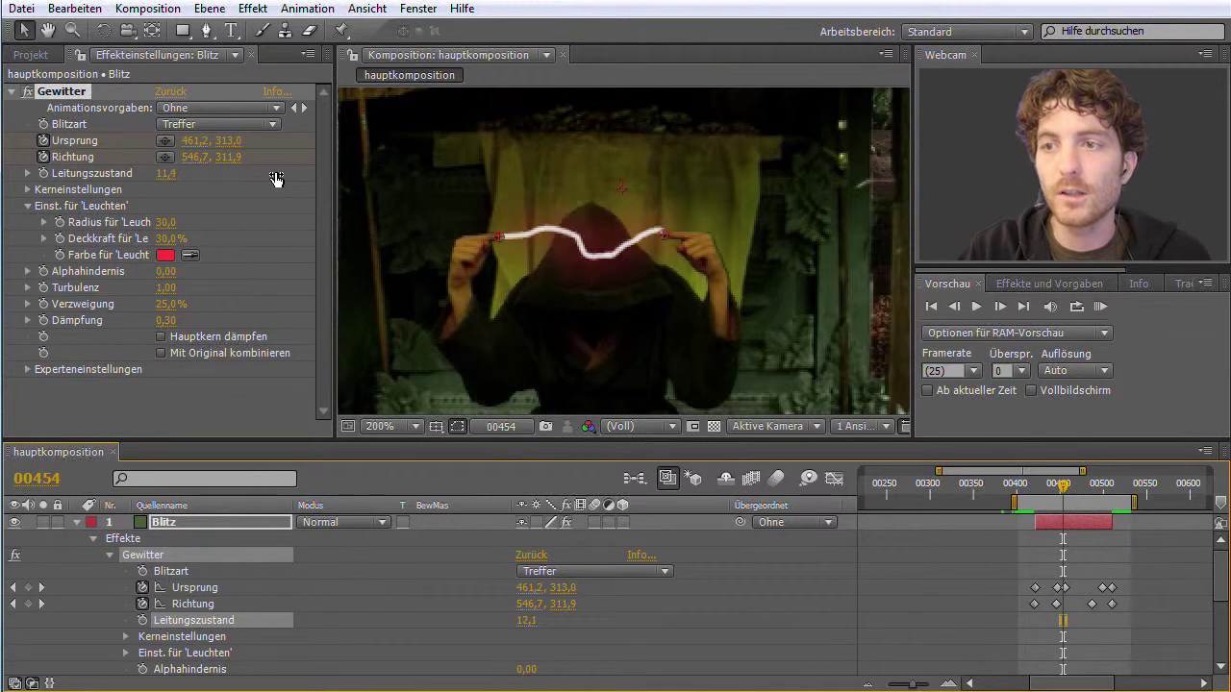
mouse_move(276, 179)
left_mouse_down()
mouse_move(357, 189)
mouse_move(257, 186)
mouse_move(270, 187)
left_mouse_up()
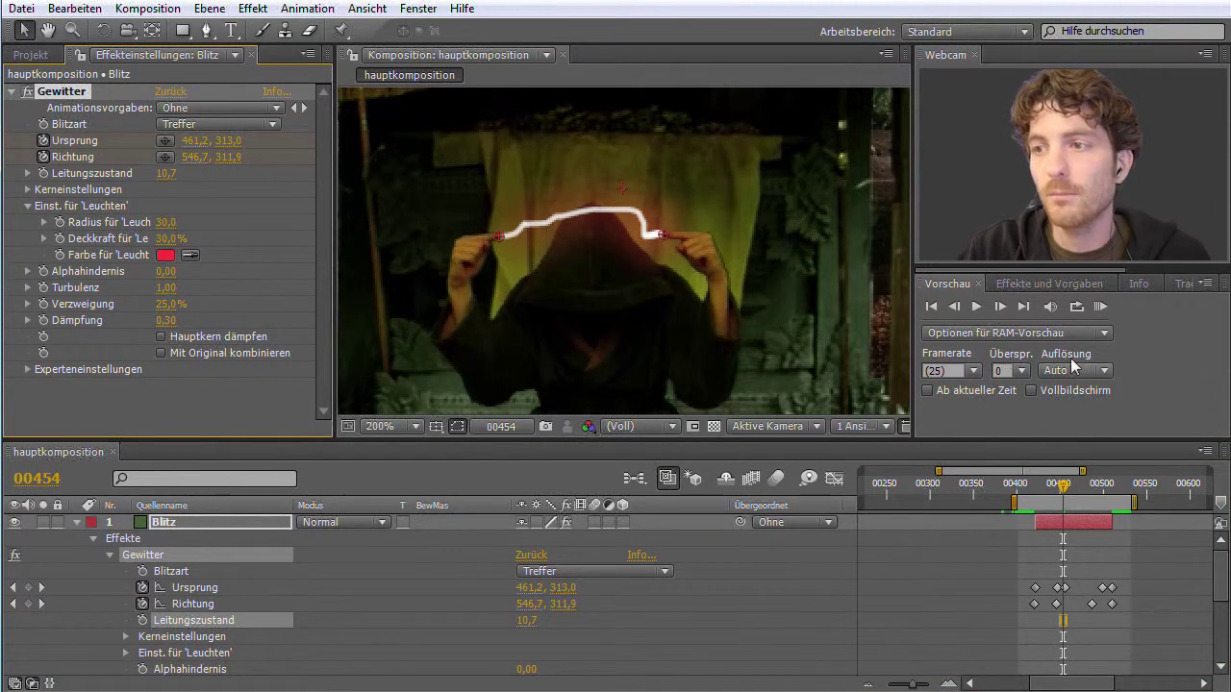
left_click(1101, 306)
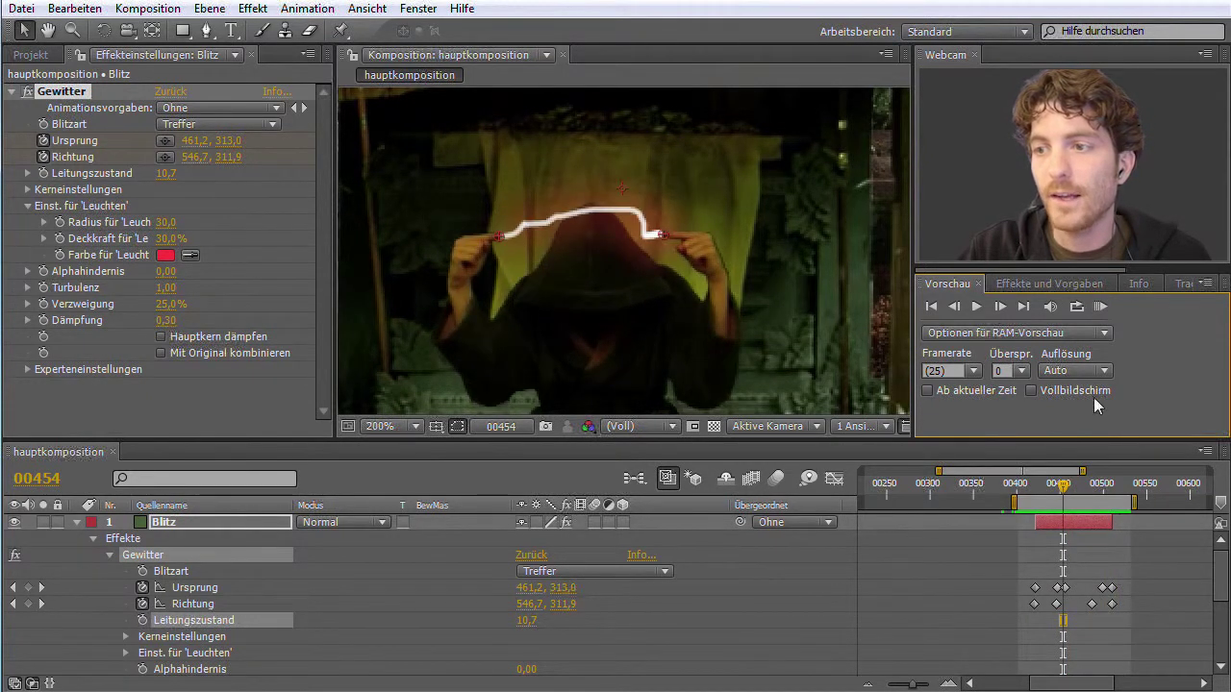
left_click_drag(1063, 491, 1041, 484)
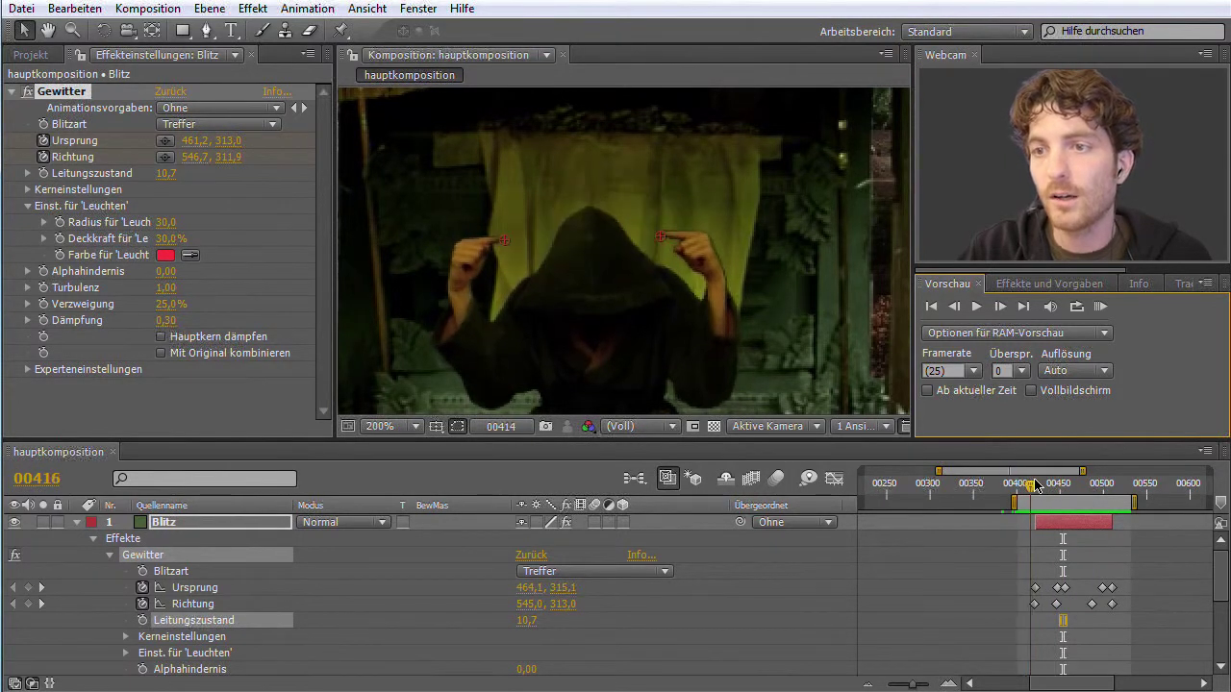
left_click_drag(1042, 483, 1037, 484)
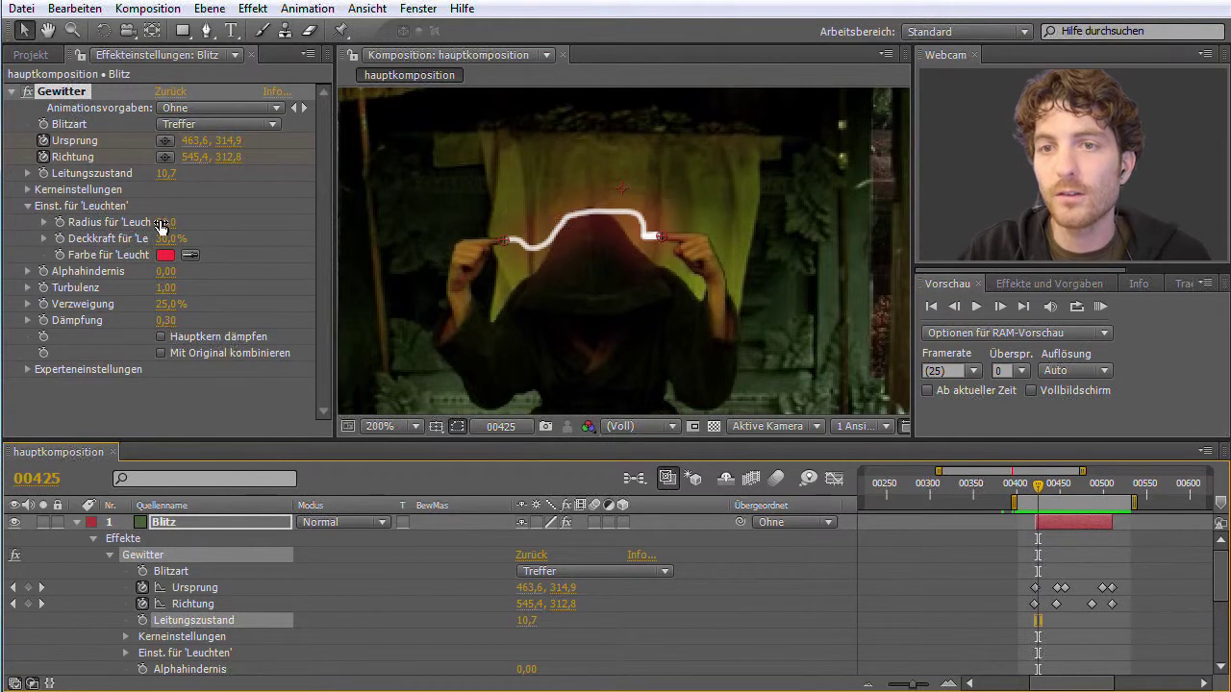
Set Leitungszustand back to 0 at the frame 00421 keyframe.
mouse_move(163, 183)
left_mouse_down()
mouse_move(273, 185)
mouse_move(100, 185)
mouse_move(240, 186)
mouse_move(165, 184)
left_mouse_up()
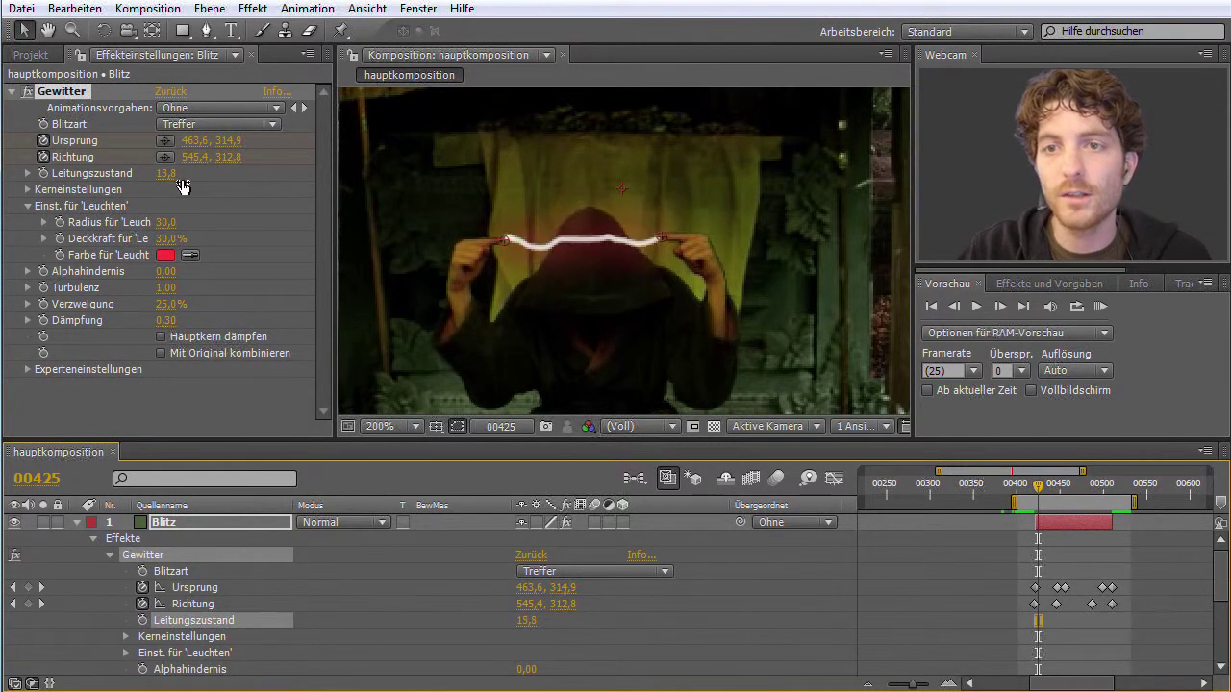
left_click_drag(1041, 494, 1035, 494)
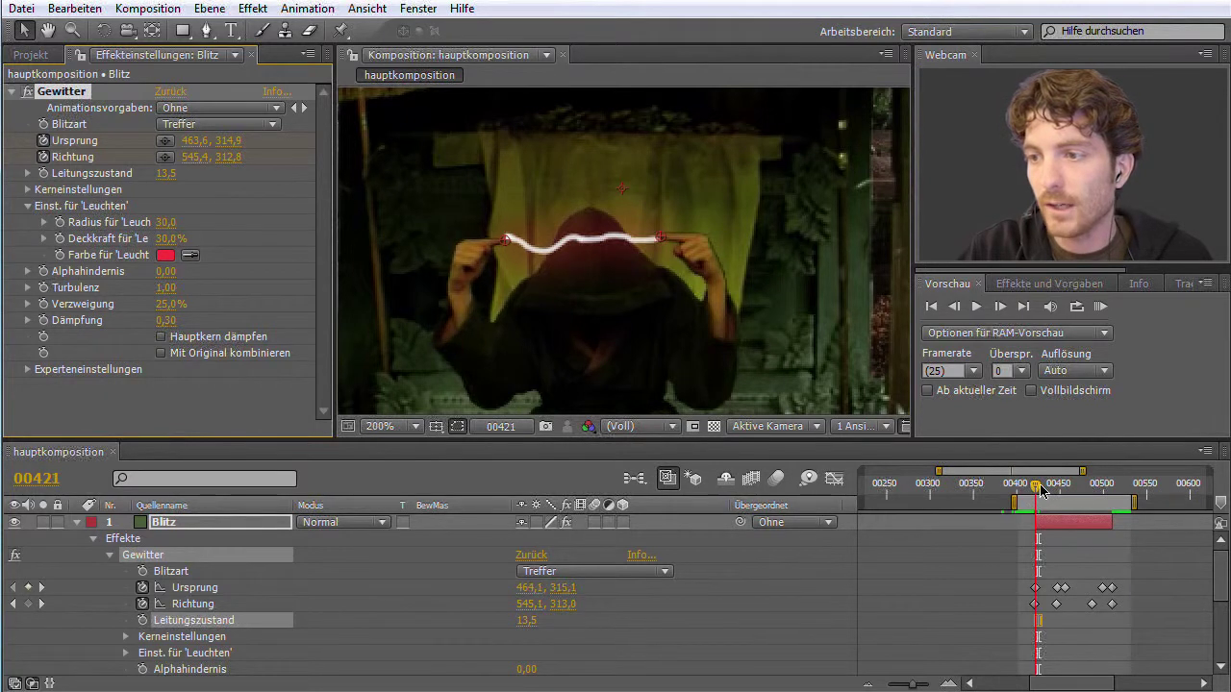
left_click(168, 177)
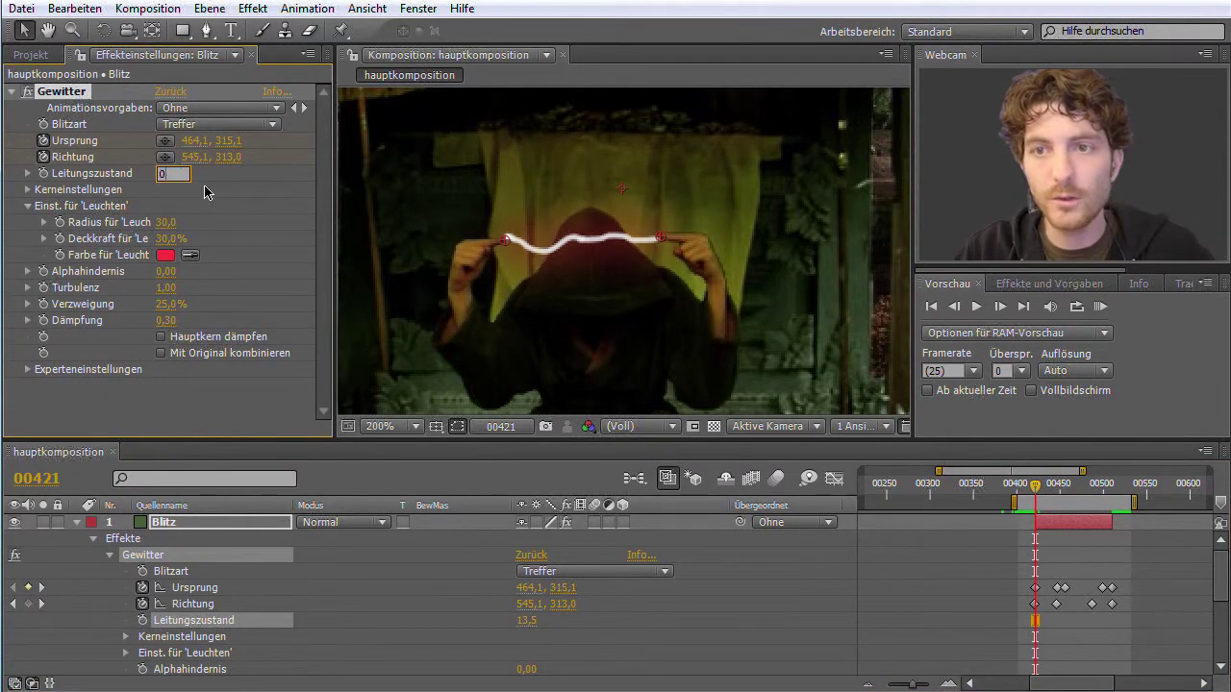
key("Return")
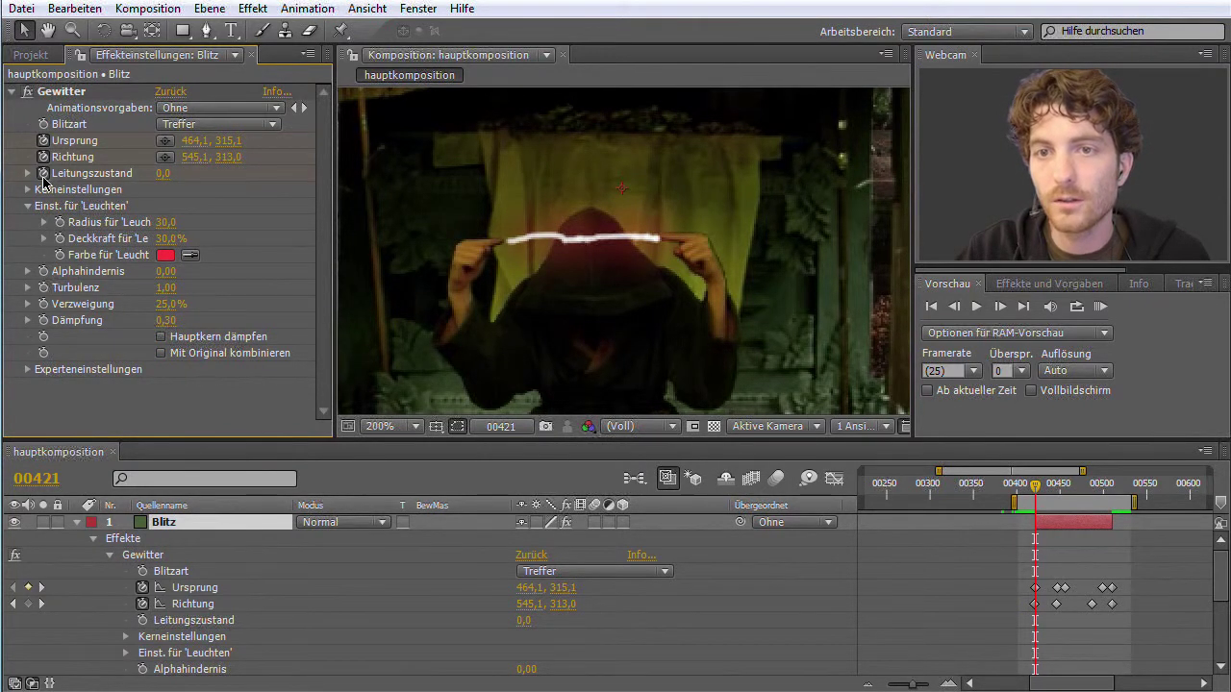
Keyframe Leitungszustand and set it to 100 at frame 00510, checking back at 00421.
left_click(43, 174)
left_click_drag(1038, 492, 1112, 491)
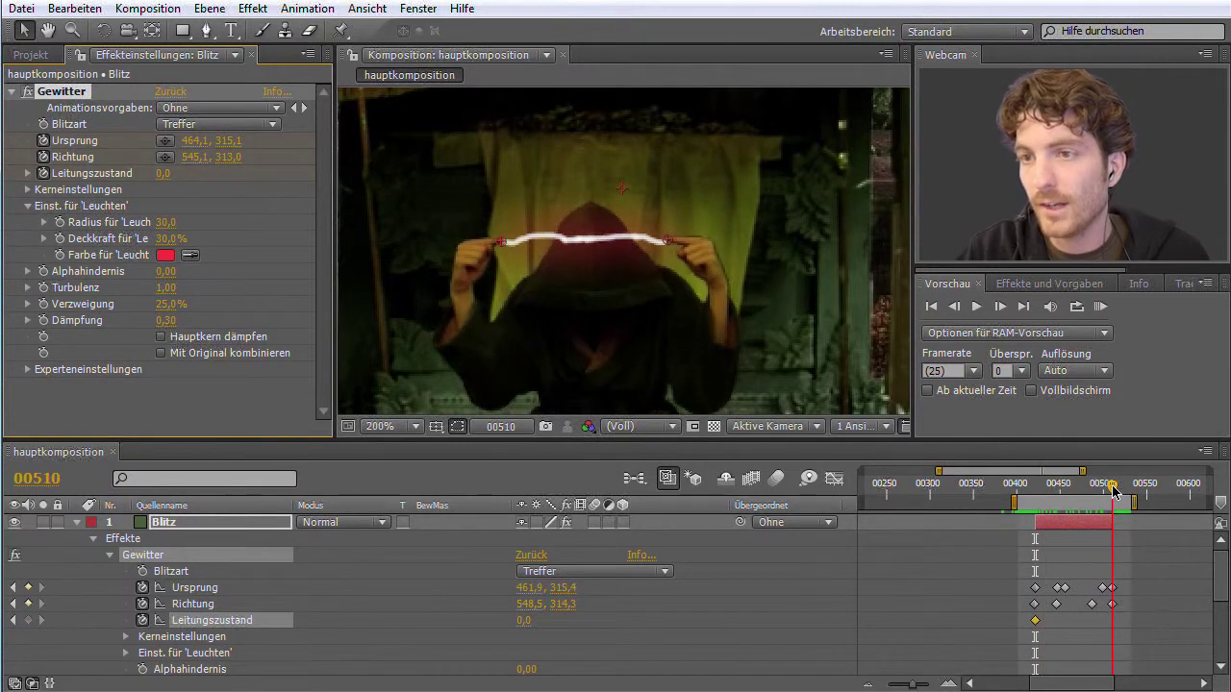
left_click_drag(1111, 491, 1035, 490)
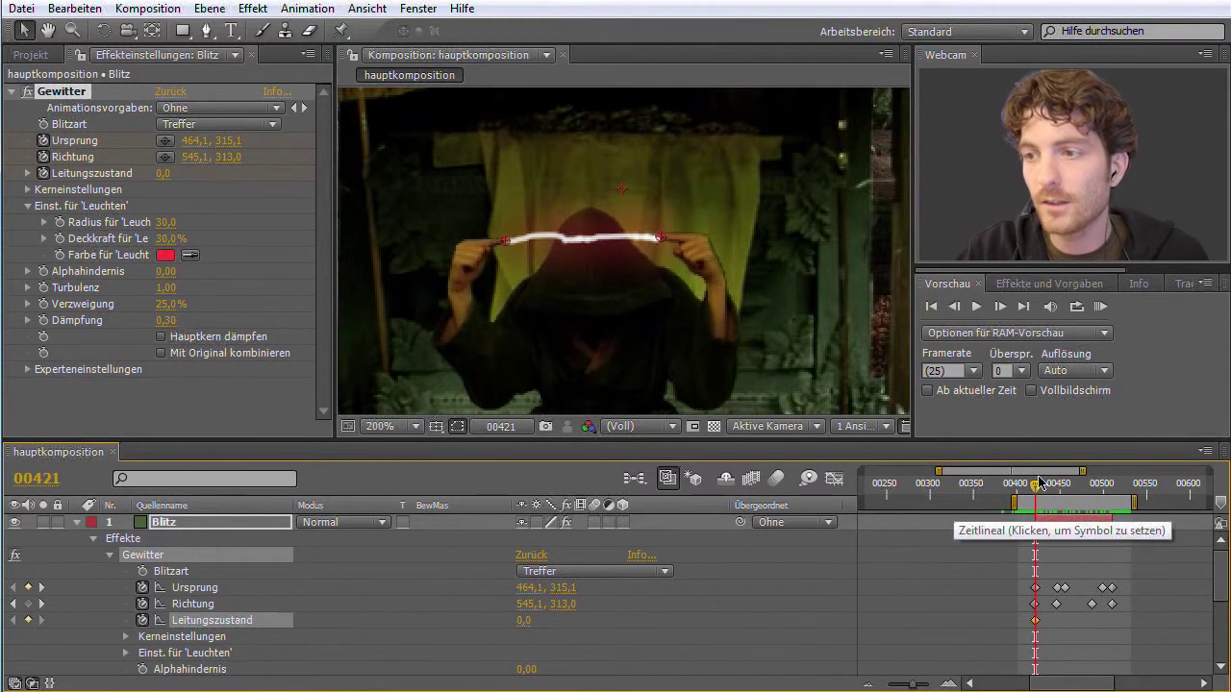
left_click_drag(1036, 490, 1111, 490)
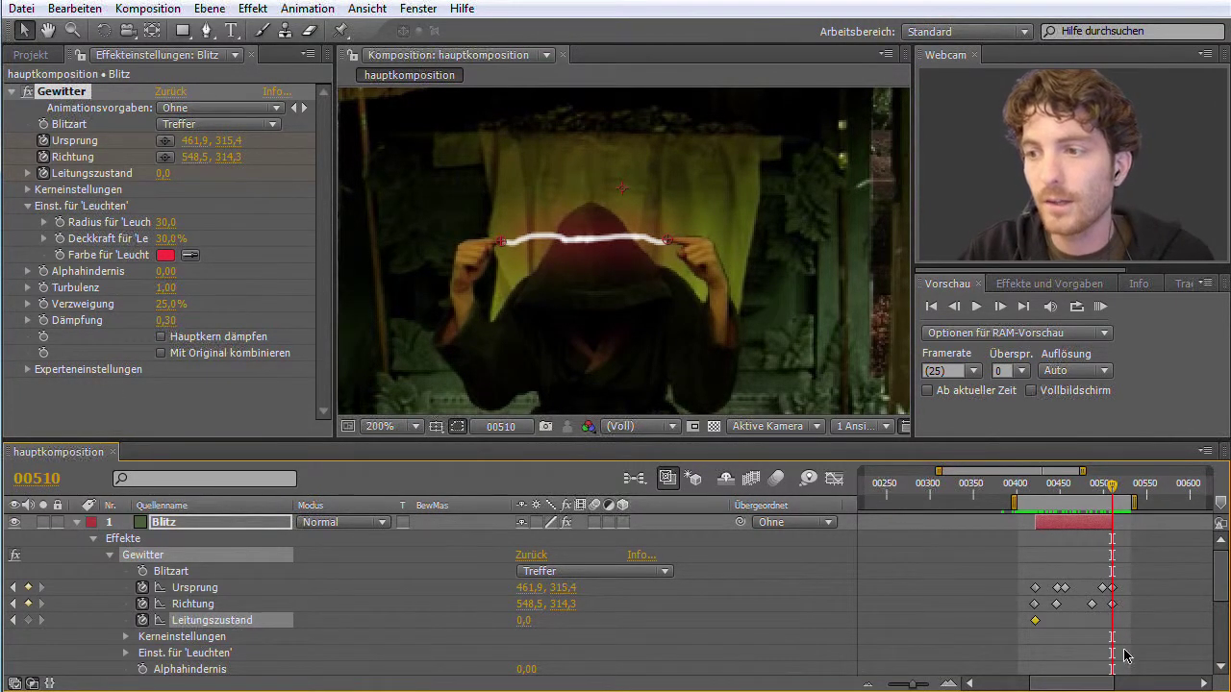
left_click(164, 175)
type("0")
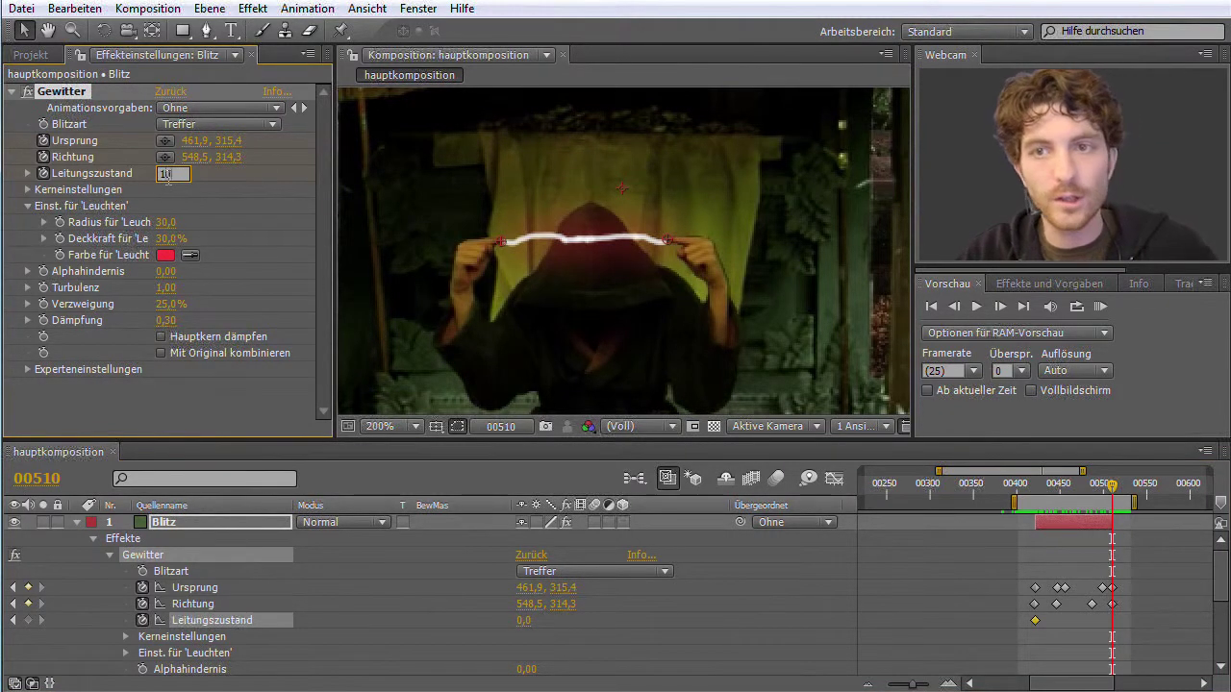
key("Return")
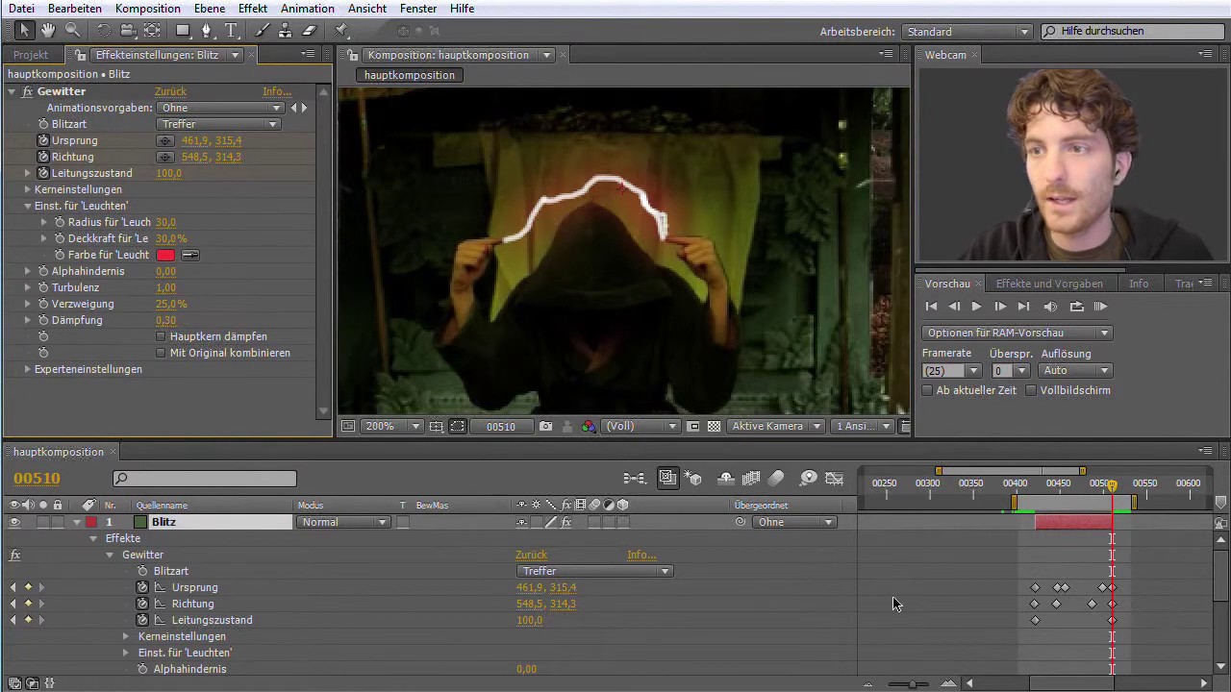
left_click_drag(1111, 491, 1089, 488)
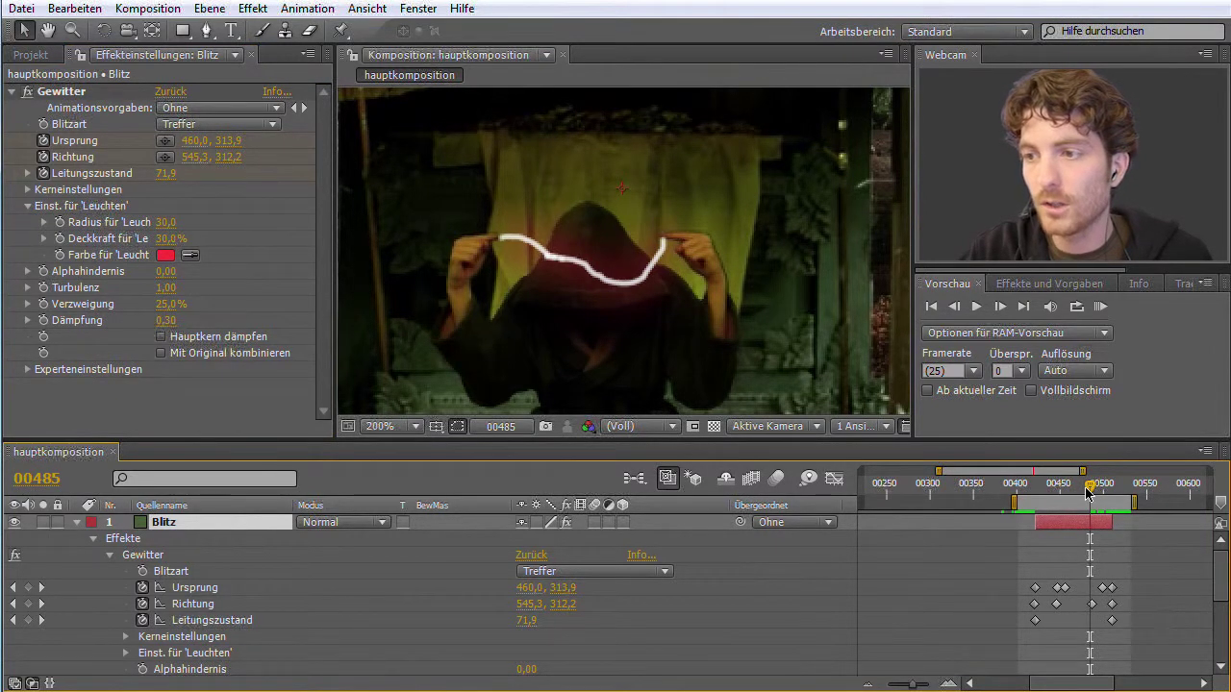
left_click_drag(1089, 490, 1024, 492)
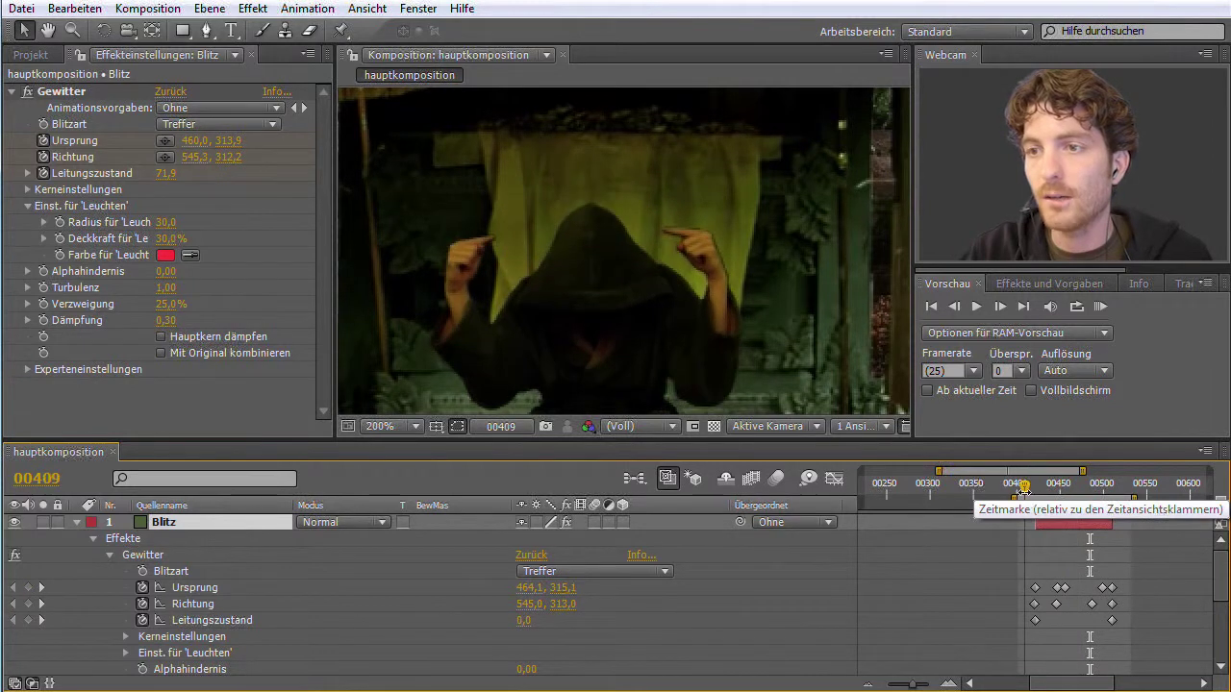
left_click(1099, 308)
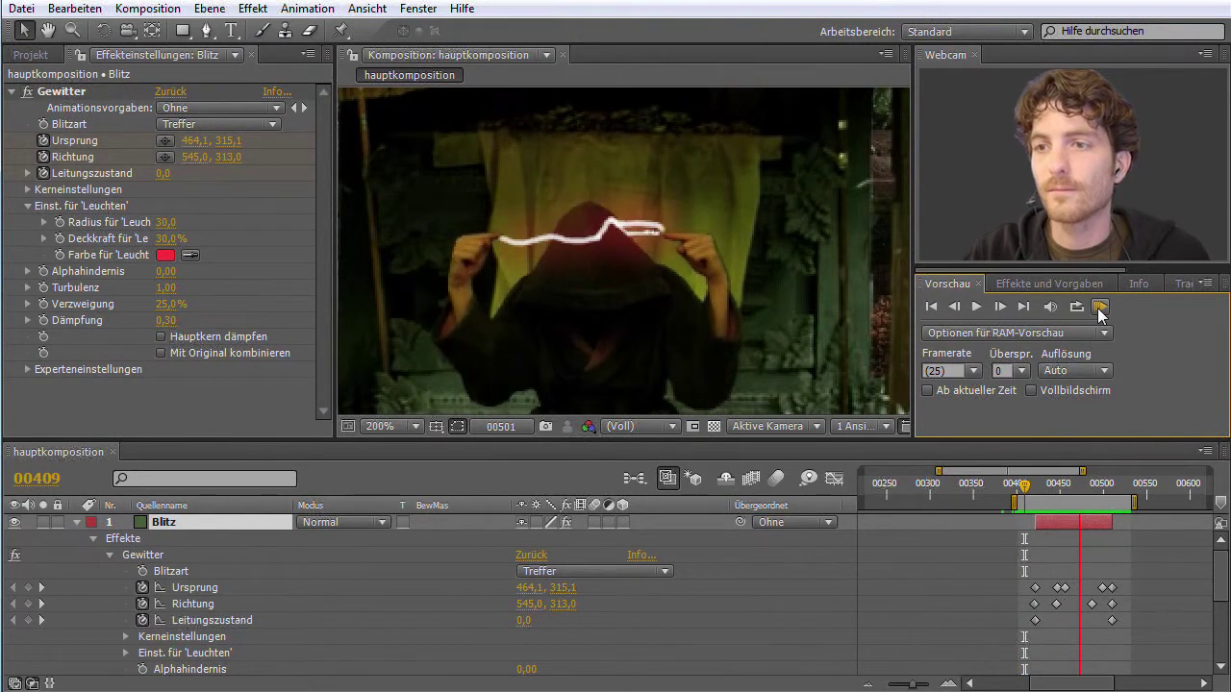
left_click(1097, 307)
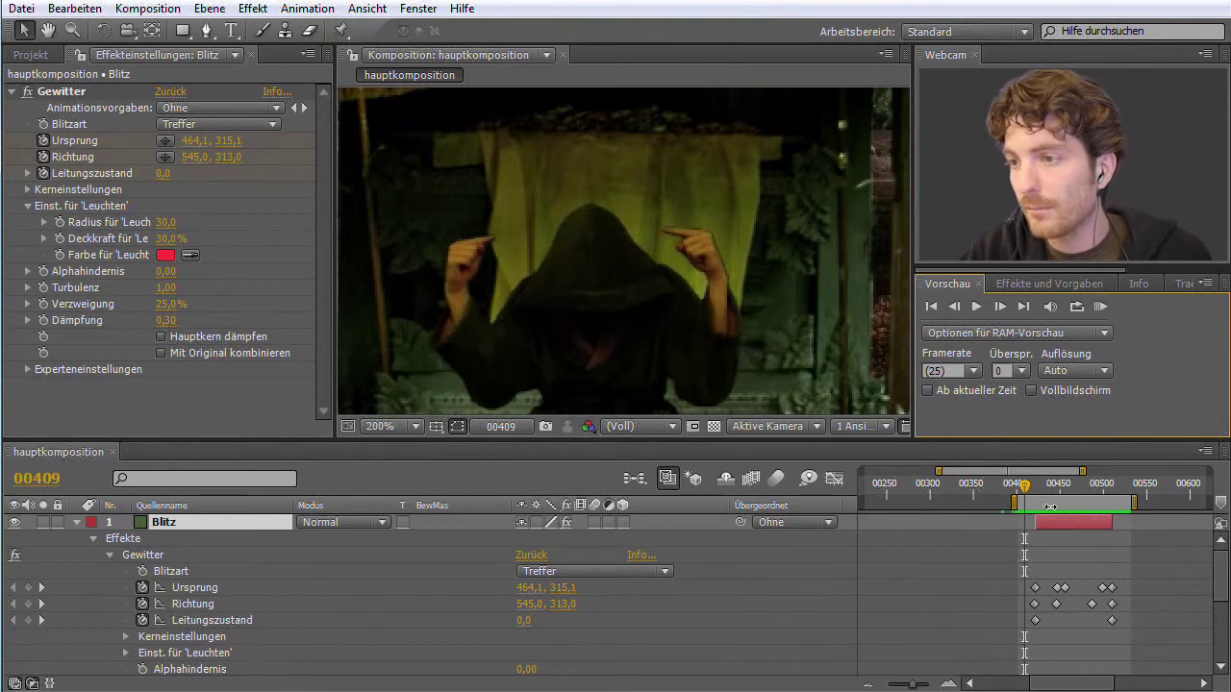
left_click_drag(1027, 490, 1038, 492)
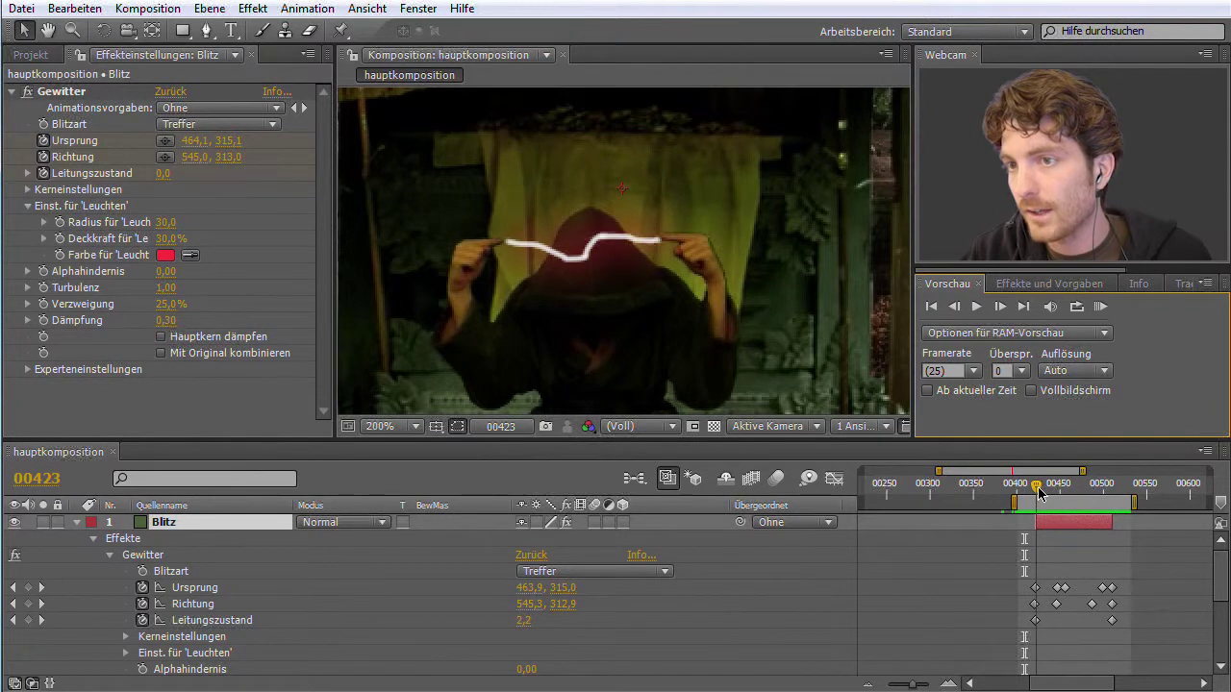
left_click_drag(912, 685, 922, 685)
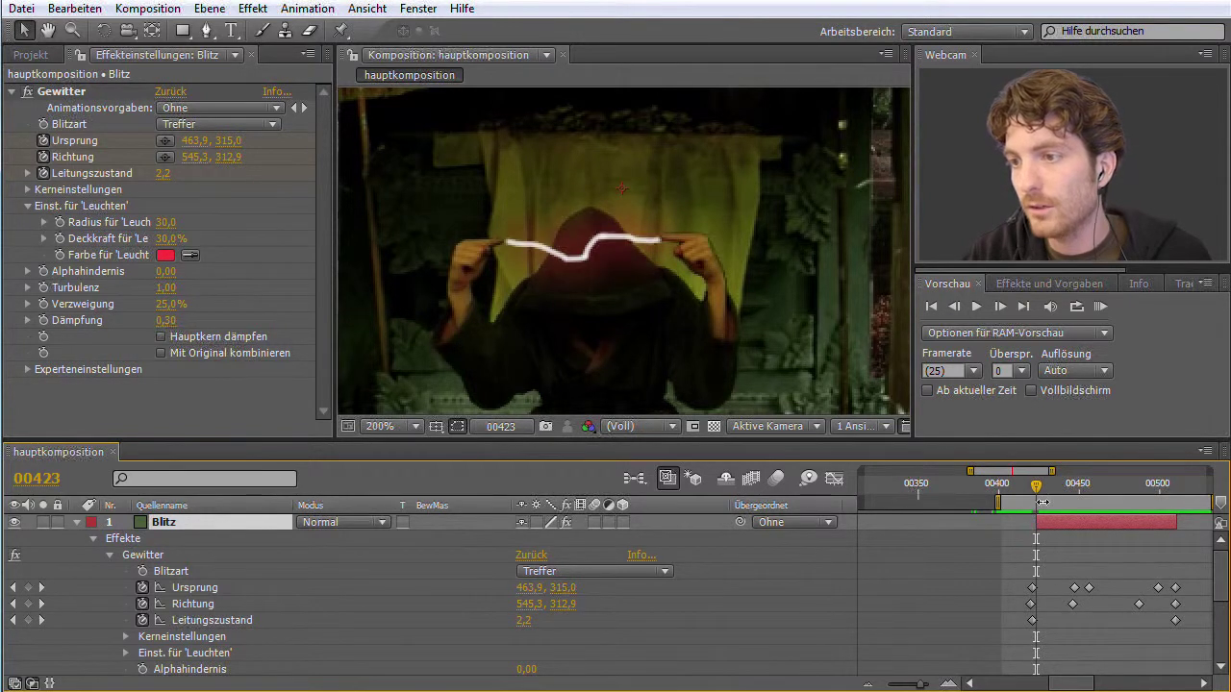
left_click_drag(1036, 490, 1051, 485)
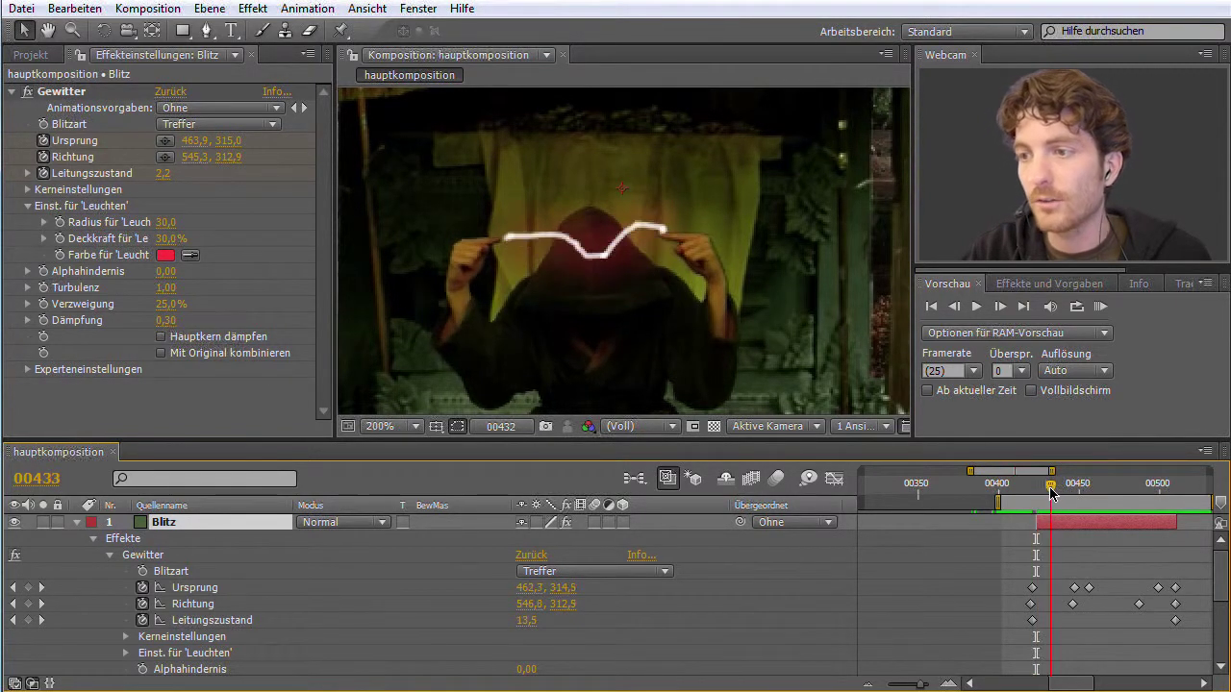
left_click_drag(922, 684, 887, 685)
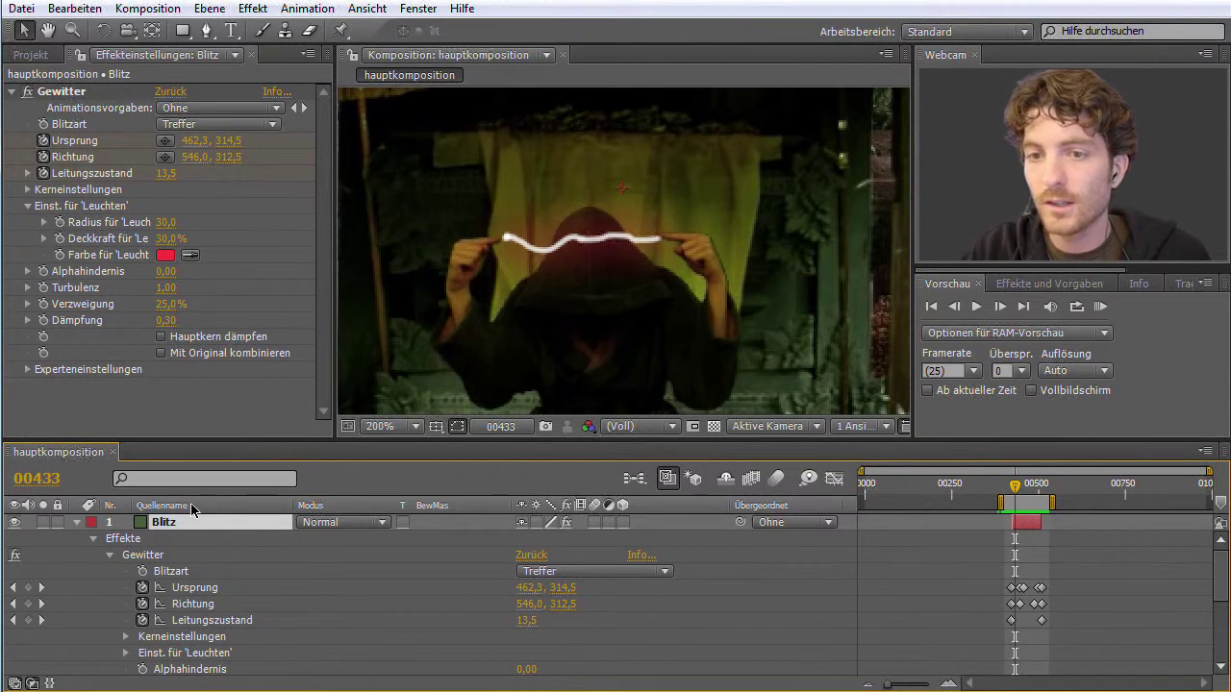
Collapse the Blitz layer's properties and move the current time to frame 00732.
left_click(76, 522)
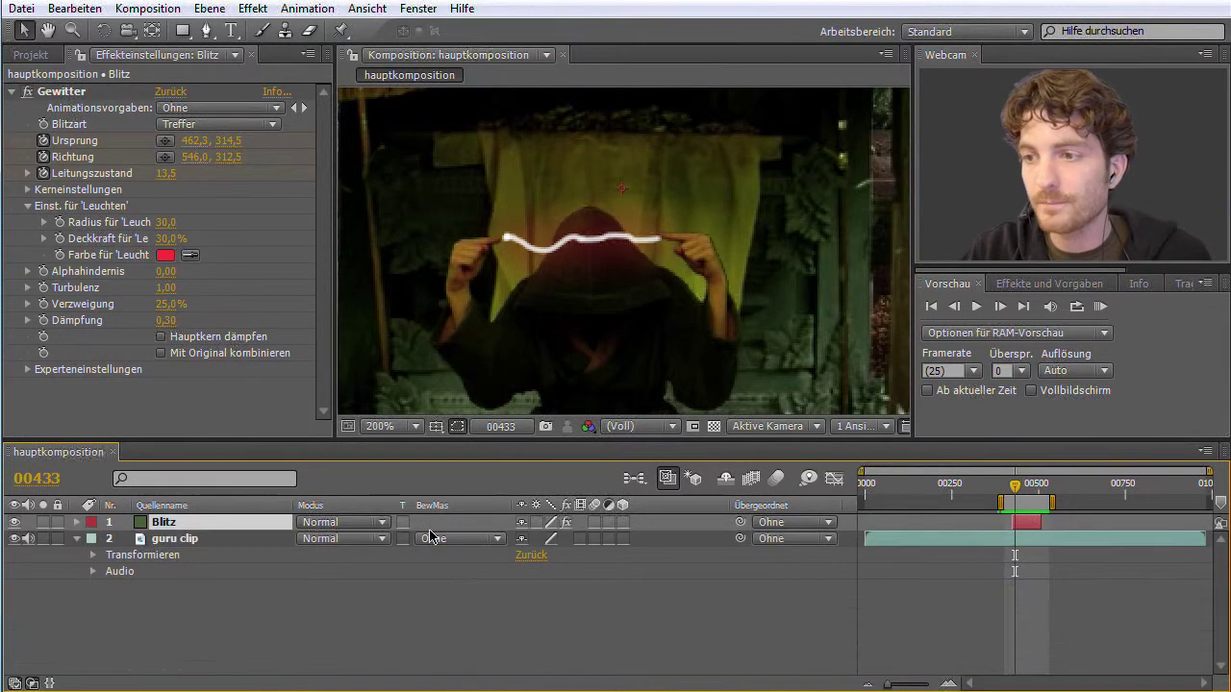
mouse_move(1015, 485)
left_mouse_down()
mouse_move(1151, 489)
mouse_move(1119, 487)
left_mouse_up()
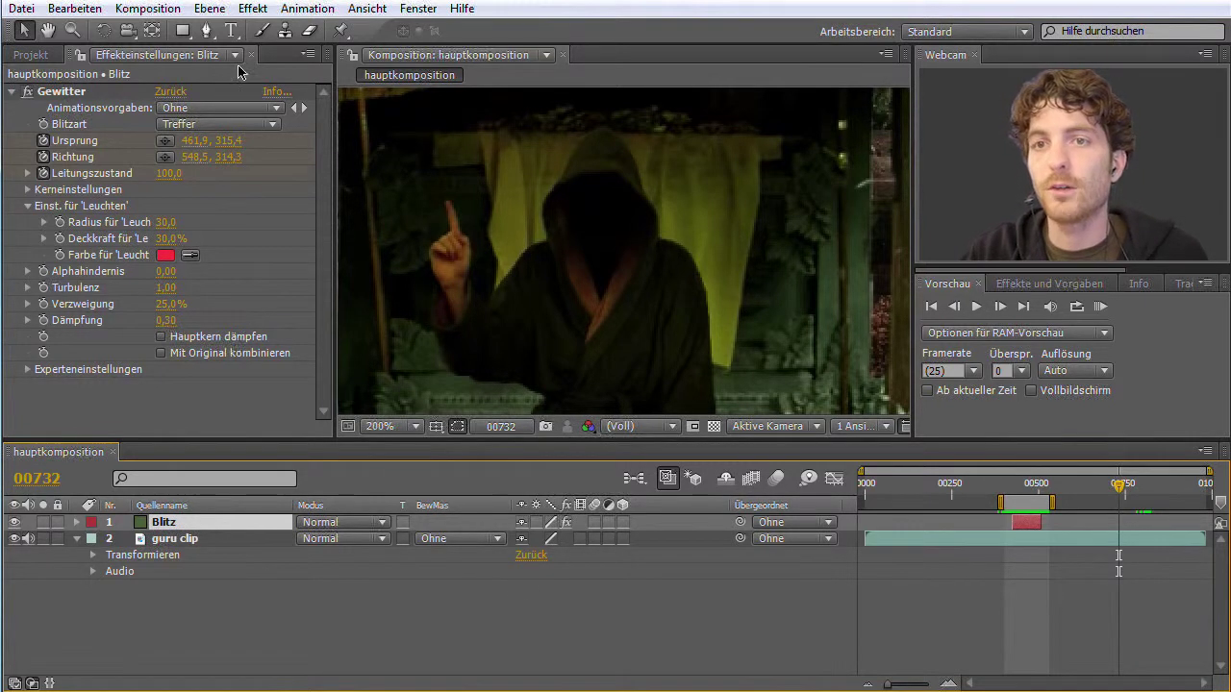
Duplicate the Blitz lightning layer with Bearbeiten > Duplizieren.
left_click(209, 9)
mouse_move(233, 31)
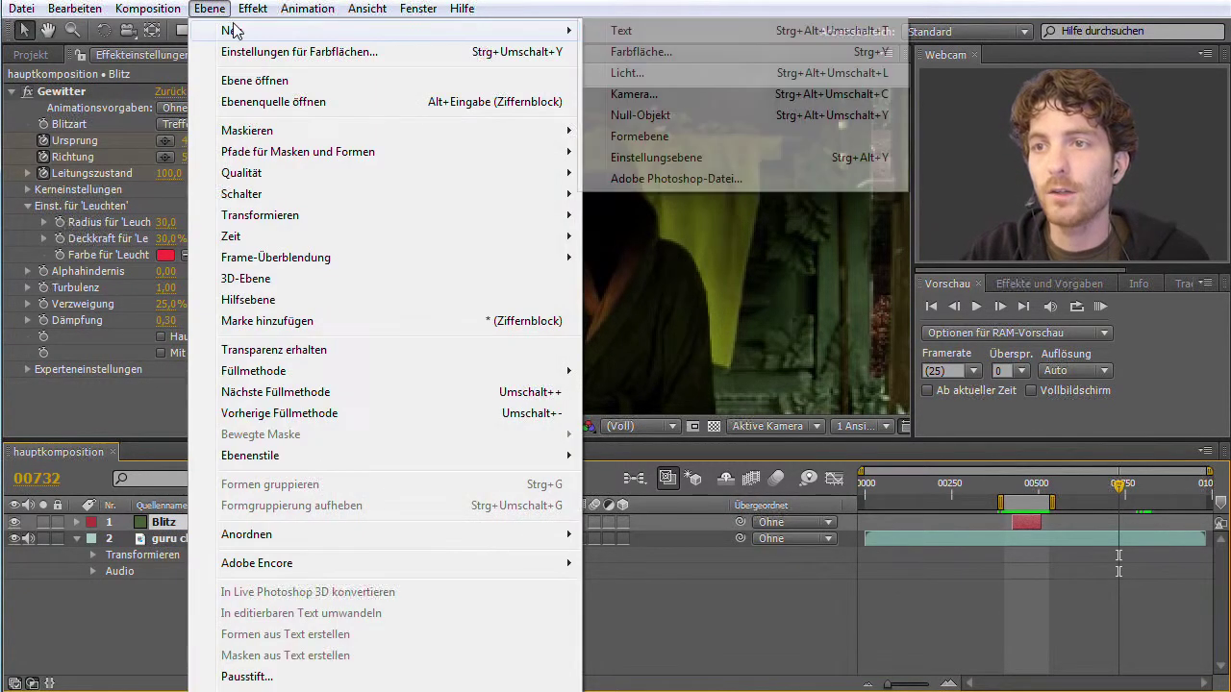
left_click(654, 2)
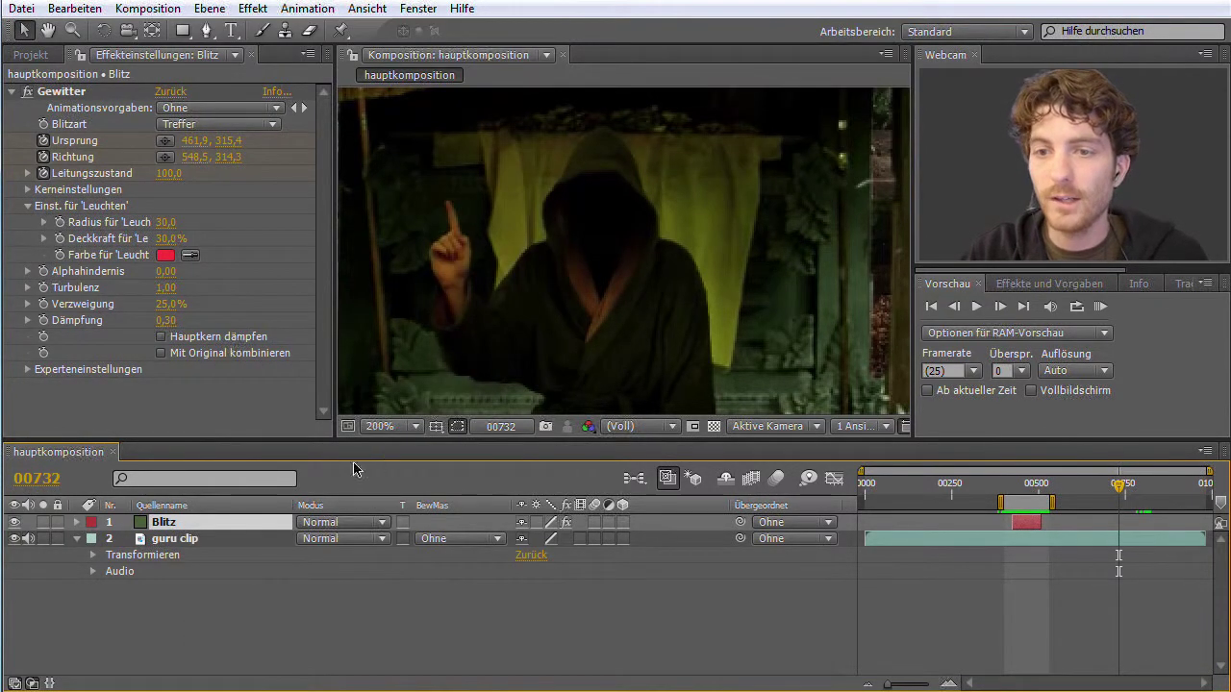
right_click(166, 528)
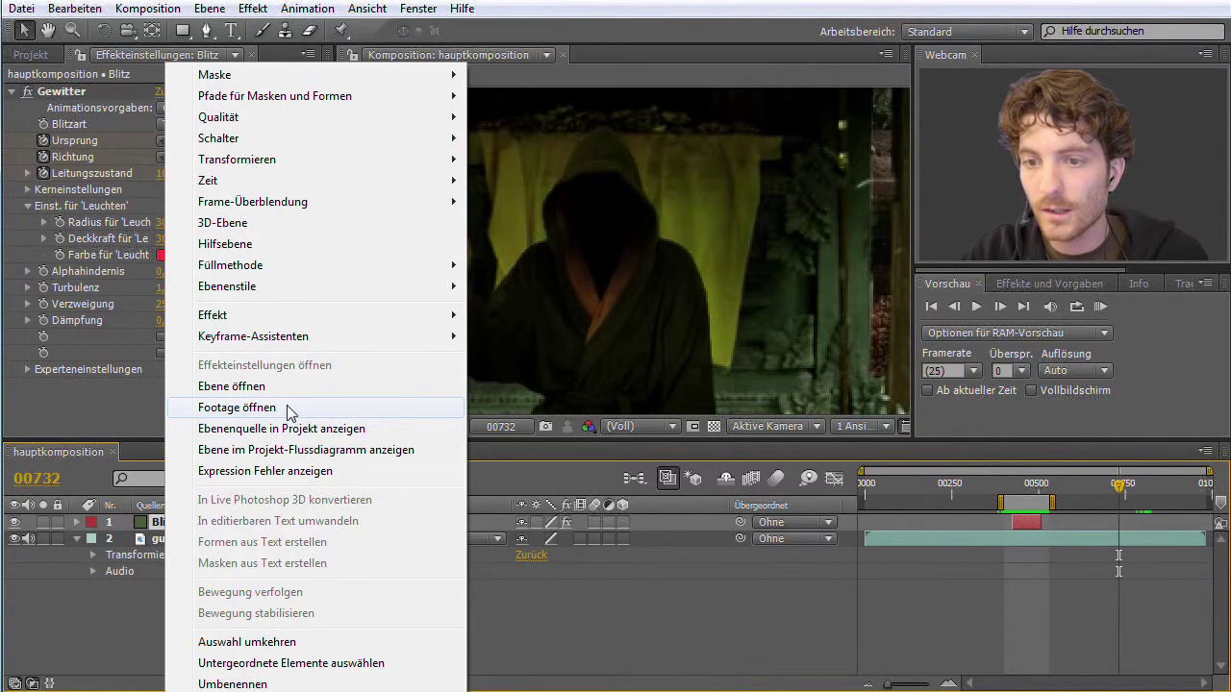
left_click(57, 14)
left_click(58, 14)
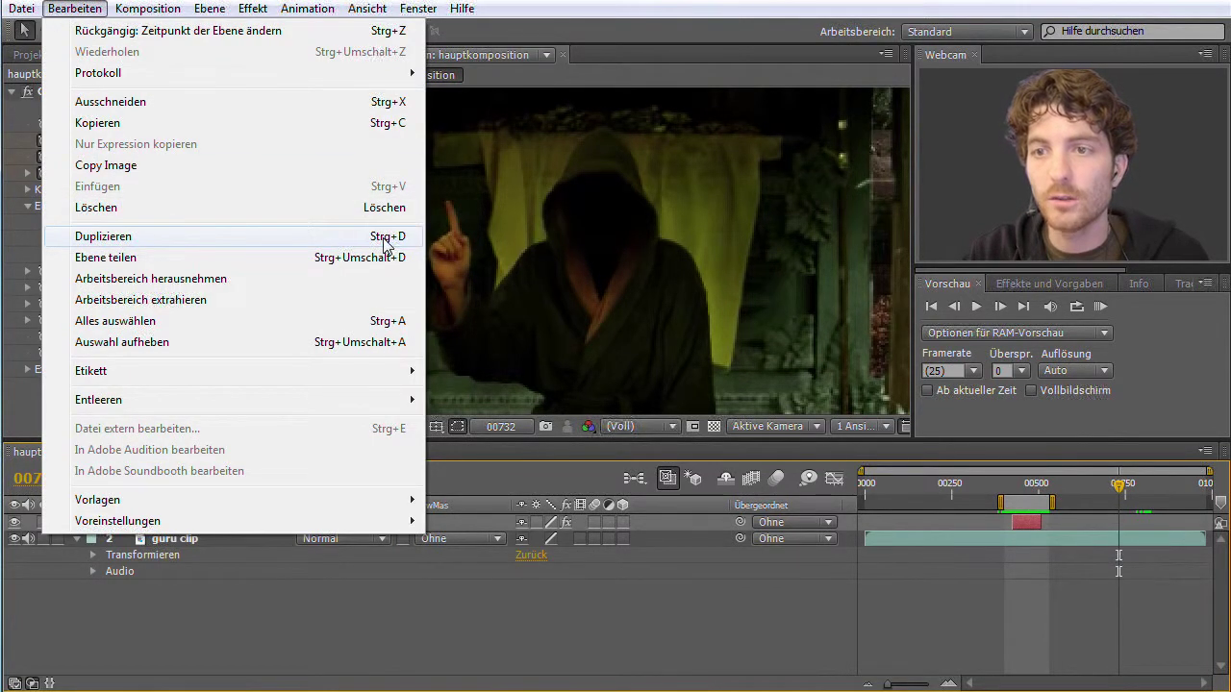
left_click(92, 239)
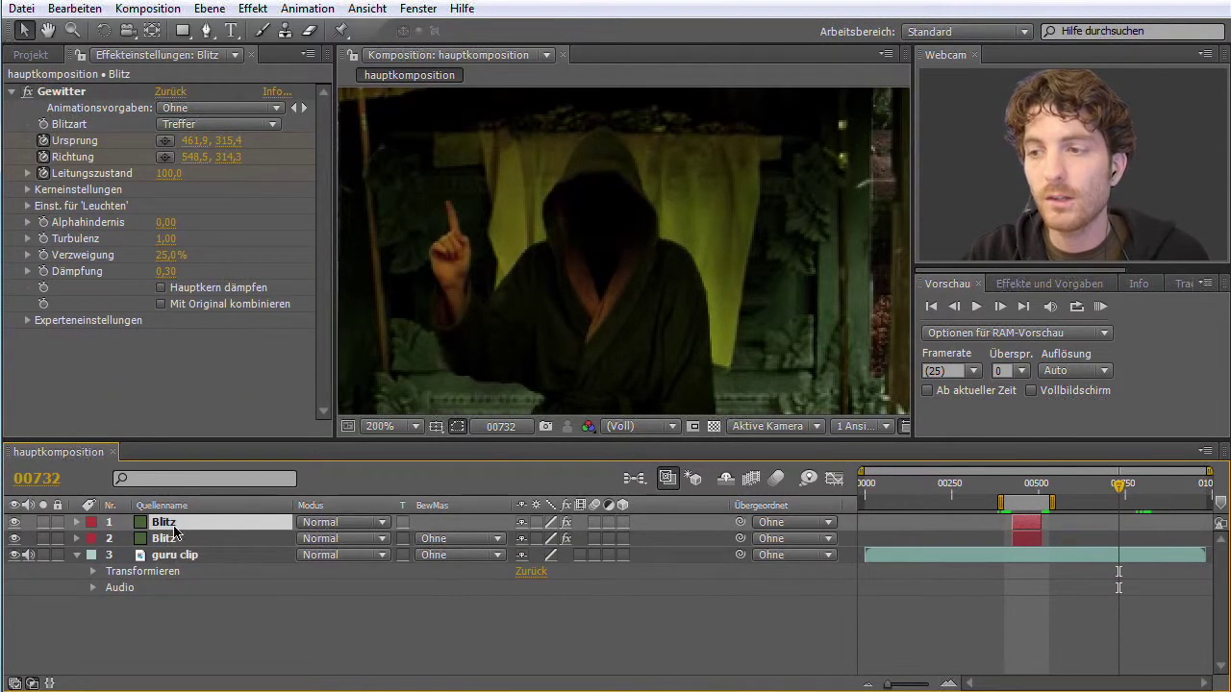
Shift the copied bolt to start at frame 00732 and scrub to check it.
left_click_drag(1027, 526, 1131, 525)
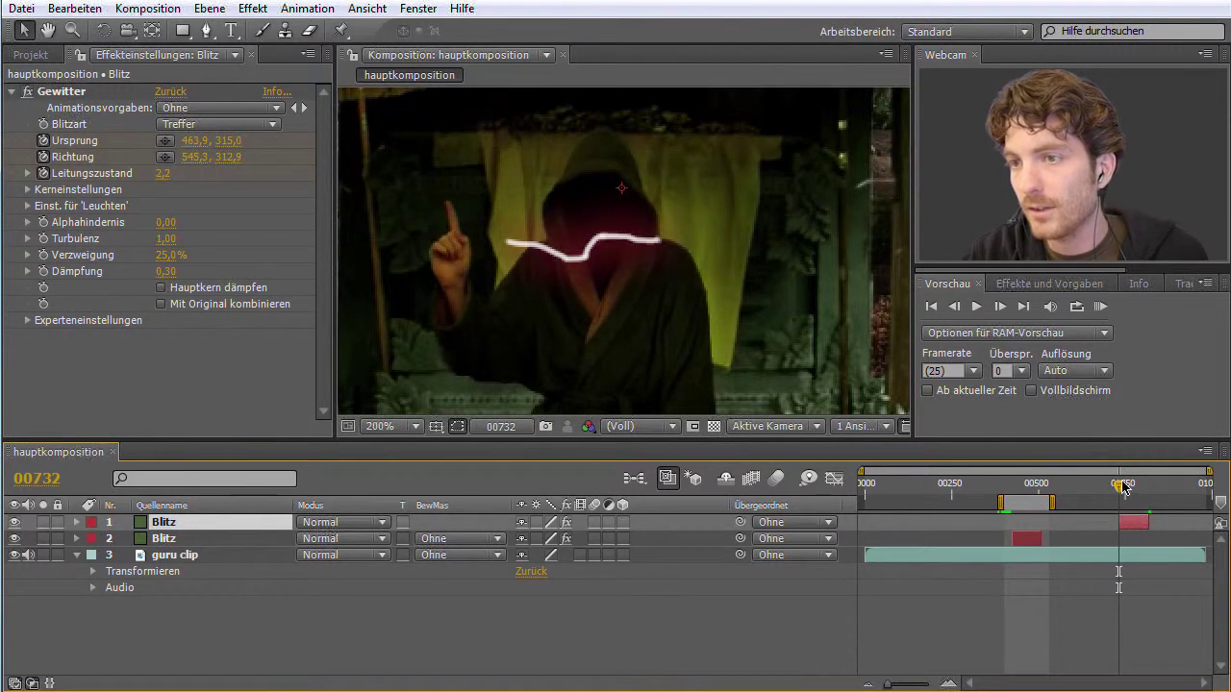
left_click_drag(1123, 489, 1145, 491)
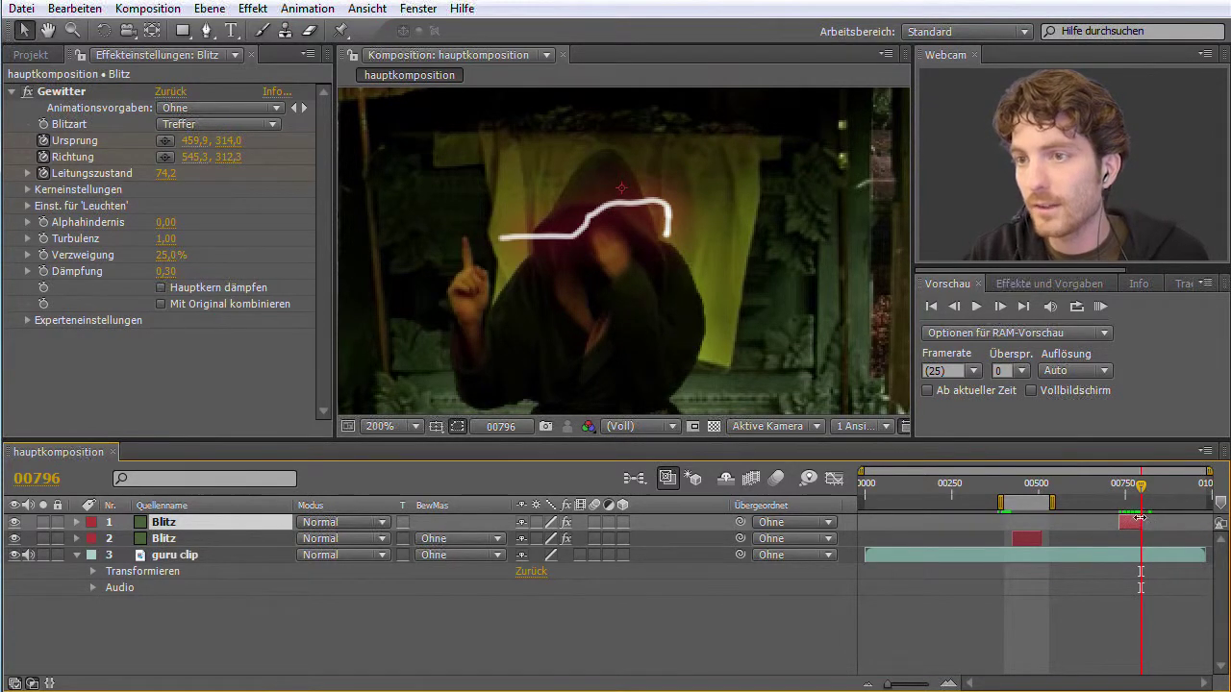
left_click_drag(1142, 489, 1128, 488)
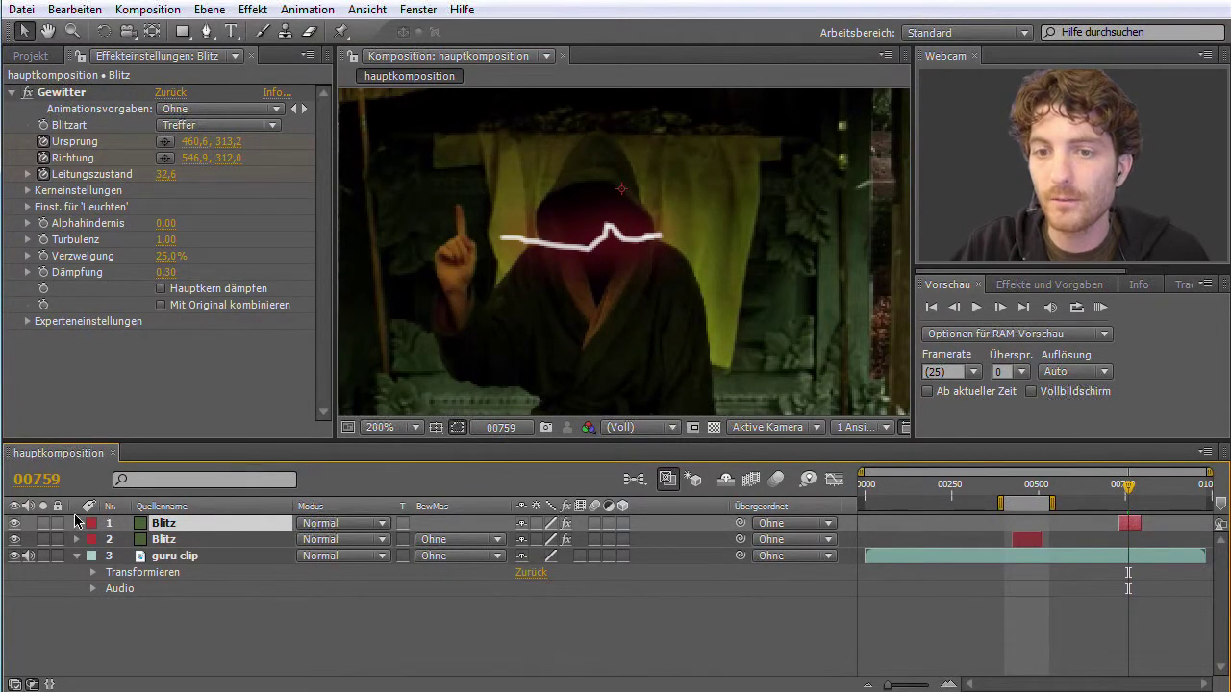
Reveal the top Blitz layer's Gewitter properties and go to frame 00730.
left_click(77, 523)
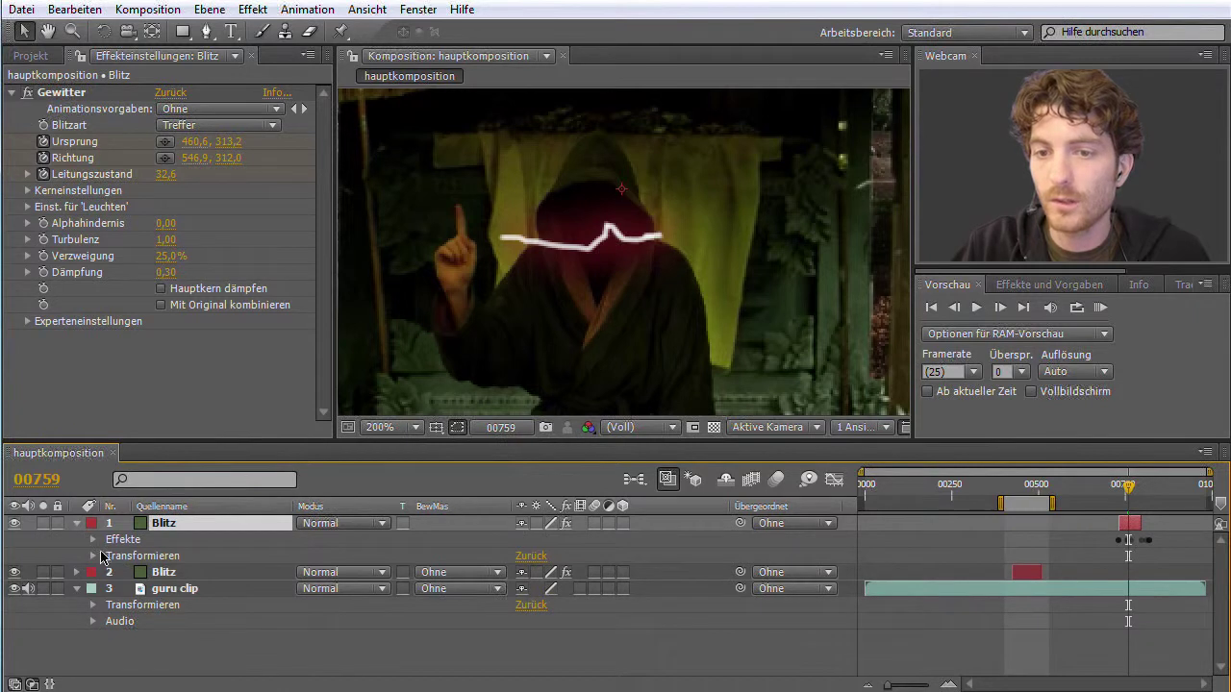
left_click(94, 539)
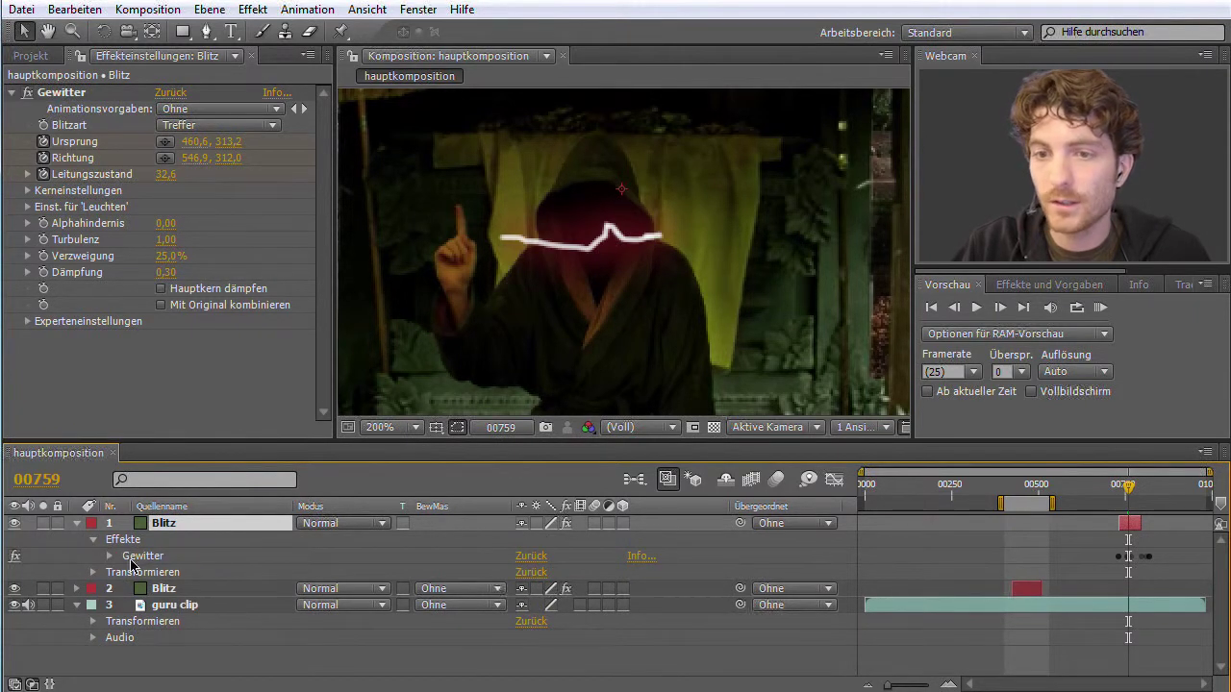
left_click(109, 556)
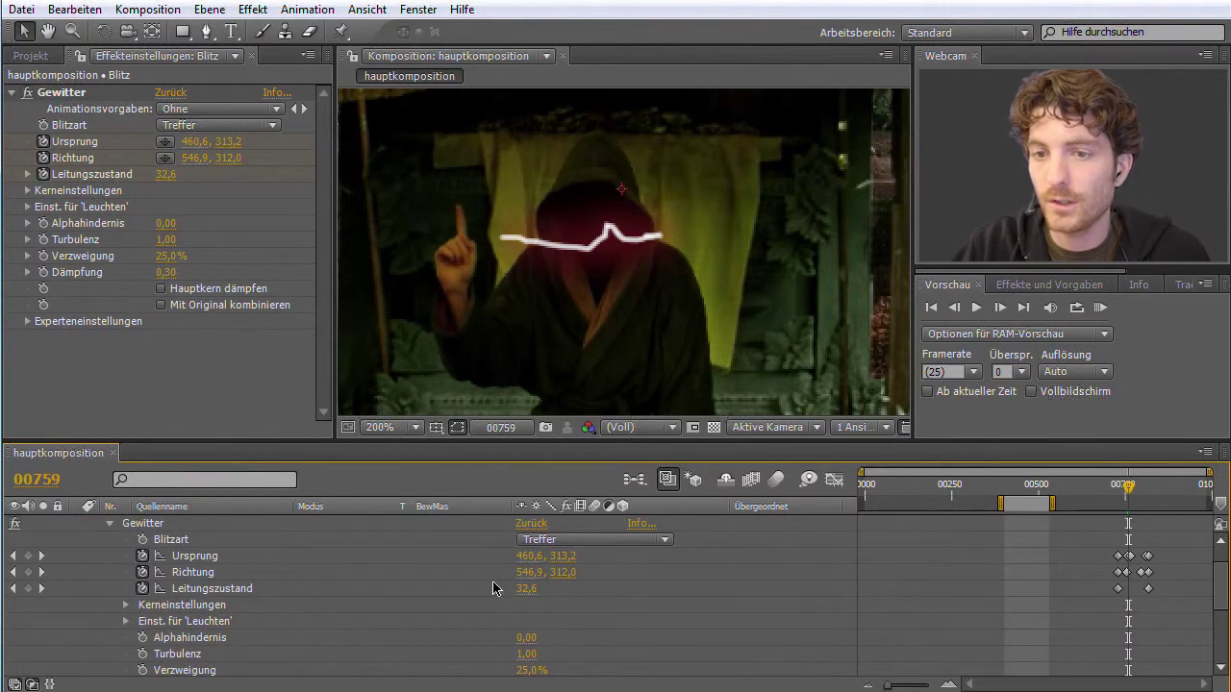
left_click_drag(1130, 491, 1117, 489)
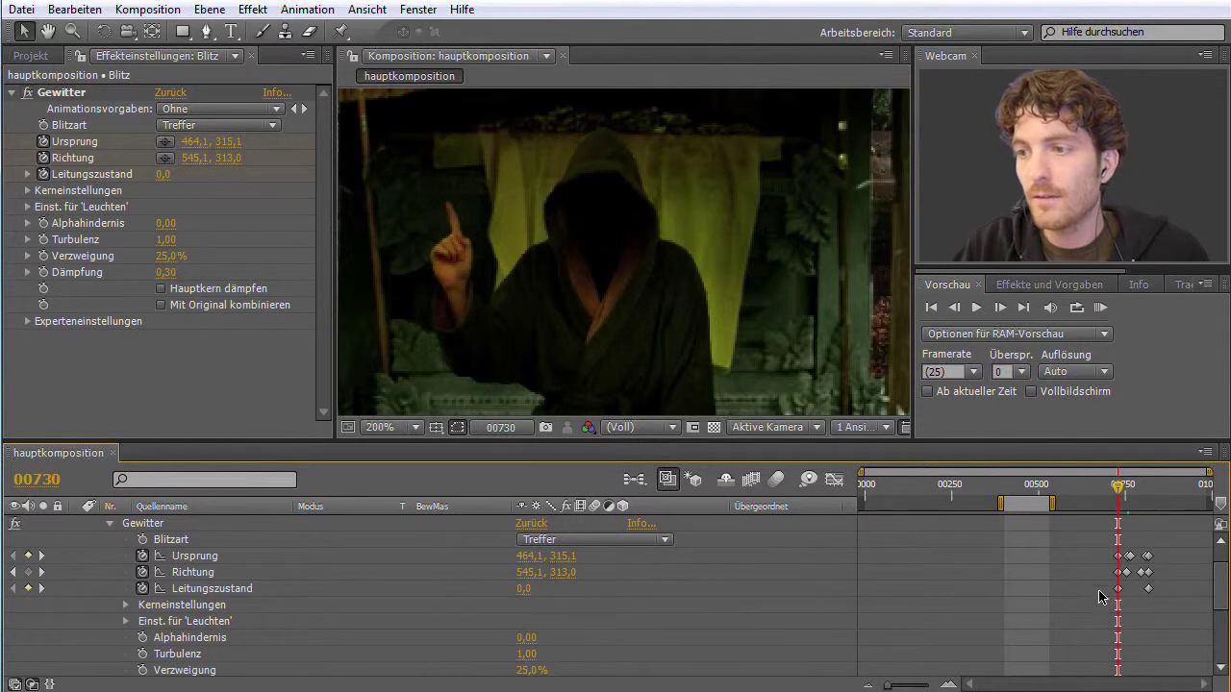
Clear the copied Ursprung and Richtung keyframes and restart both at frame 00730.
left_click(143, 557)
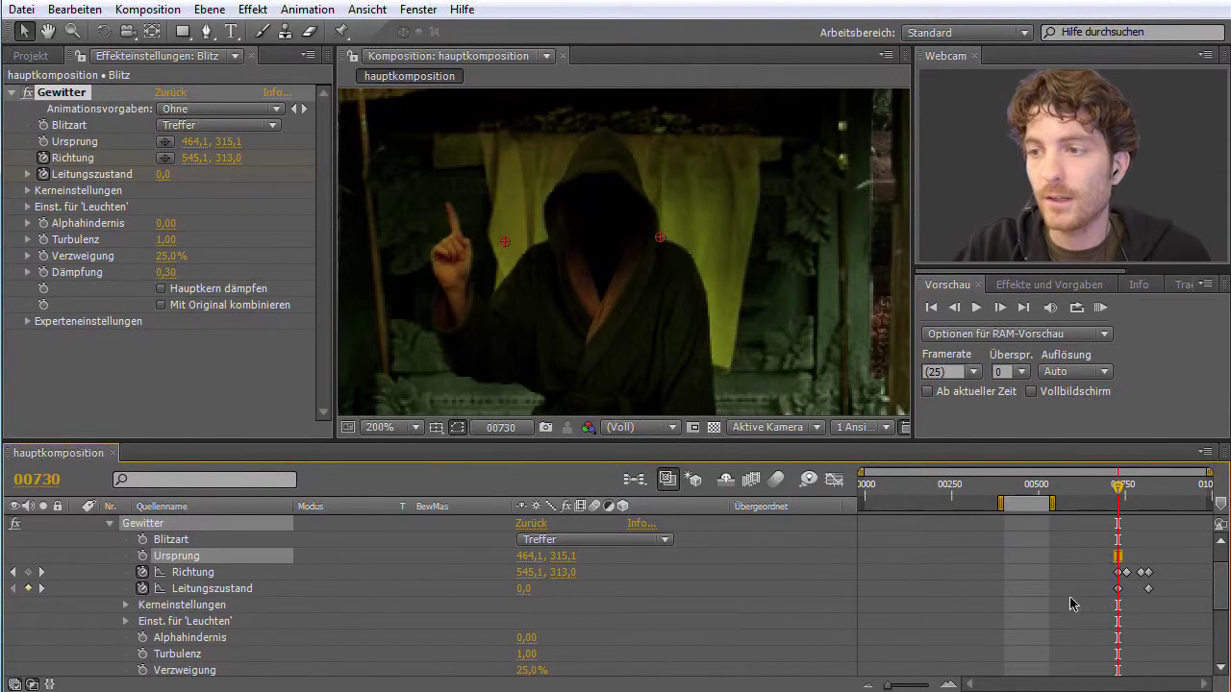
left_click(145, 573)
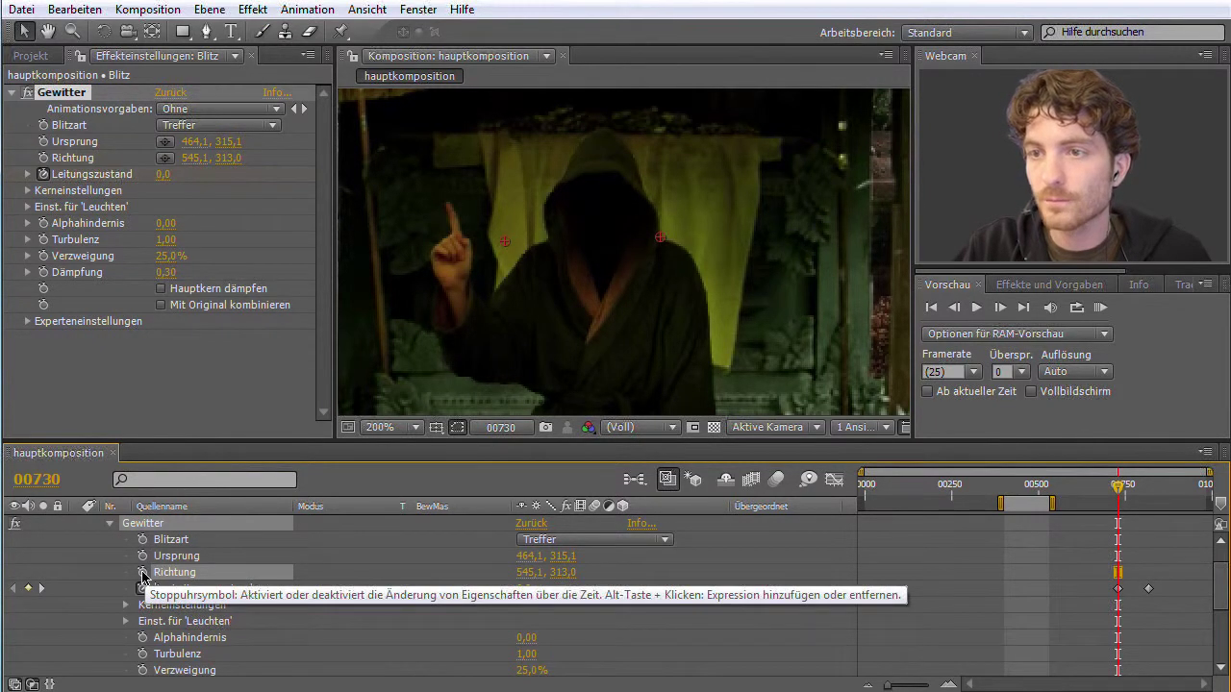
left_click(142, 573)
left_click(142, 556)
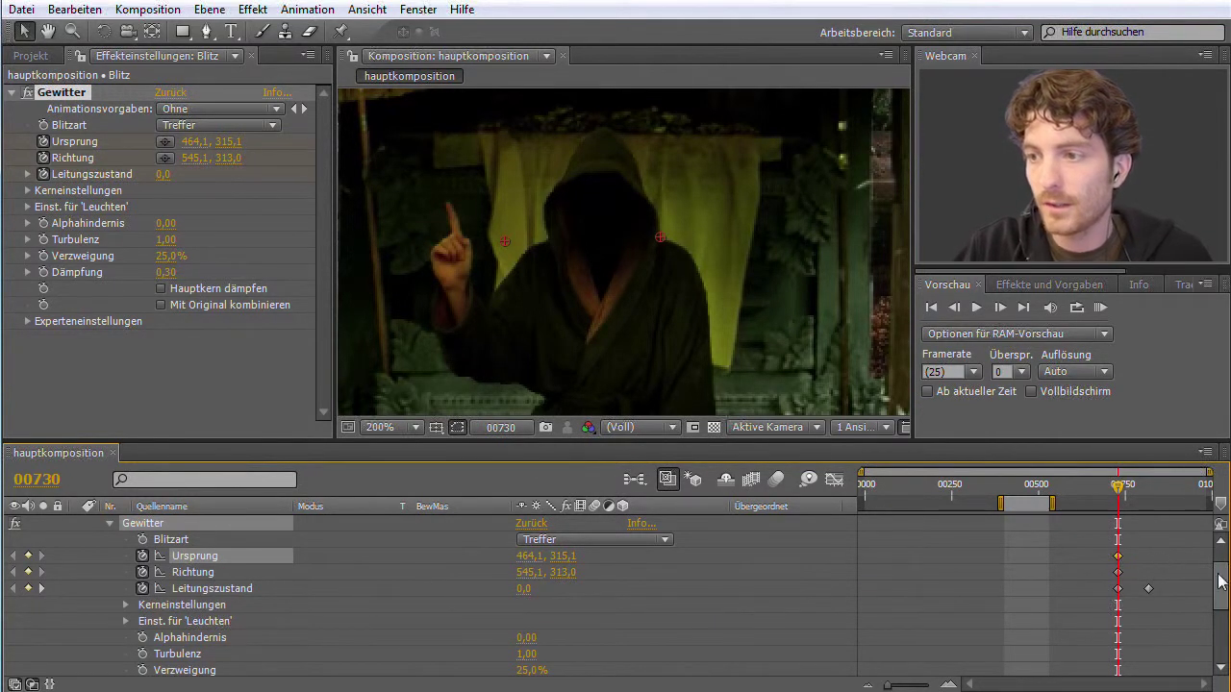
scroll(1224, 590, "up", 2)
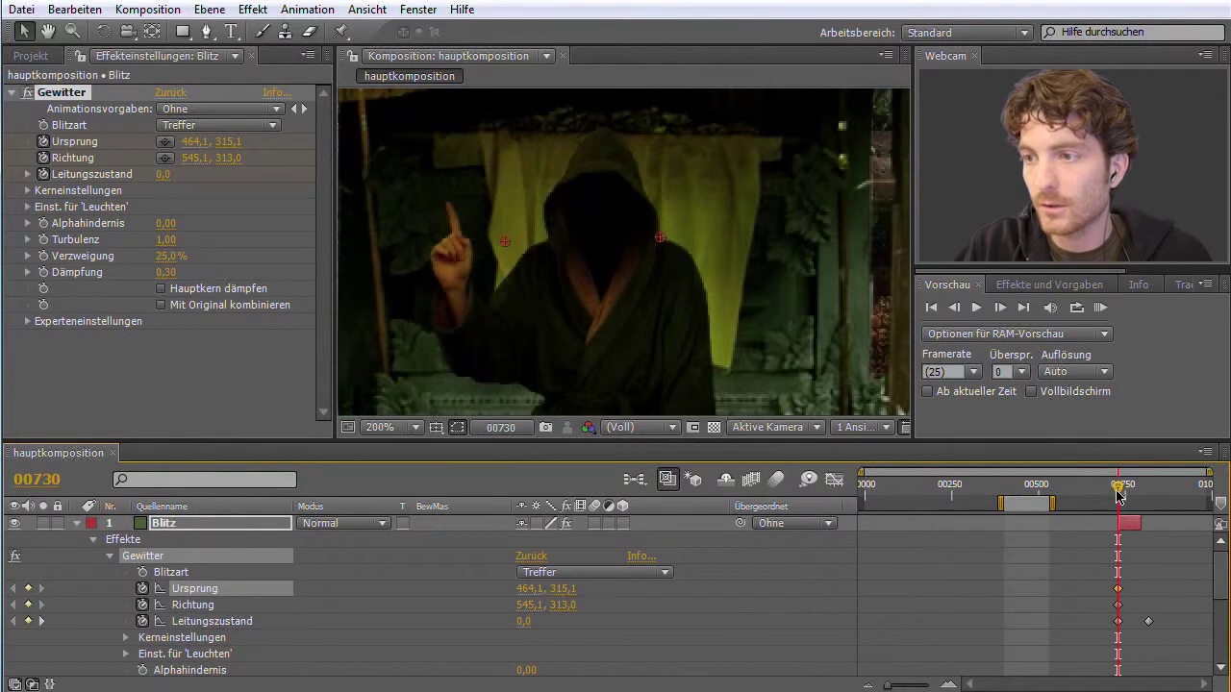
At frame 00732, place the lightning origin on the fingertip and pull the end toward the head.
key("Page_Down")
key("Page_Down")
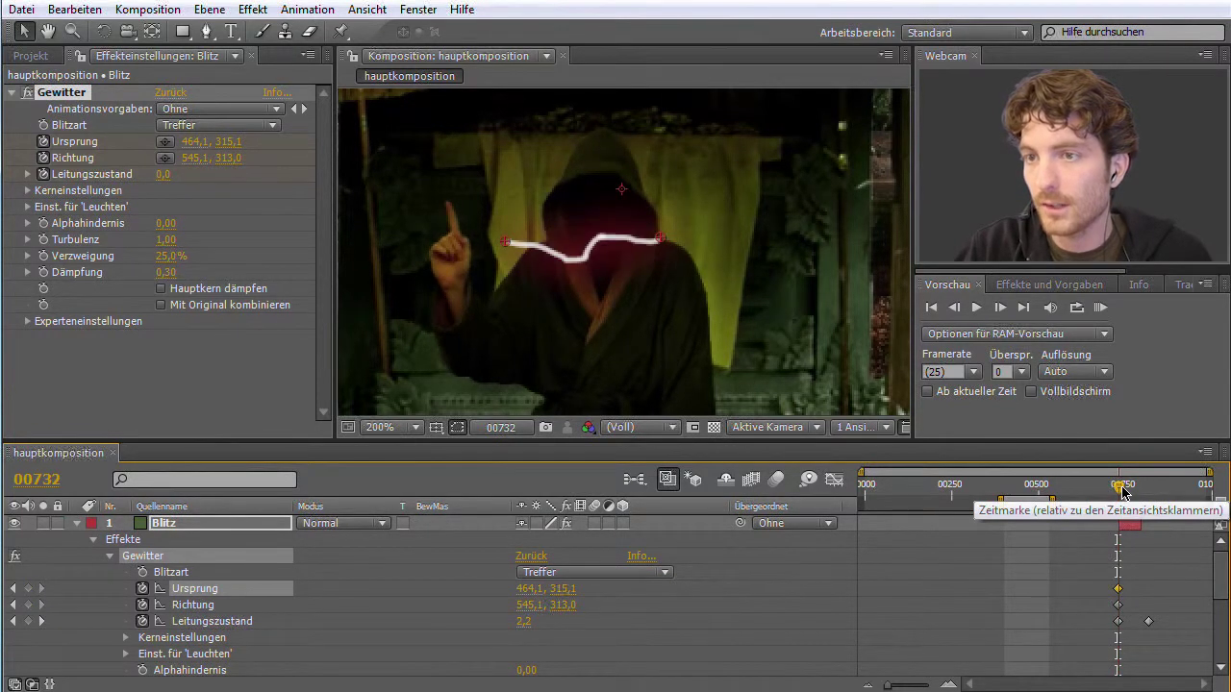
scroll(1222, 586, "down", 2)
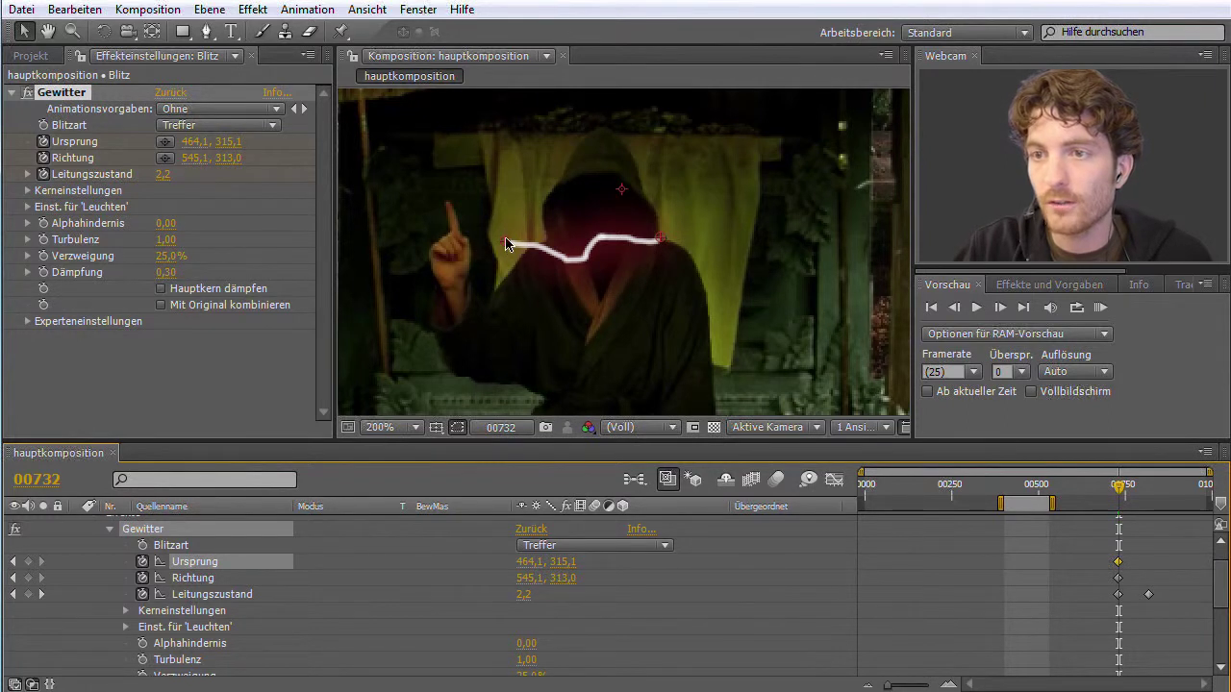
left_click_drag(506, 245, 453, 212)
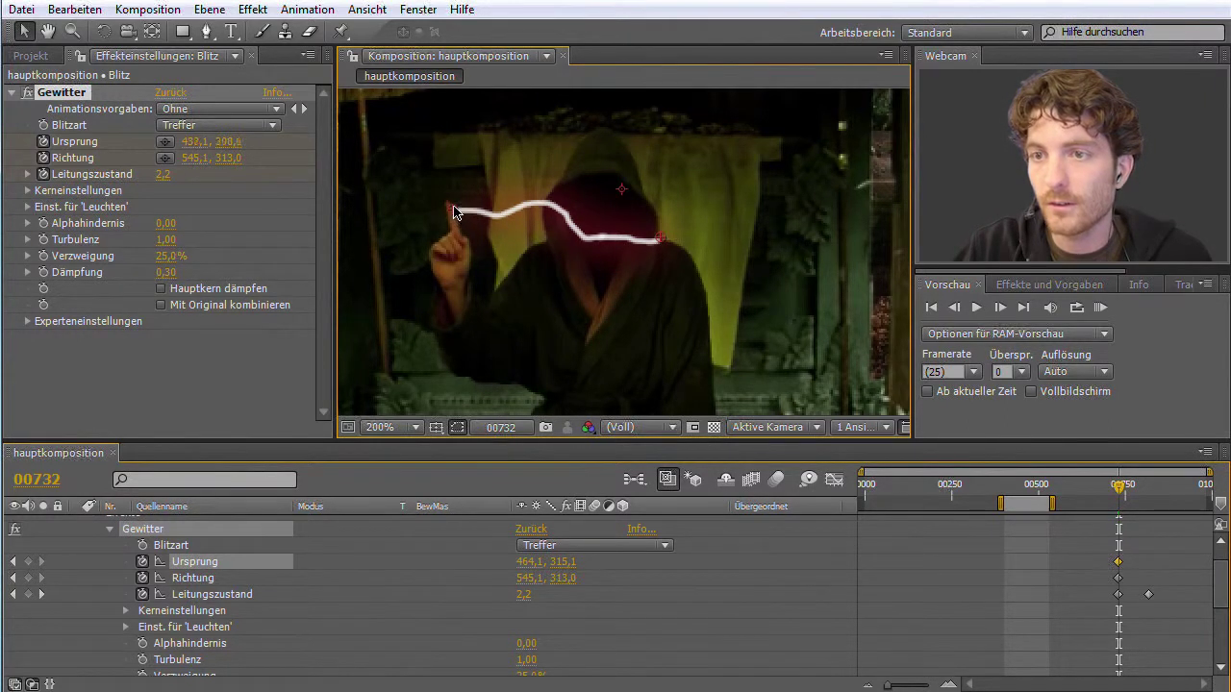
left_click_drag(454, 211, 450, 205)
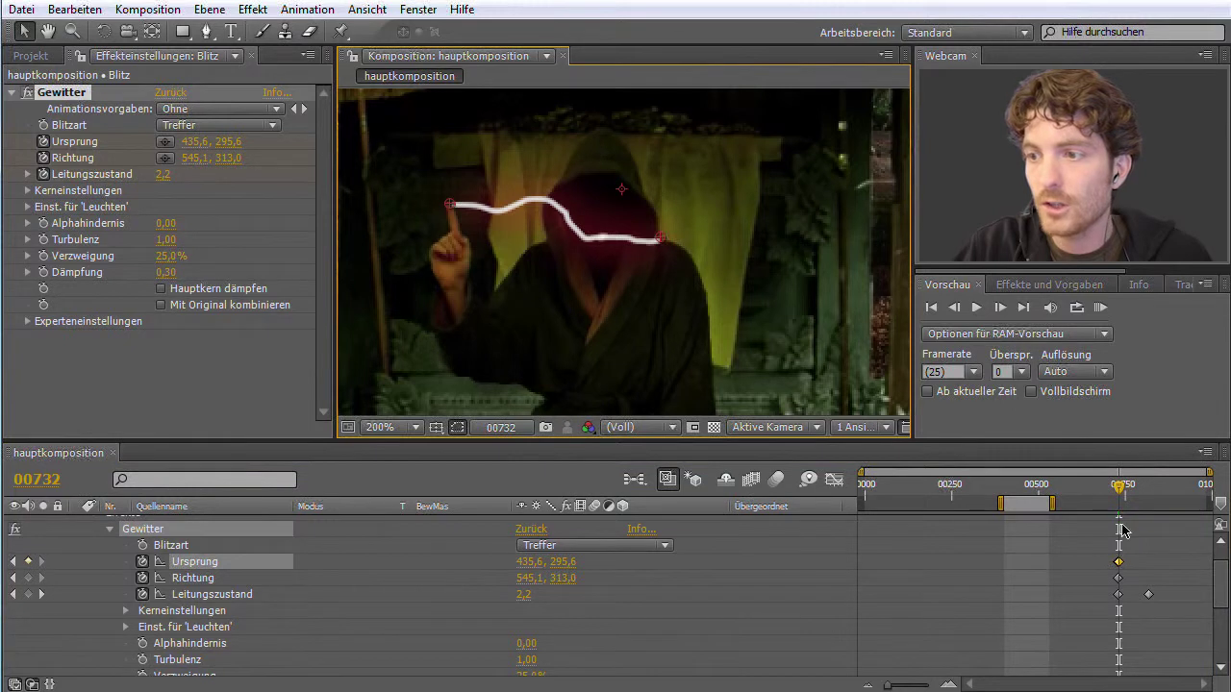
left_click_drag(658, 243, 597, 206)
Keep the origin on the fingertip at frames around 00746, 00771 and 00784.
left_click_drag(1120, 489, 1129, 488)
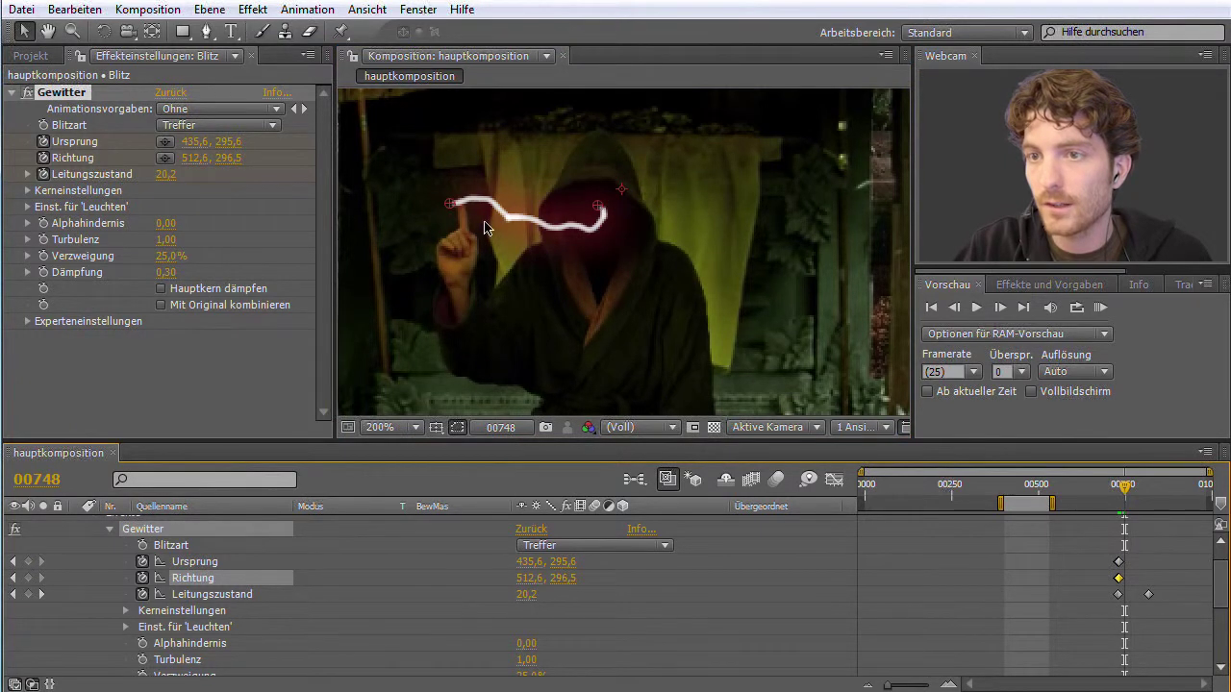
left_click_drag(453, 206, 461, 201)
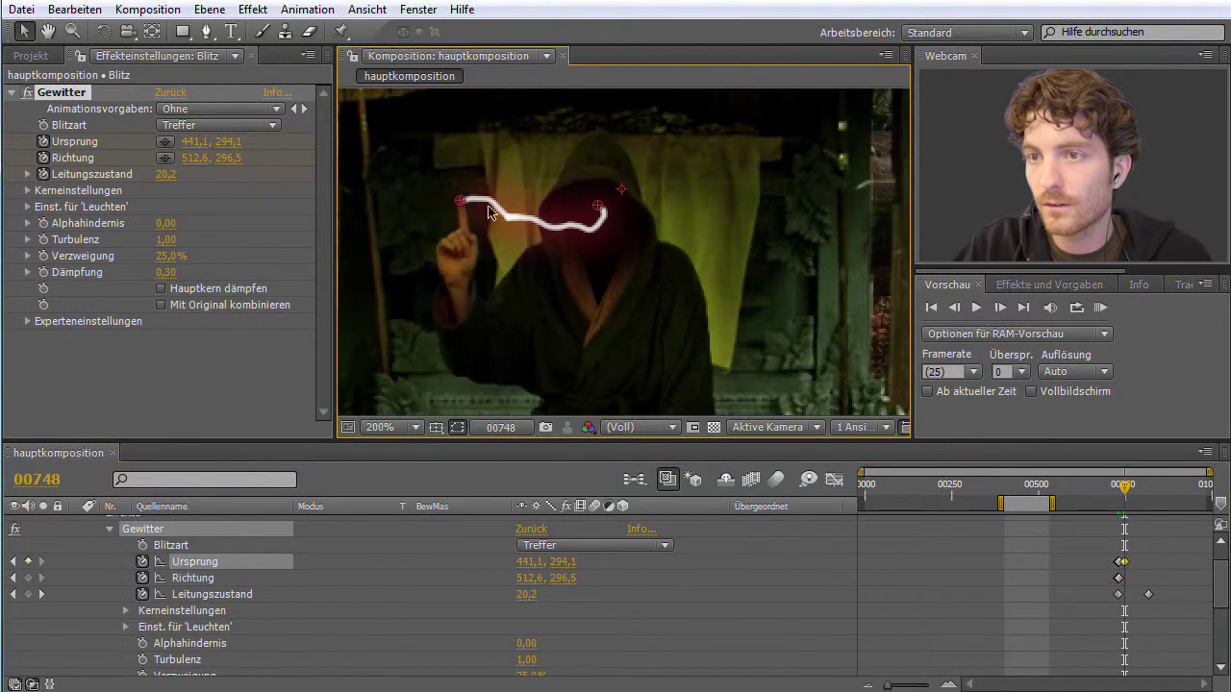
left_click_drag(1133, 490, 1132, 488)
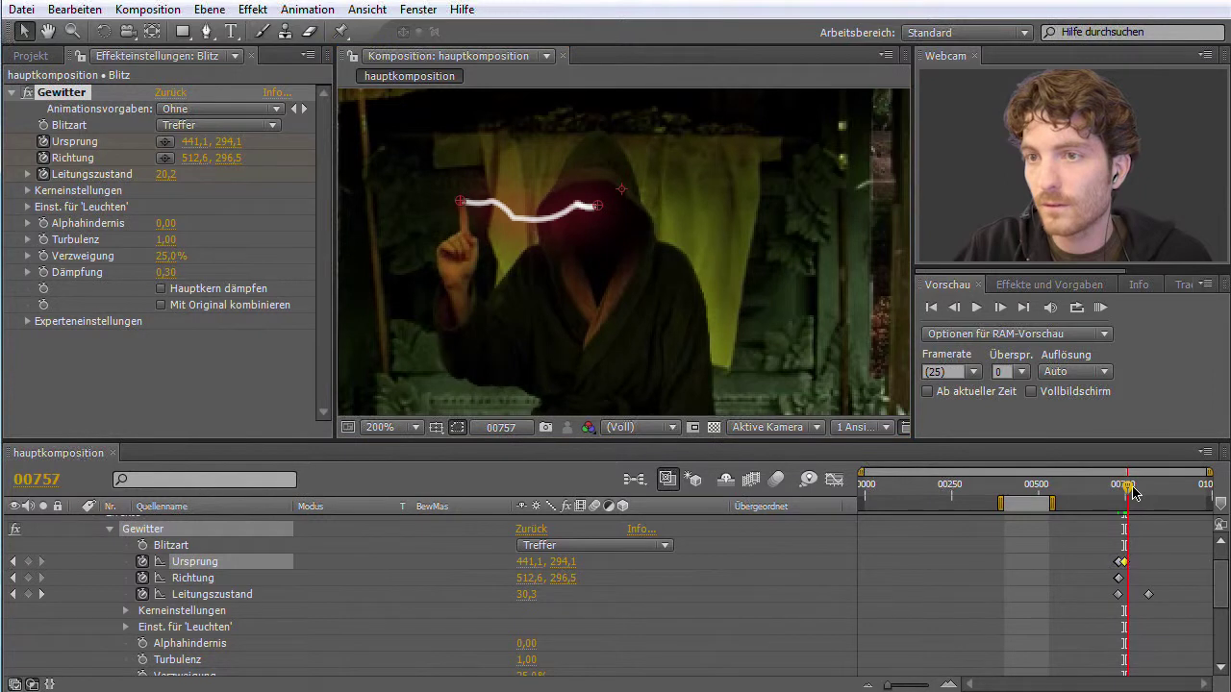
left_click_drag(461, 209, 462, 203)
left_click_drag(1132, 489, 1137, 490)
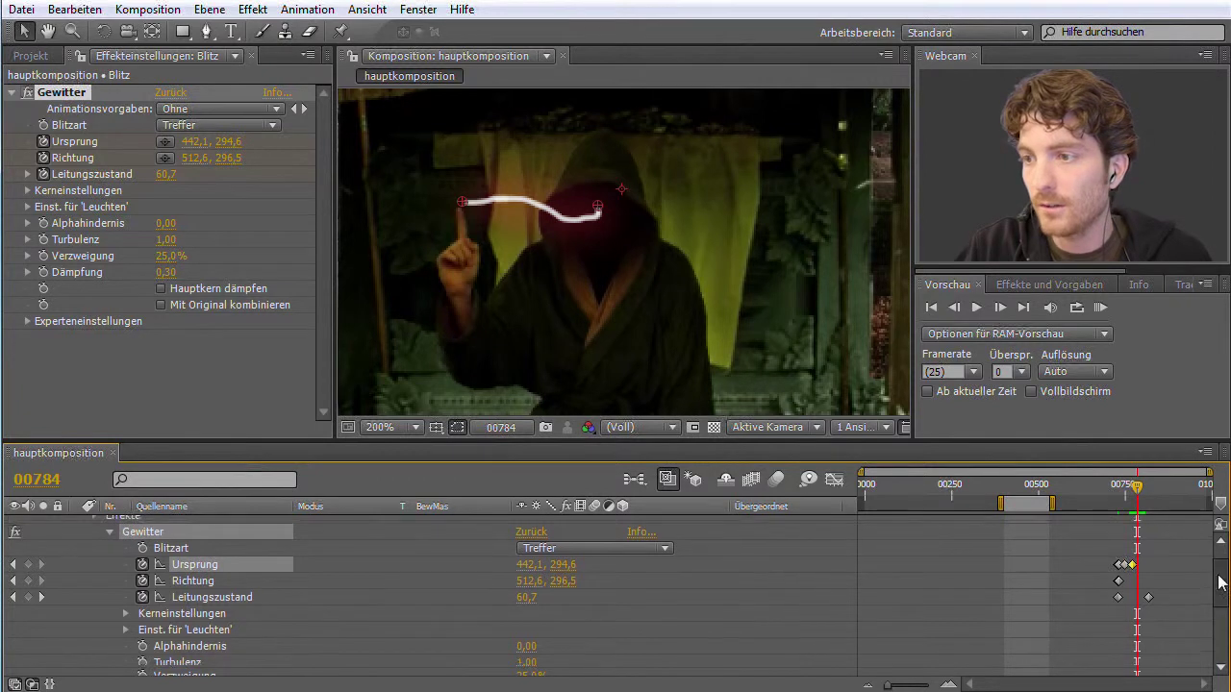
scroll(1212, 587, "up", 1)
left_click_drag(904, 686, 923, 687)
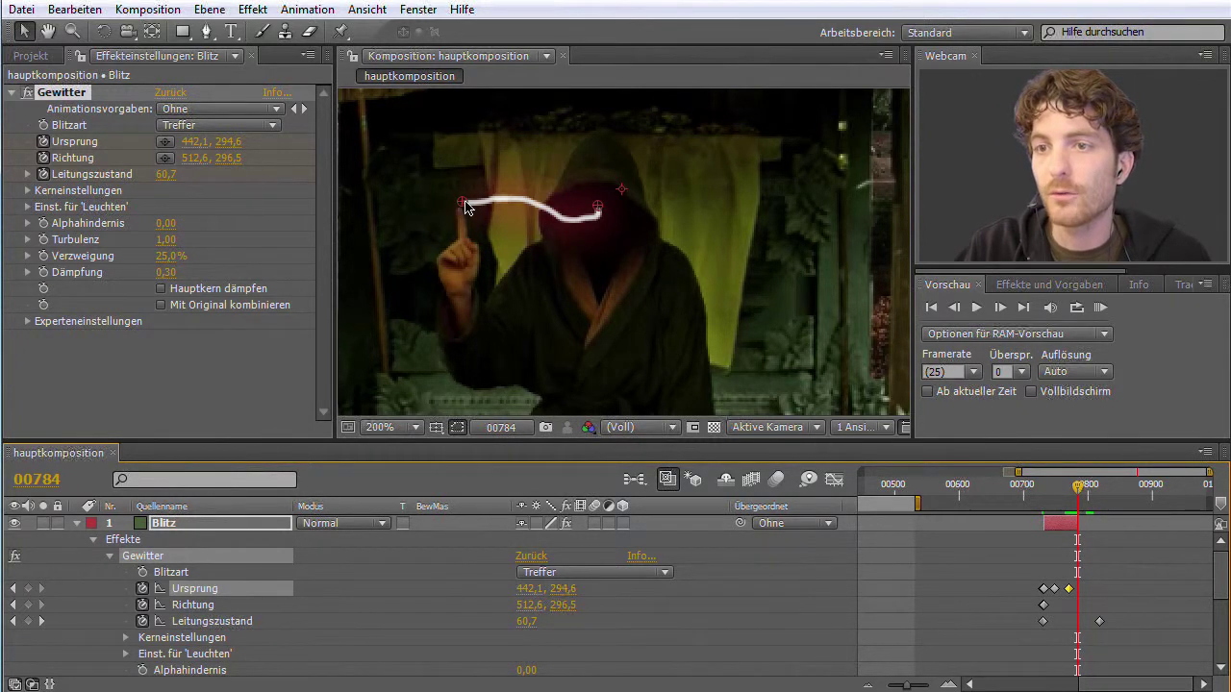
left_click_drag(465, 207, 461, 210)
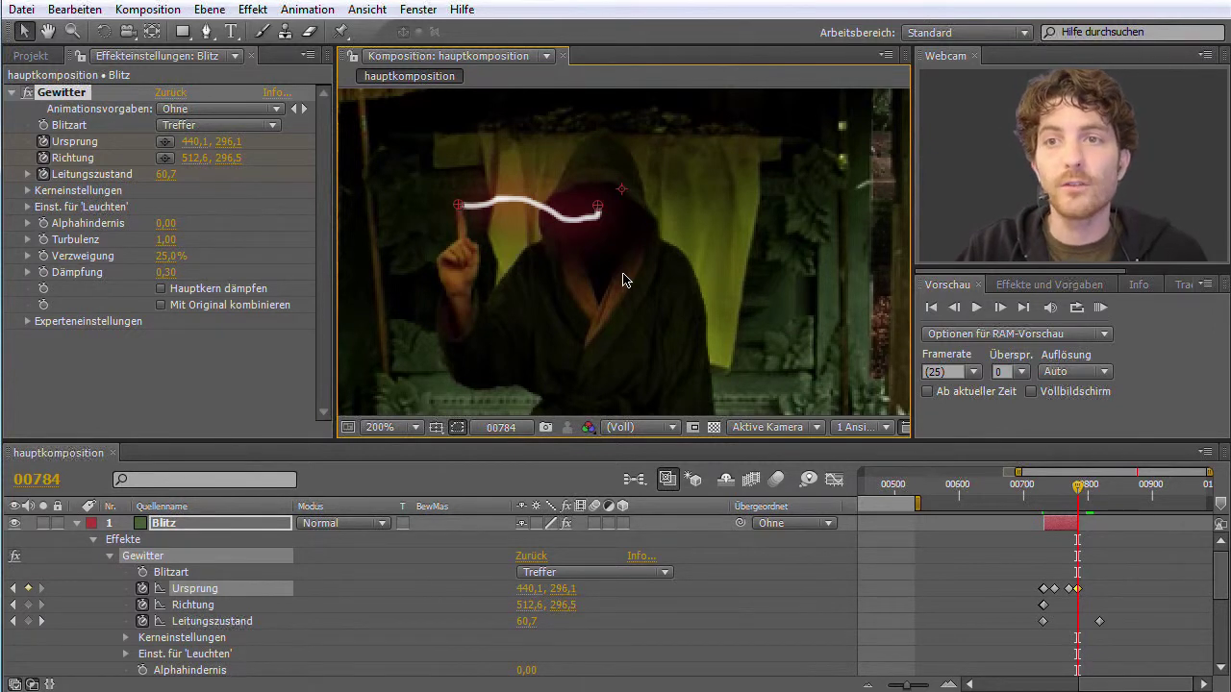
Choose Hilfe > After Effects-Hilfe to load the CS4 online help in Firefox.
left_click(462, 10)
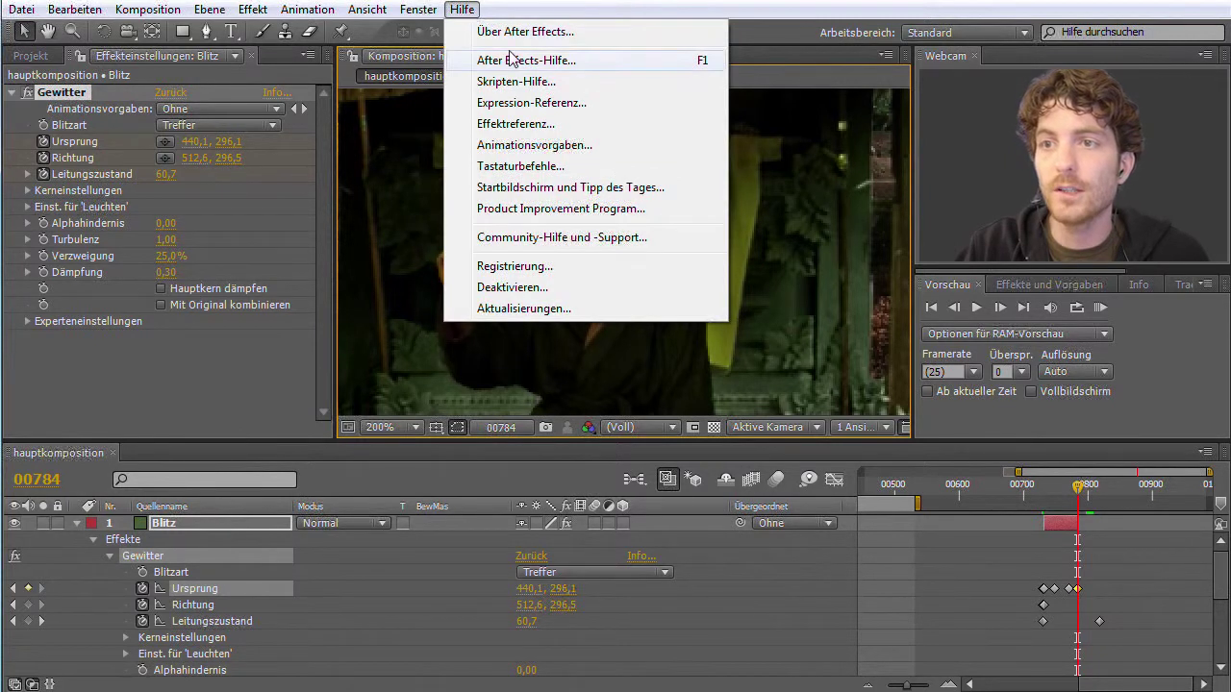
left_click(530, 61)
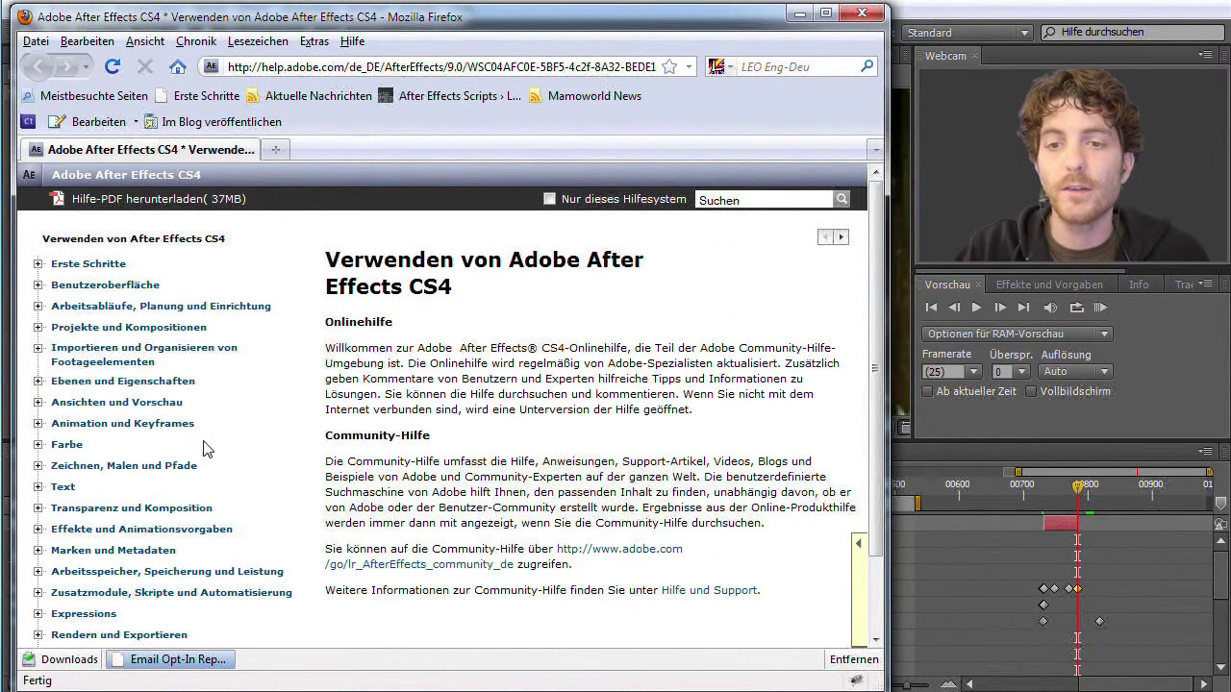
Expand 'Effekte und Animationsvorgaben' and open the Effekte-Galerien overview page.
scroll(159, 435, "down", 2)
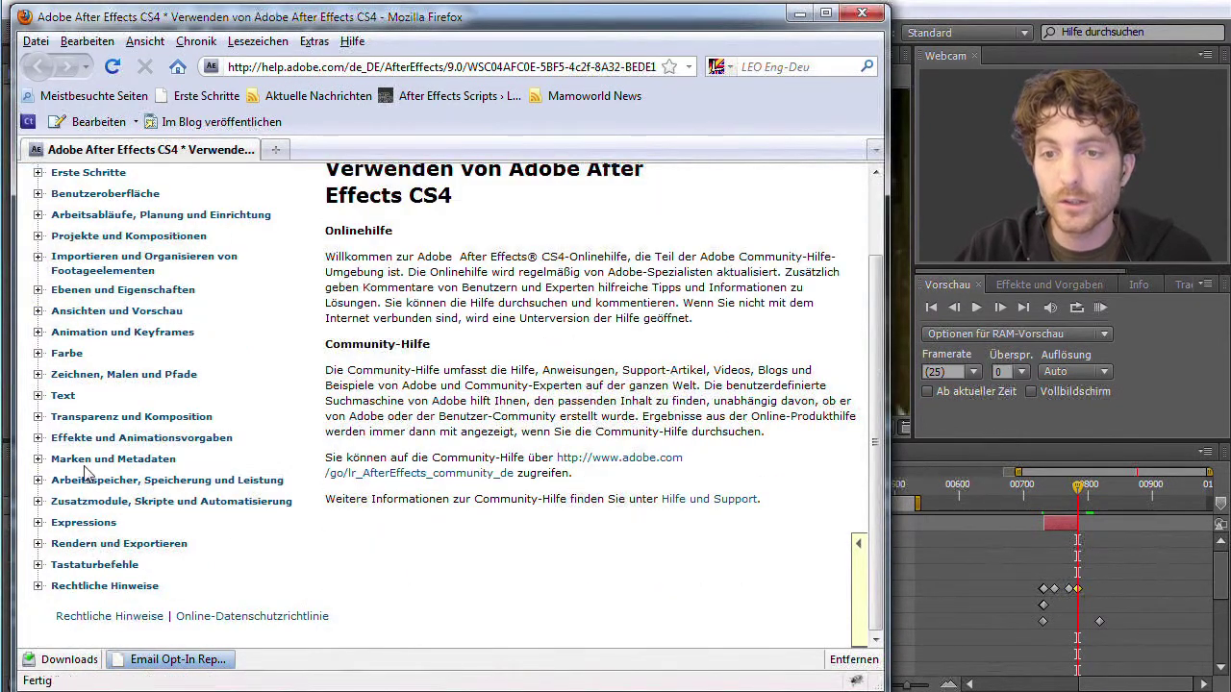
left_click(37, 438)
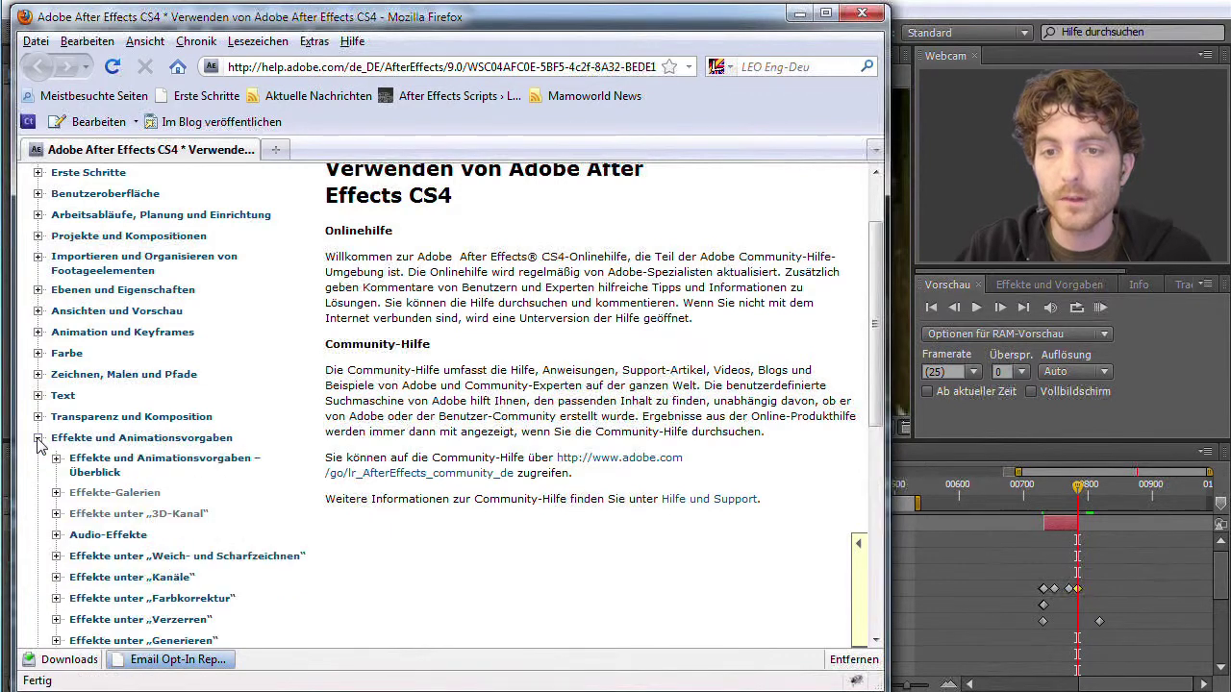
left_click(117, 493)
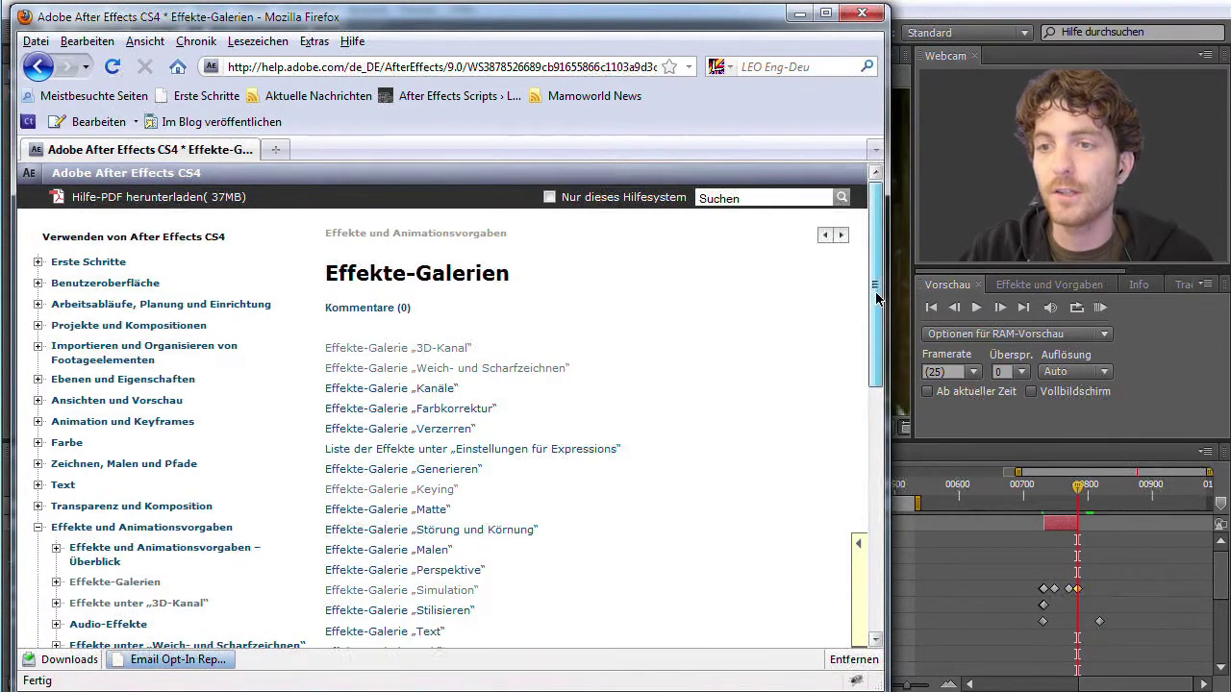
left_click_drag(877, 293, 877, 332)
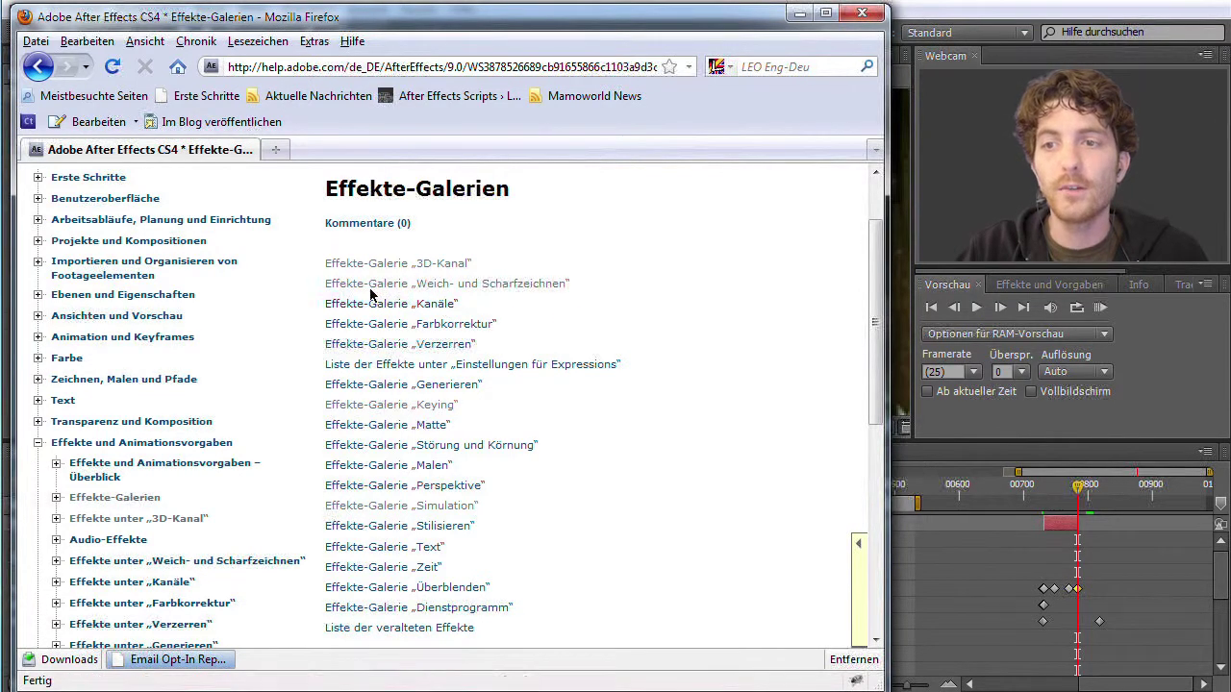
Open the Weich- und Scharfzeichnen gallery and scroll through its example images.
left_click(475, 285)
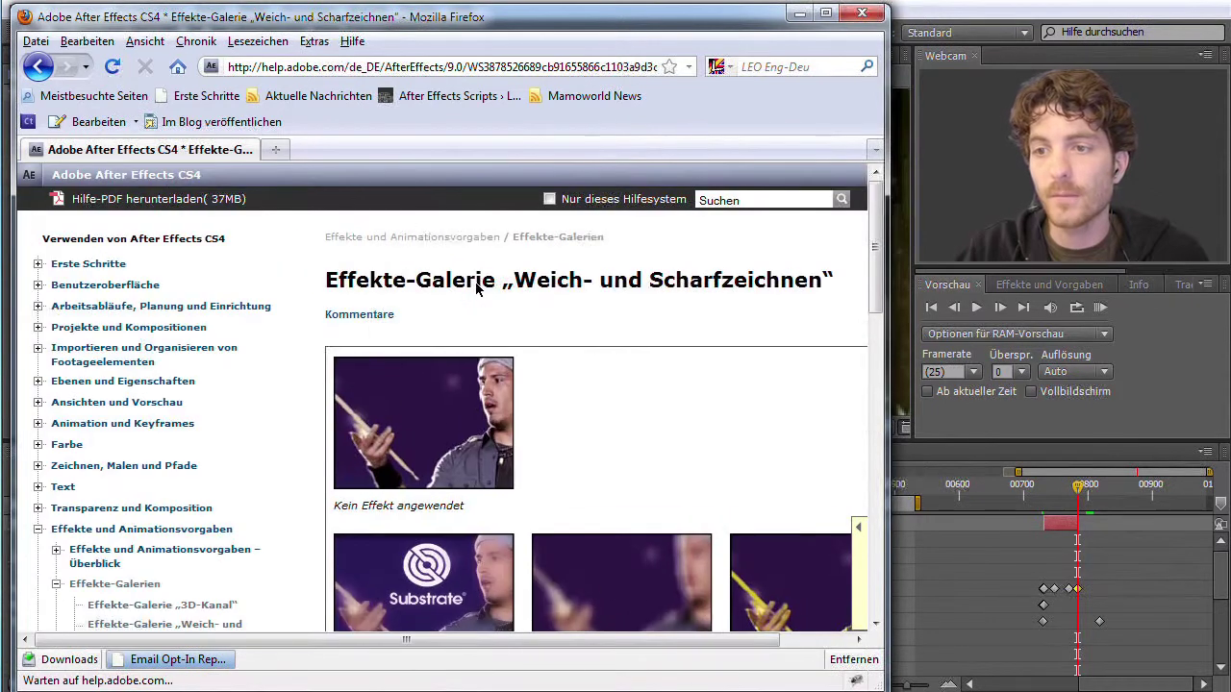
left_click_drag(882, 279, 901, 478)
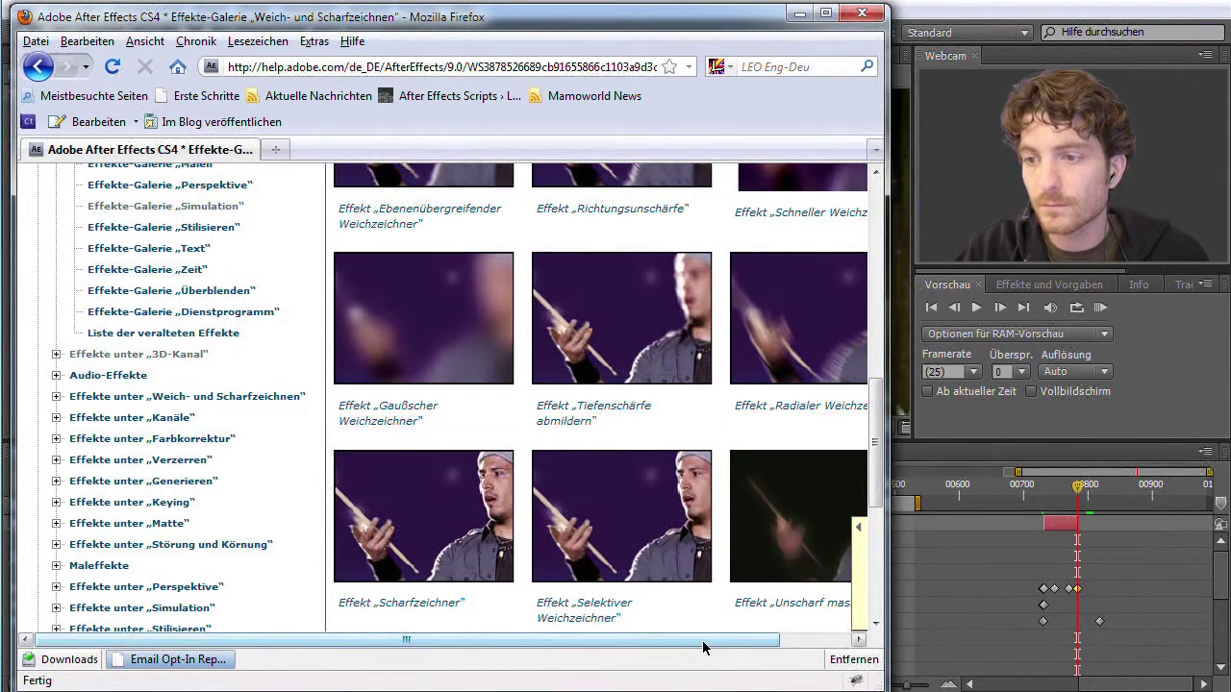
left_click_drag(714, 641, 766, 646)
left_click_drag(877, 460, 878, 320)
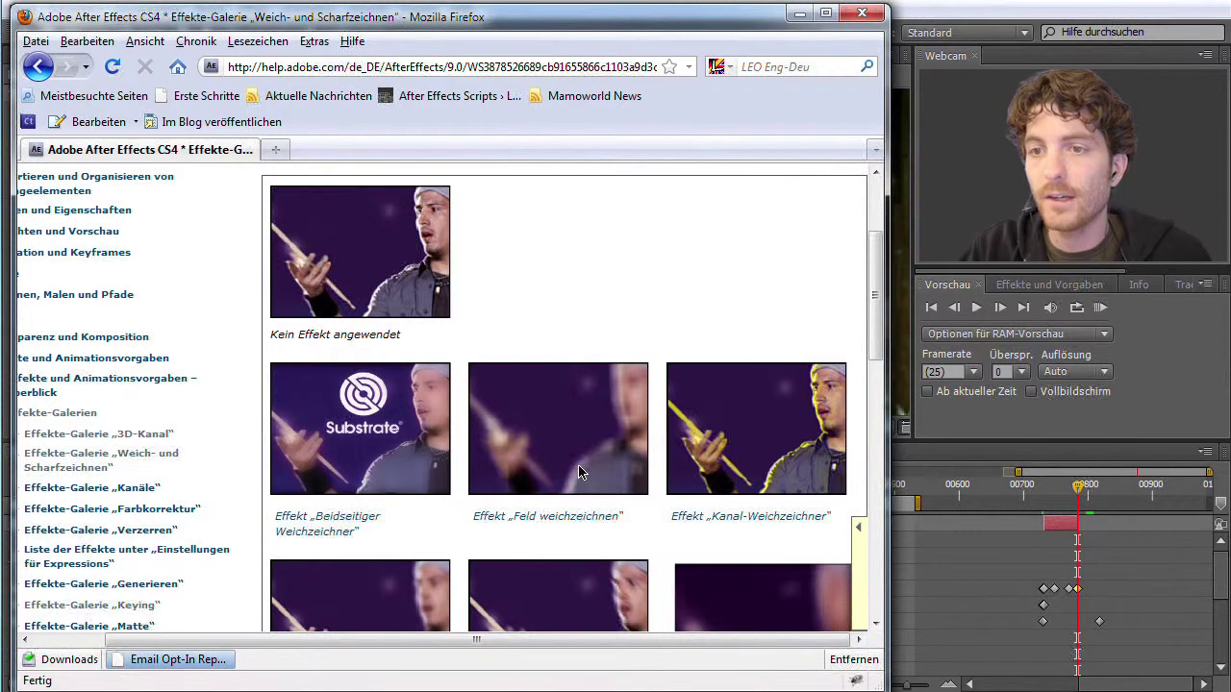
scroll(578, 471, "down", 2)
scroll(577, 471, "down", 2)
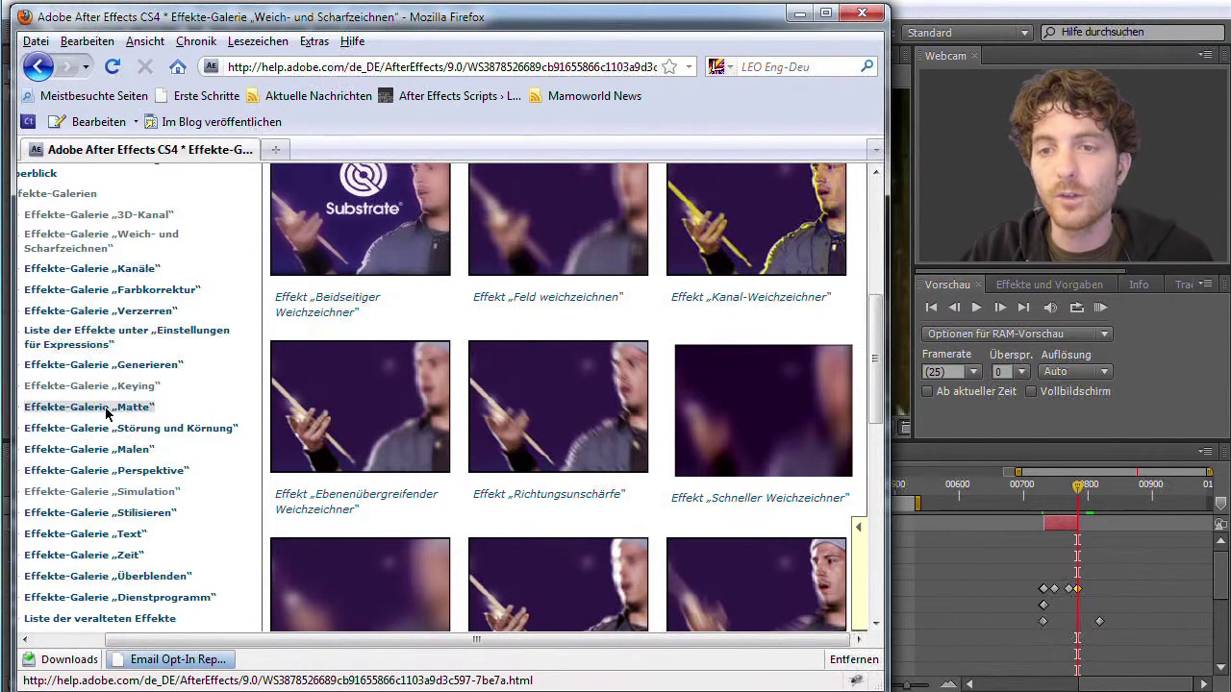
Show the Generieren gallery's effect thumbnails, such as Gewitter, 4-Farben-Verlauf and Audio-Wellenform.
left_click(137, 366)
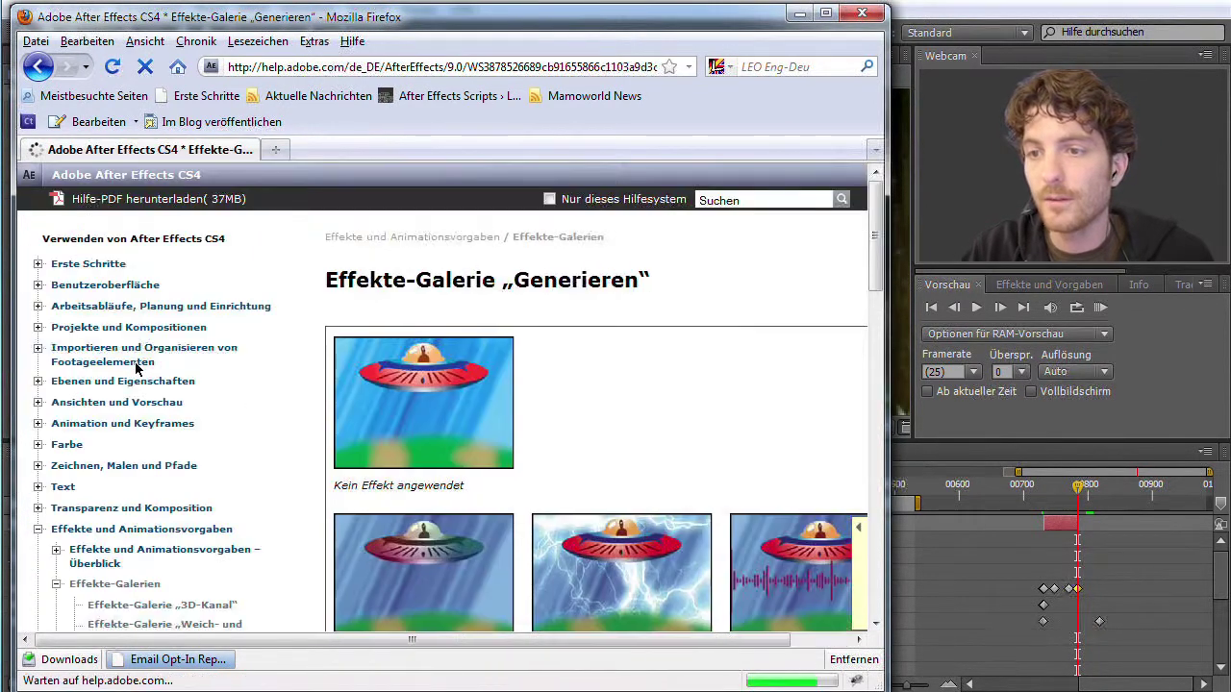
scroll(631, 525, "down", 2)
scroll(577, 461, "down", 2)
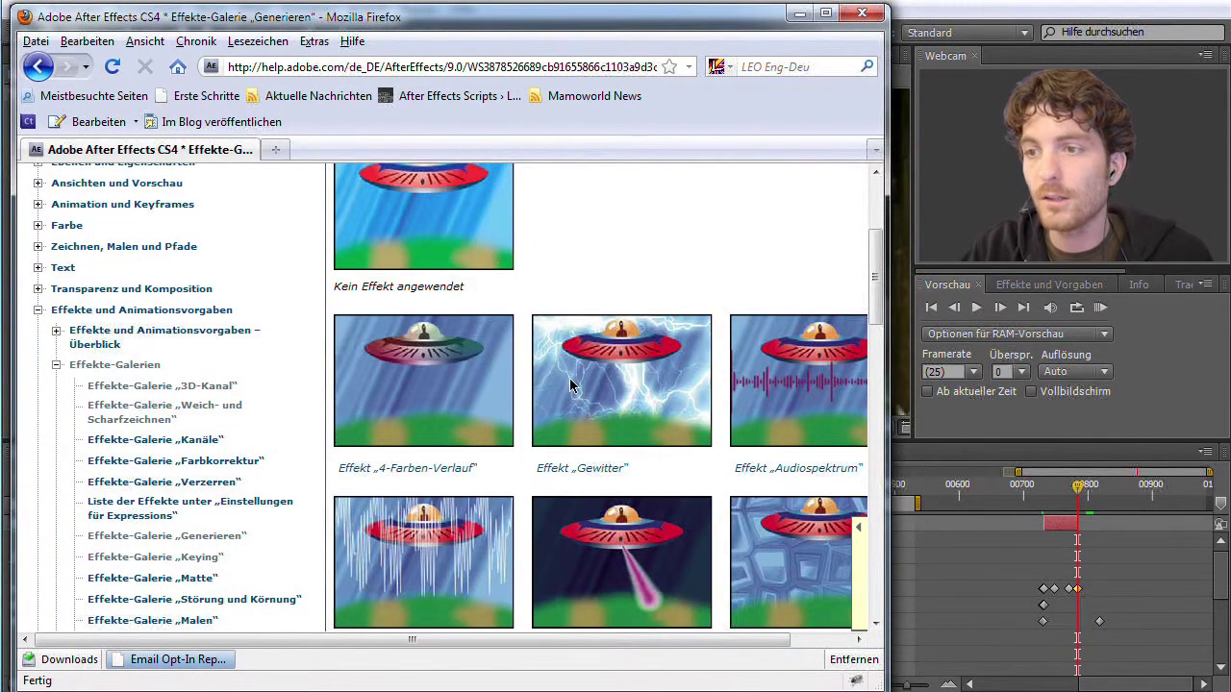
scroll(554, 481, "down", 2)
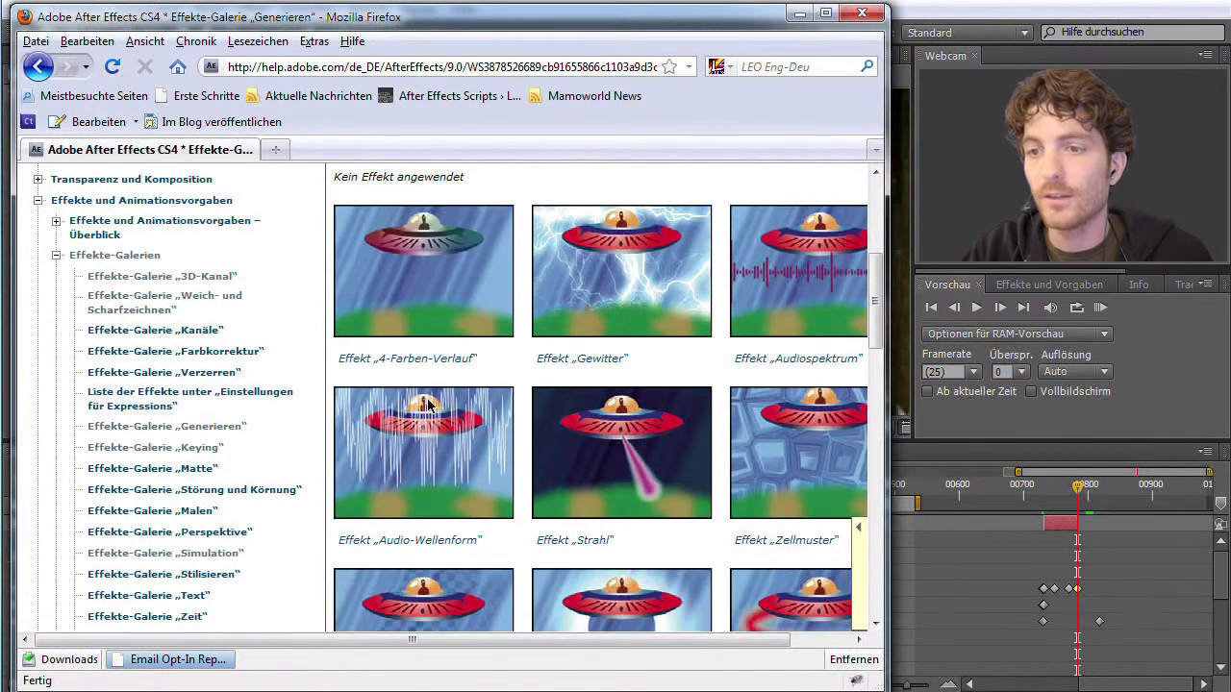
scroll(479, 480, "down", 2)
scroll(479, 487, "up", 2)
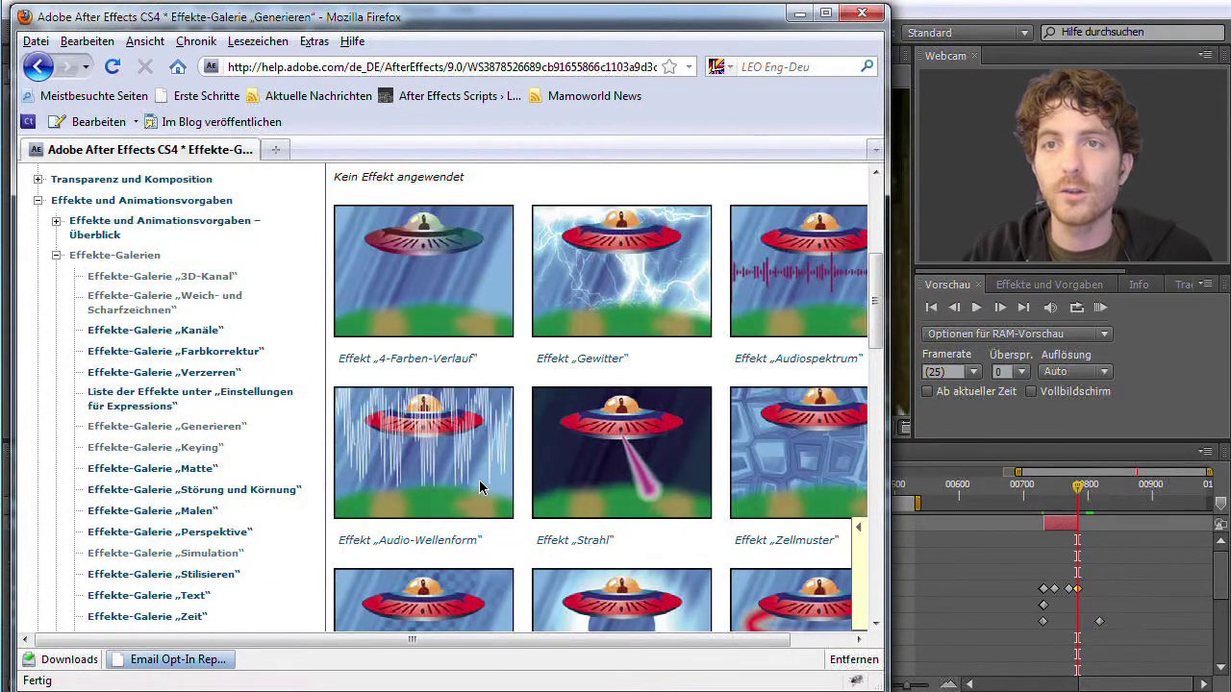